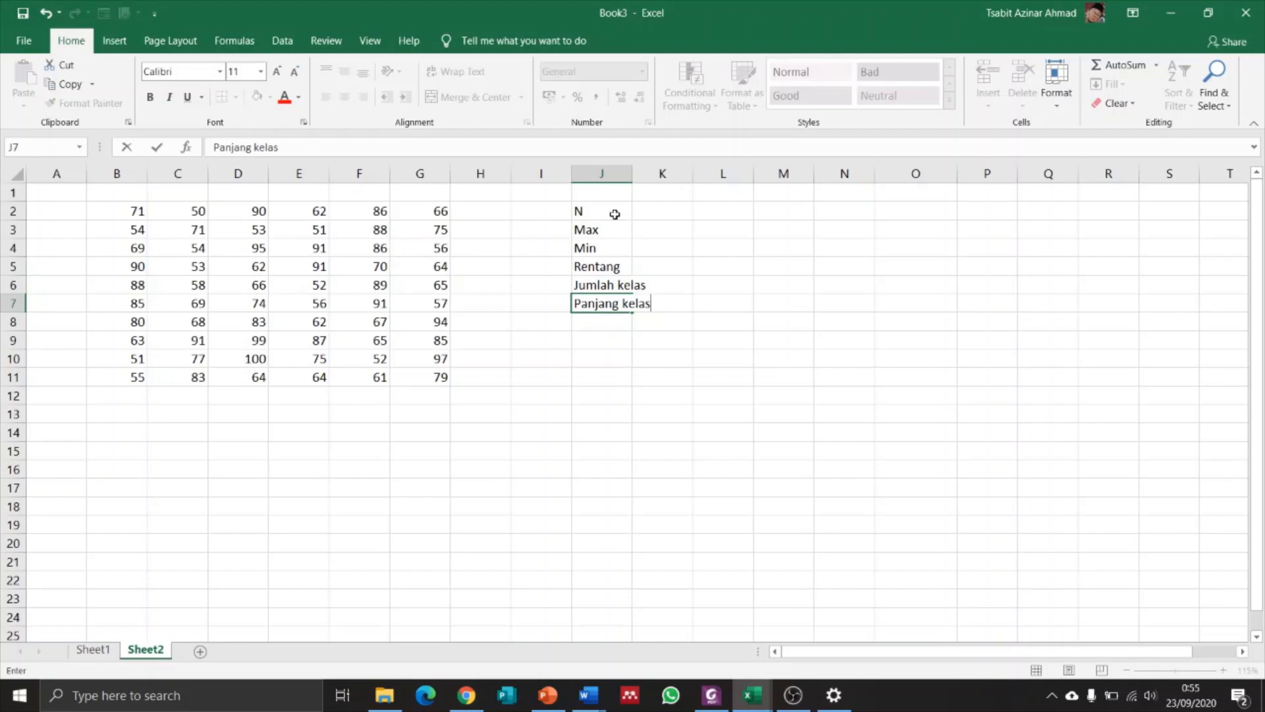
Step: Finish the "Panjang kelas" label in J7 and autofit column J to its longest label
key("Return")
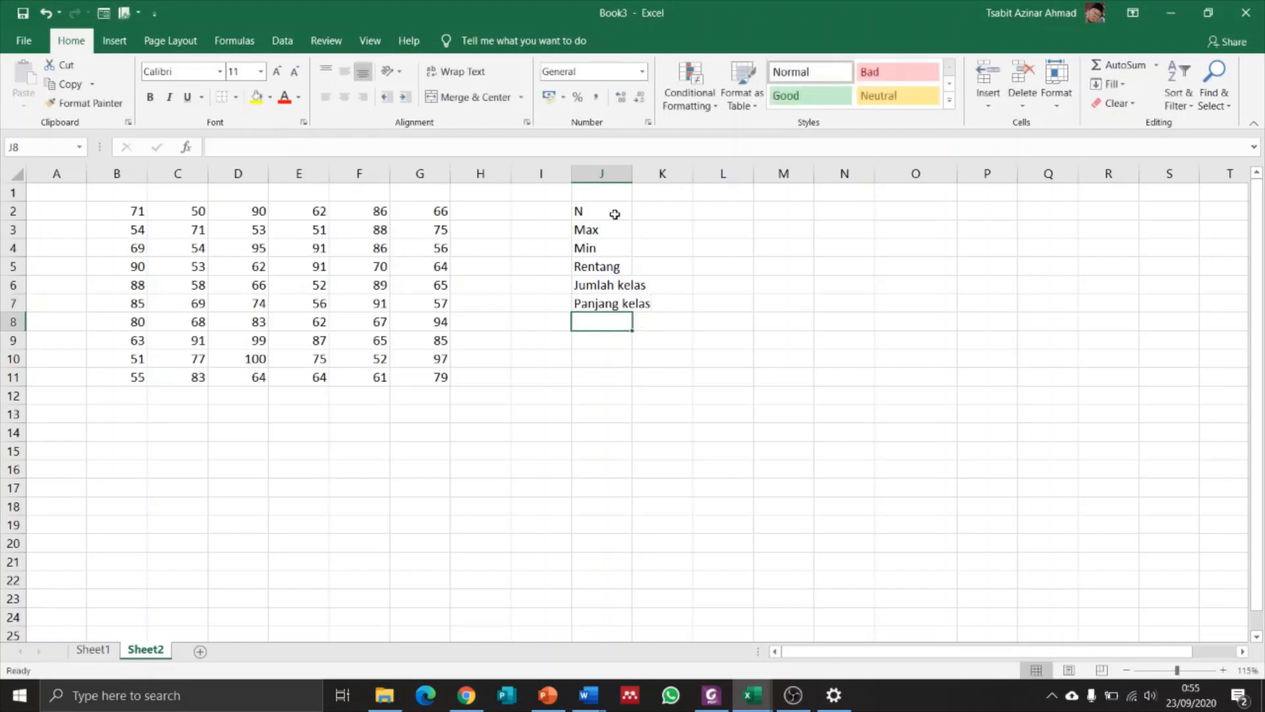
double_click(632, 174)
scroll(667, 233, "up", 3, "ctrl")
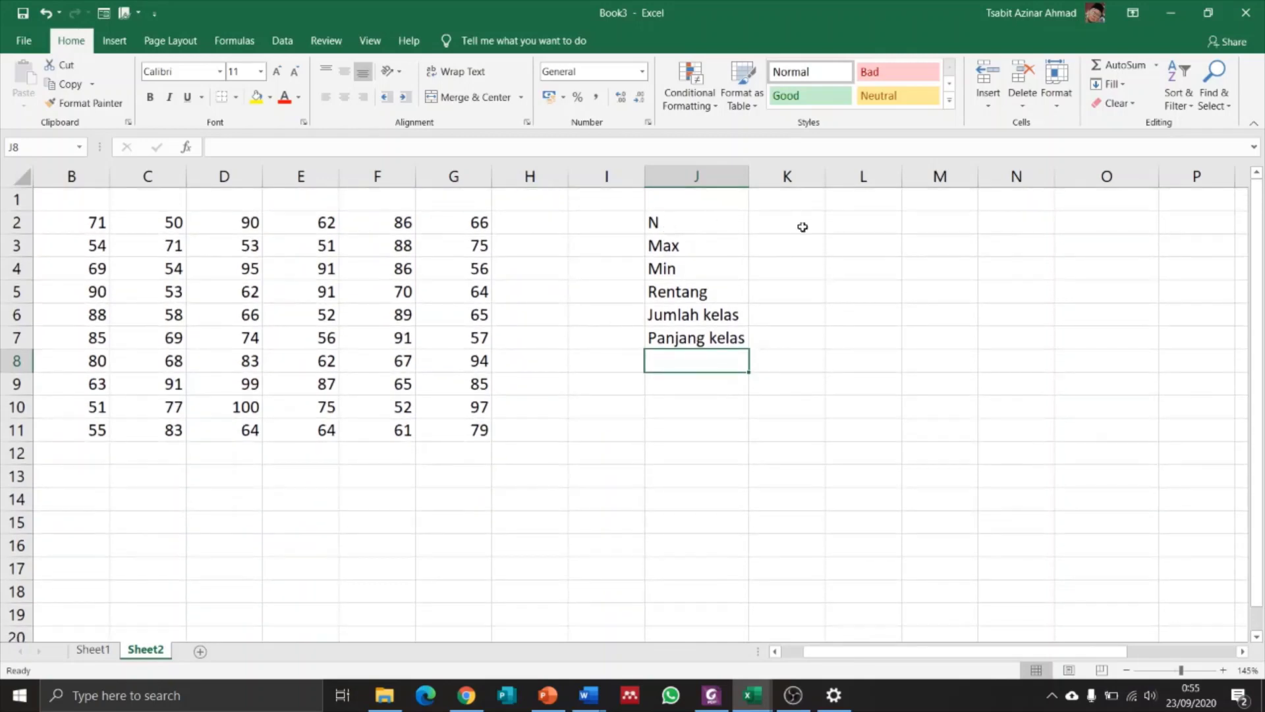
Step: Count the data entries in K2 beside N with the formula =COUNTA(B2:G11)
left_click(801, 227)
type("=count")
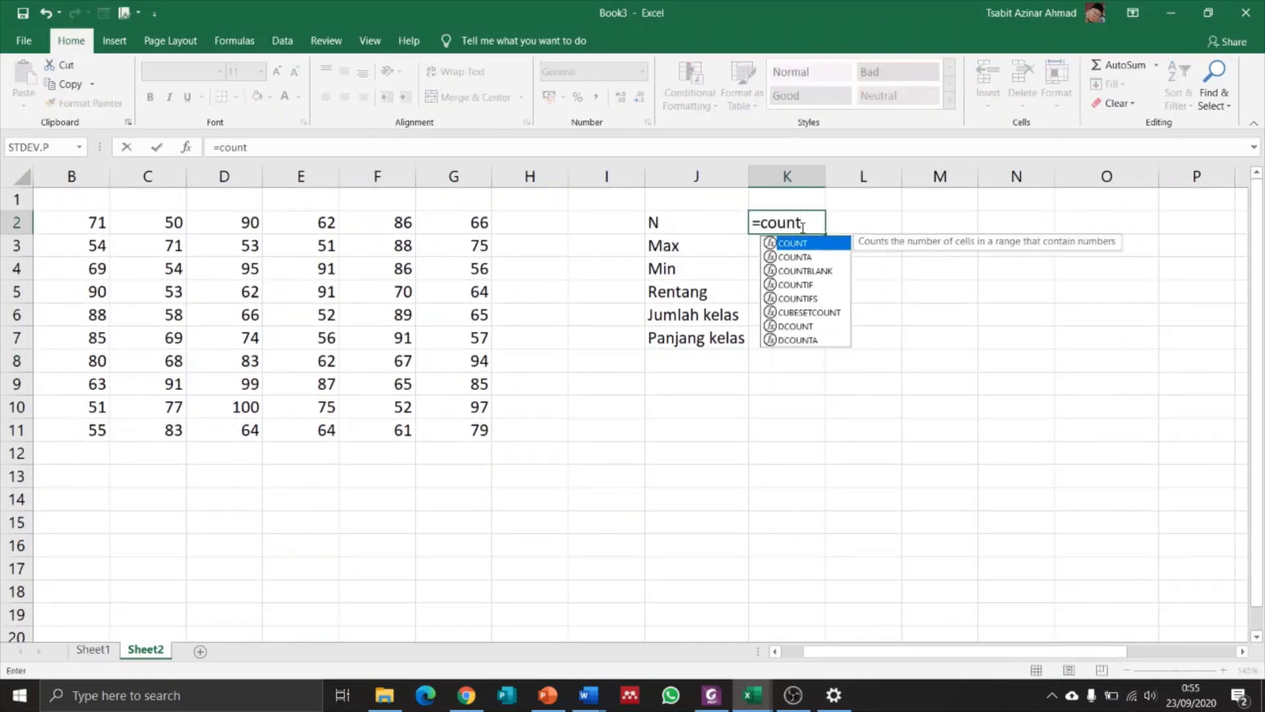
double_click(795, 257)
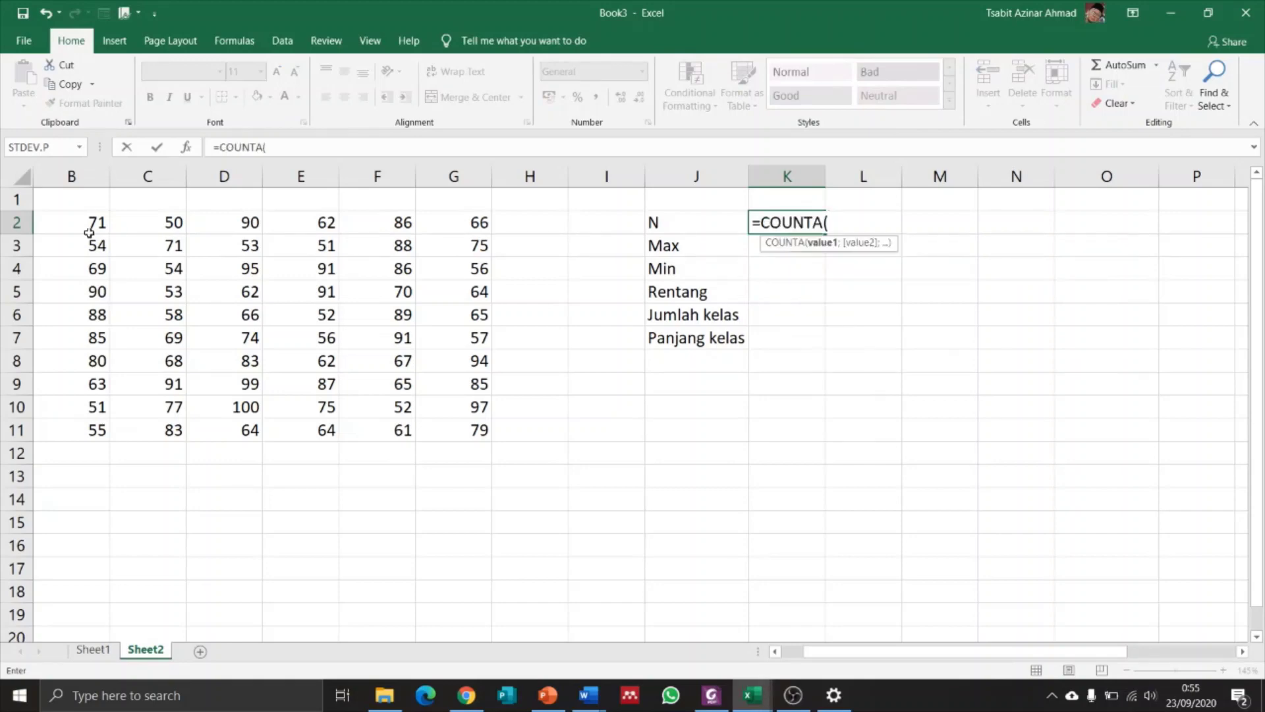
left_click_drag(72, 221, 438, 429)
type(")")
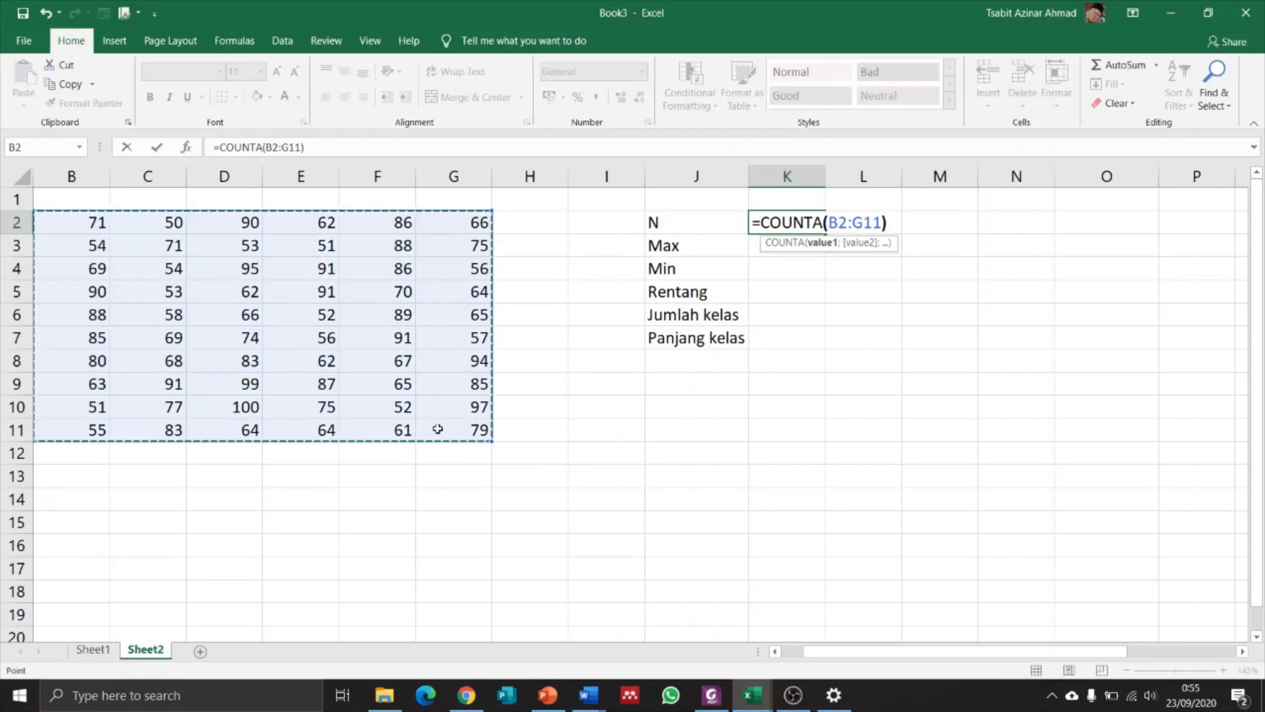
key("Return")
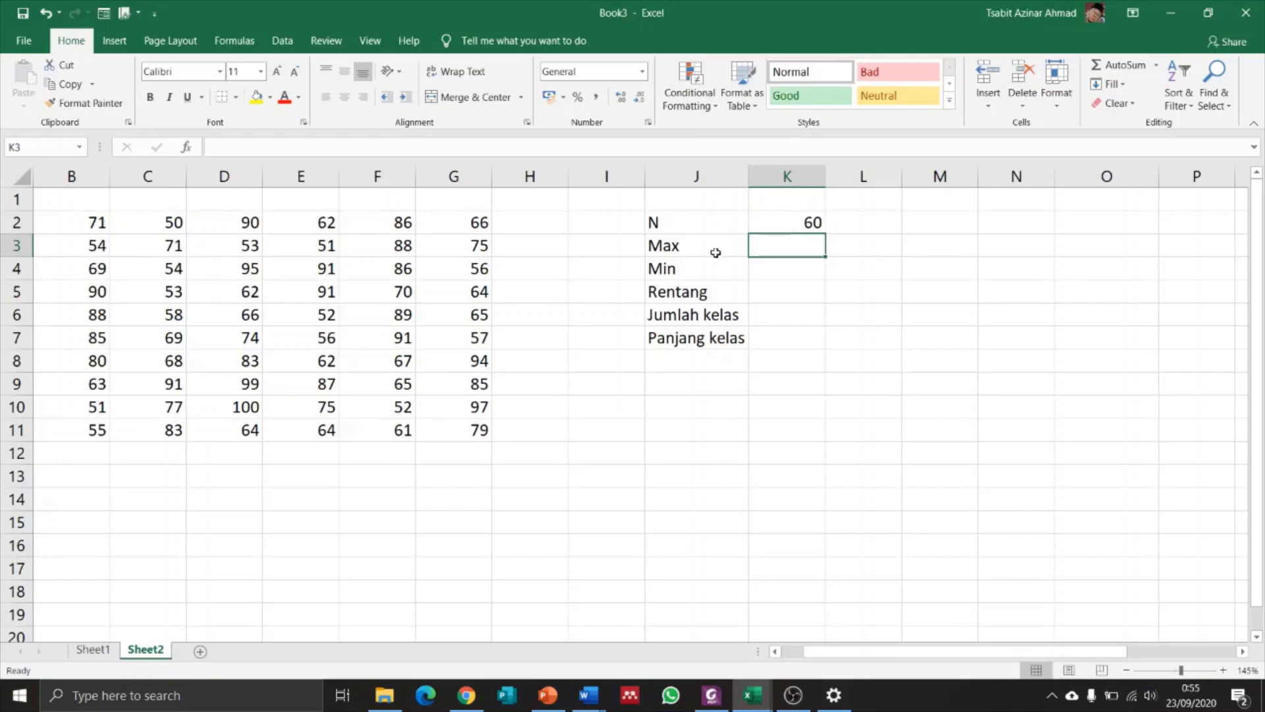
Step: Calculate the largest data value in K3 beside Max with =MAX(B2:G11)
type("=max")
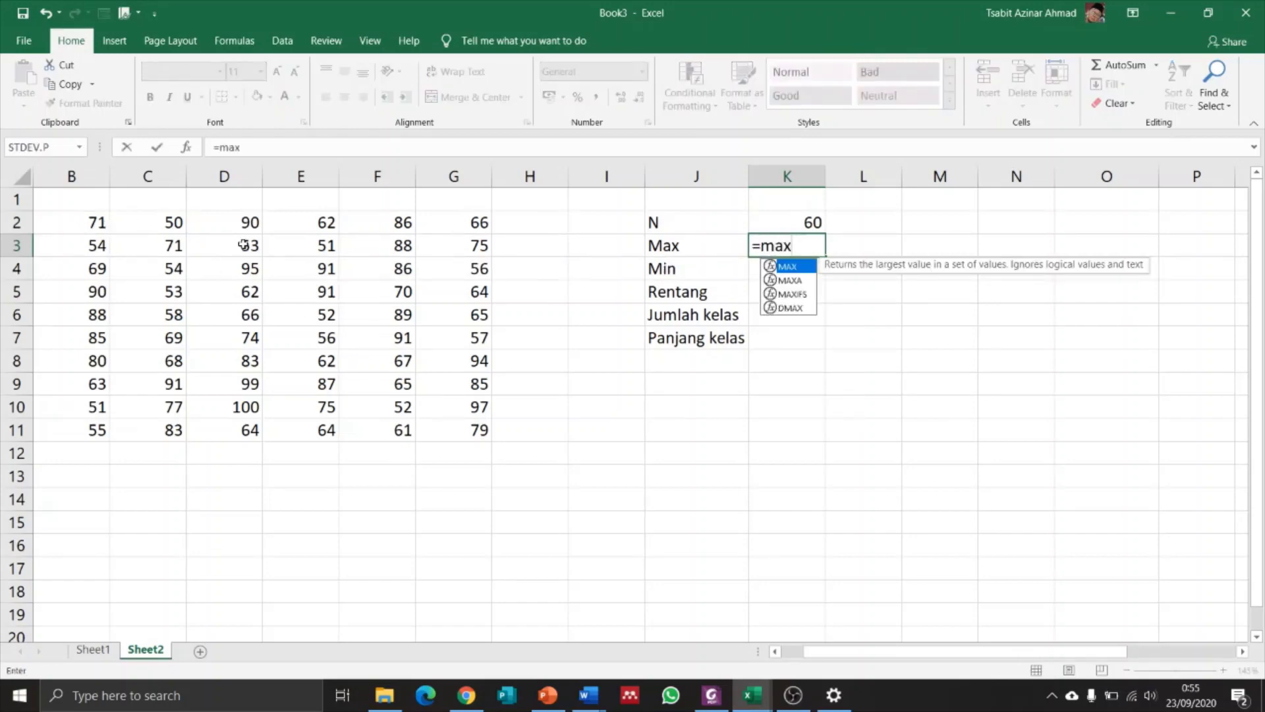
type("(")
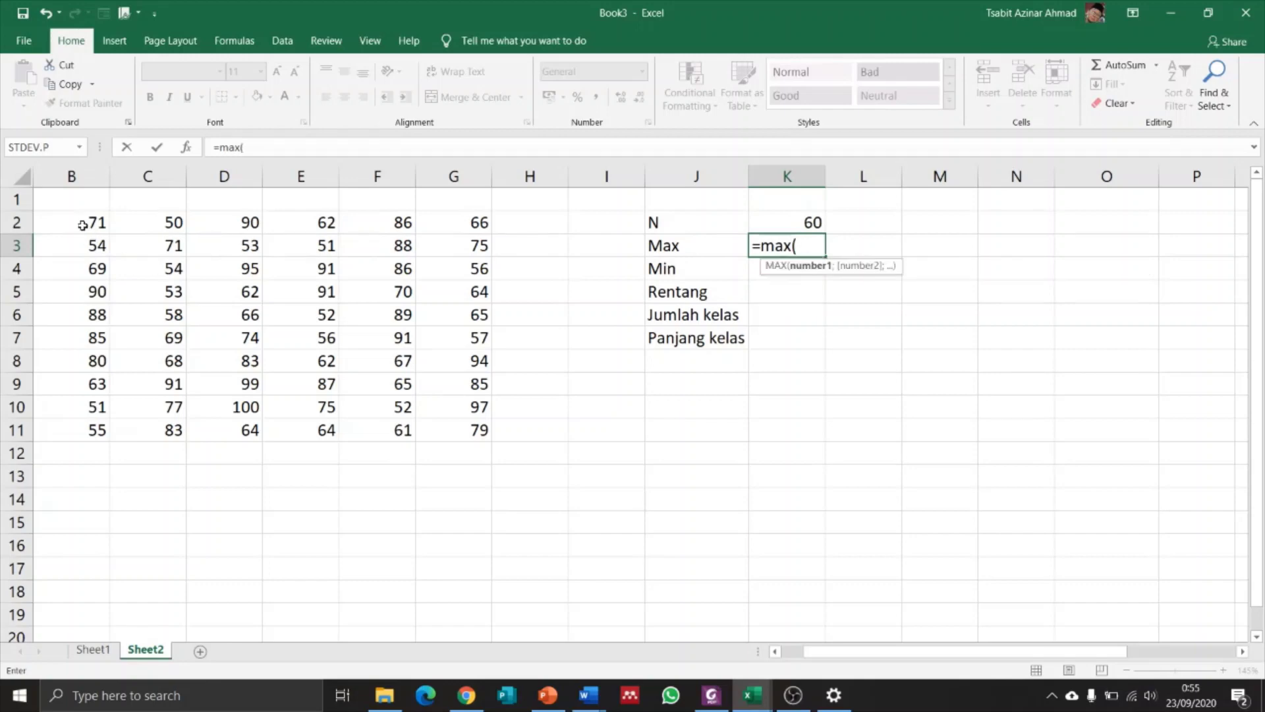
left_click_drag(83, 225, 449, 420)
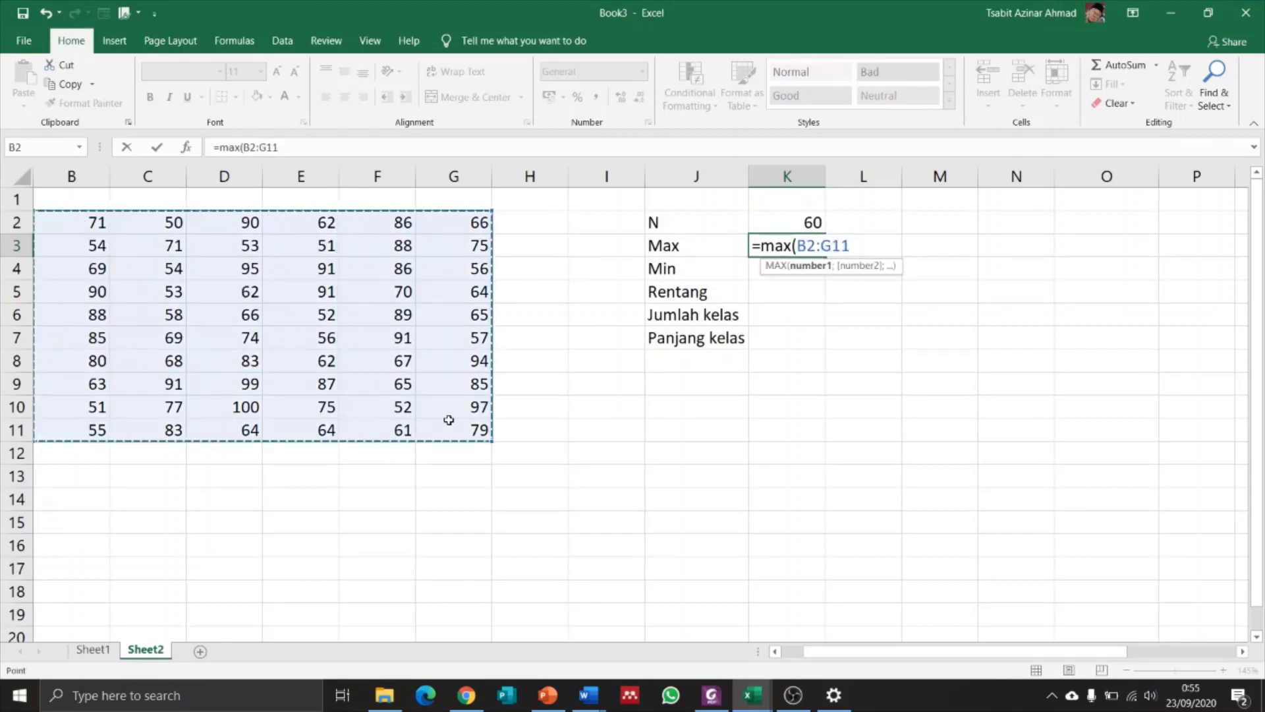
type(")")
key("Return")
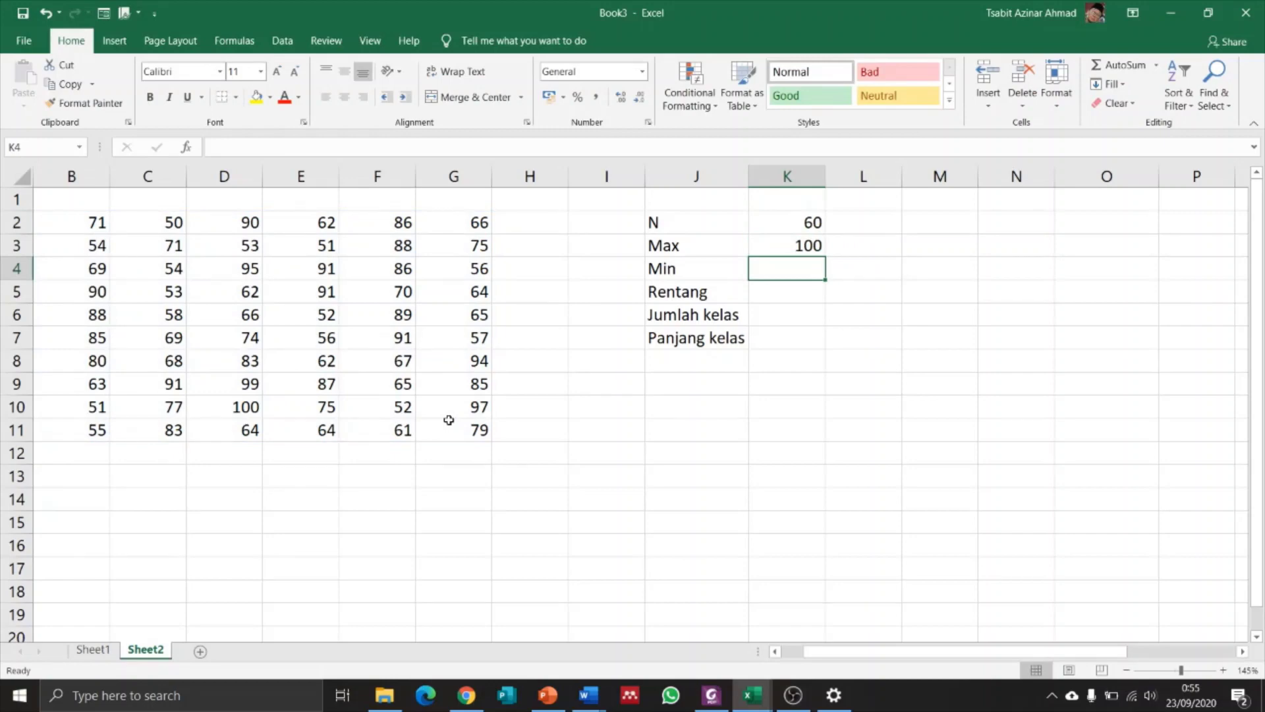
Step: Calculate the smallest data value in K4 beside Min with =MIN(B2:G11)
type("=min(")
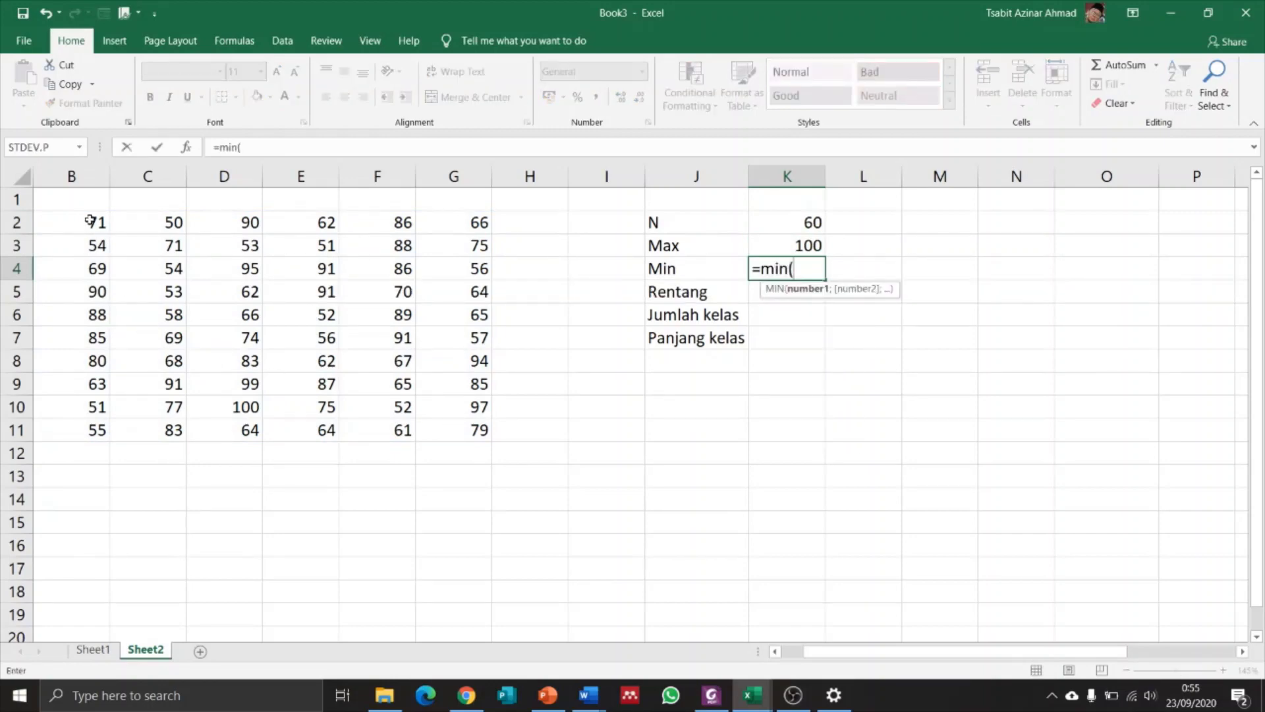
left_click_drag(93, 220, 481, 428)
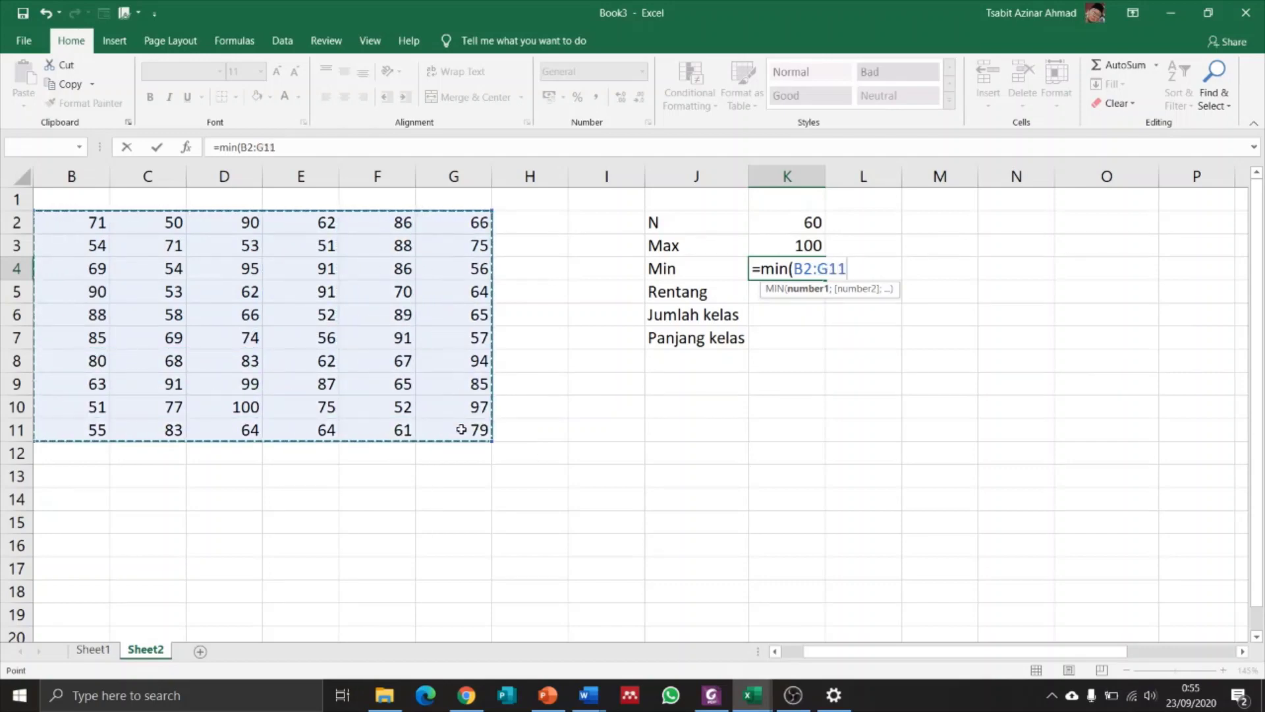
type(")")
key("Return")
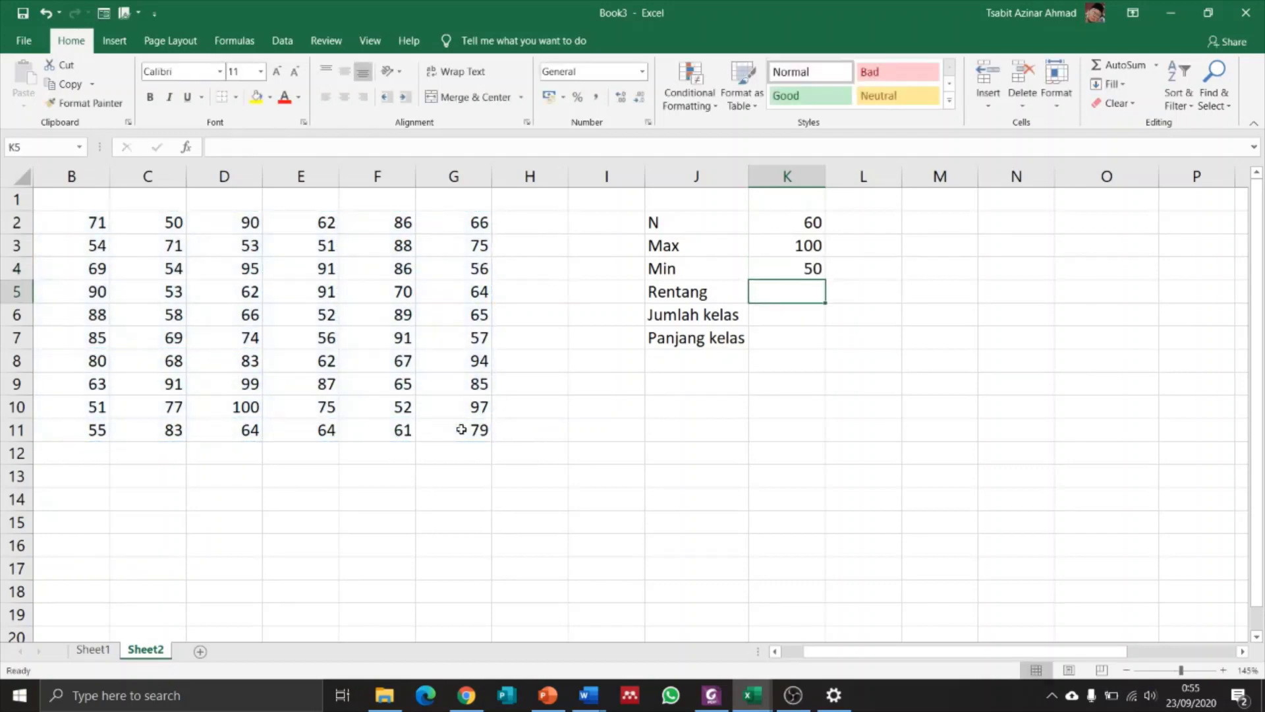
Step: Calculate the range in K5 beside Rentang by subtracting the minimum from the maximum with =K3-K4
type("=")
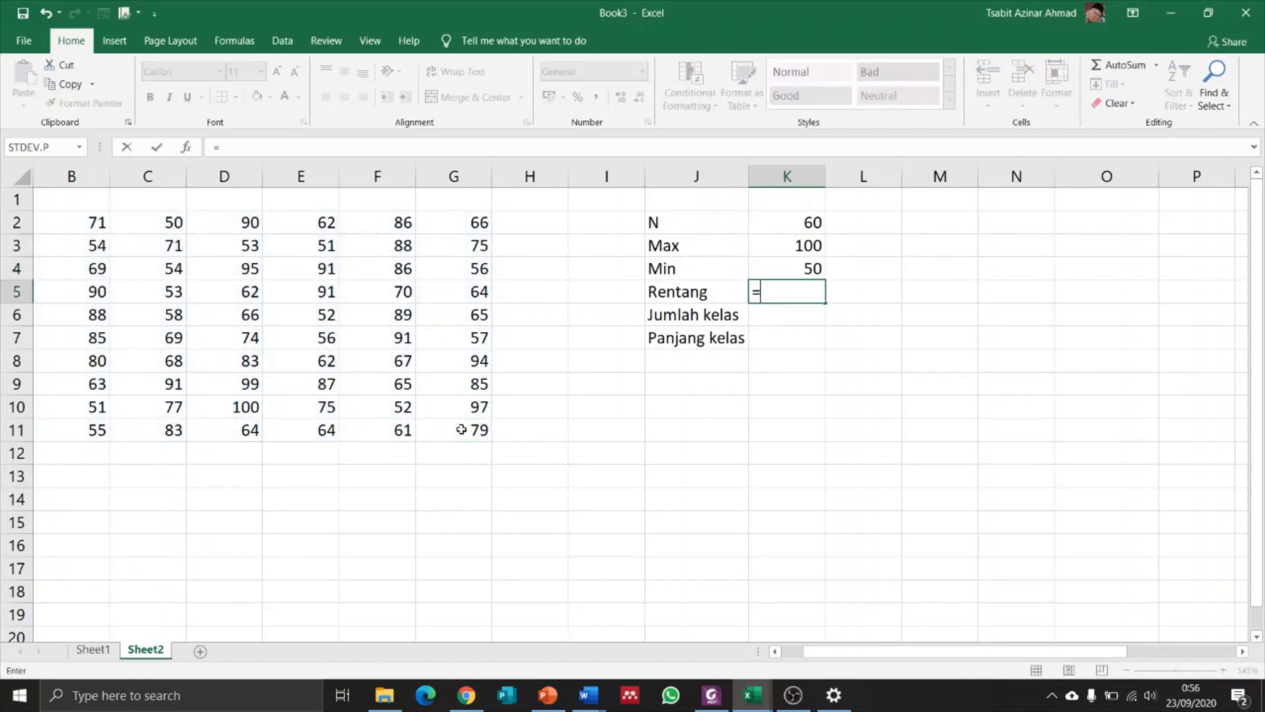
left_click(802, 244)
type("-")
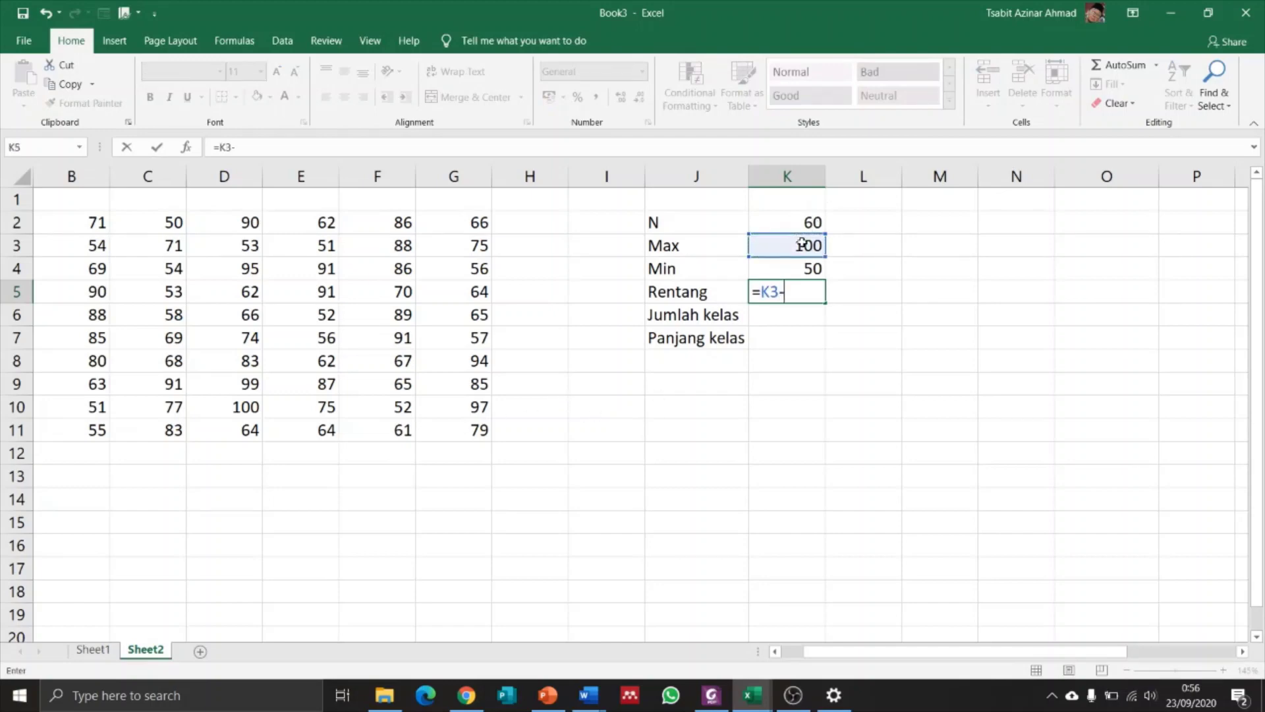
left_click(799, 266)
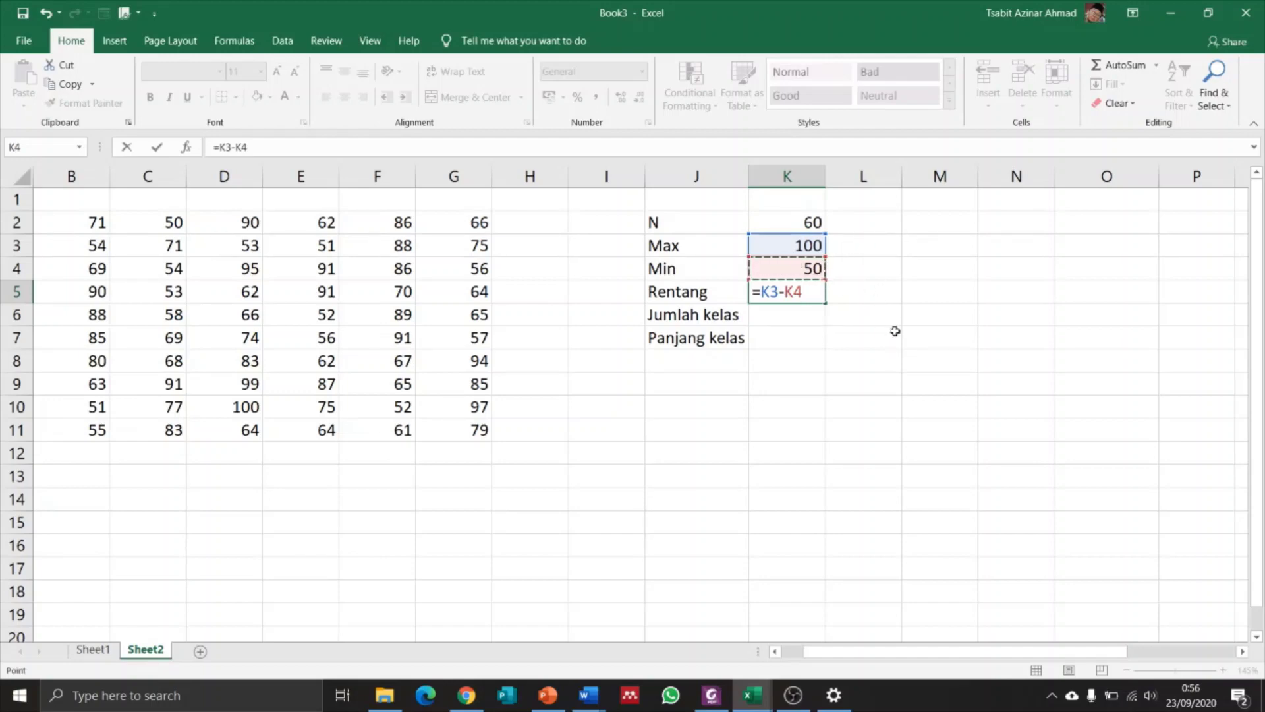
key("Return")
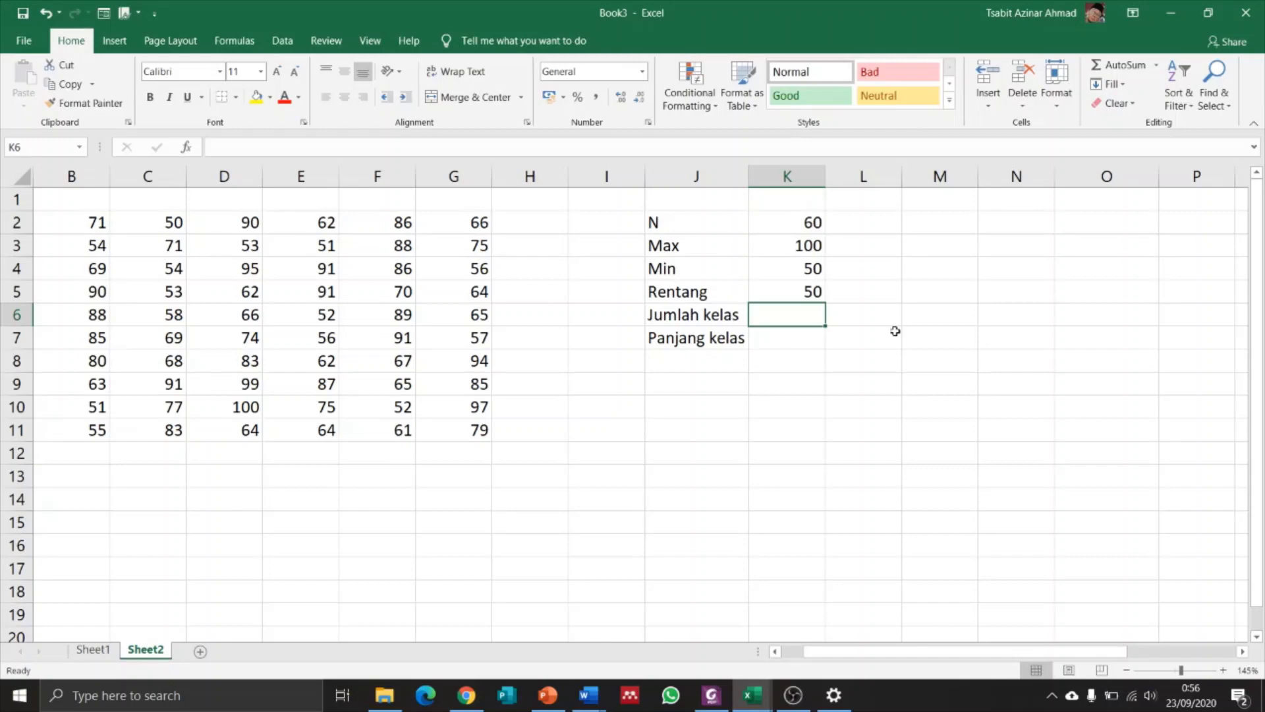
Step: Calculate the number of classes in K6 beside Jumlah kelas with =1+(3,322*LOG(K2))
type("=")
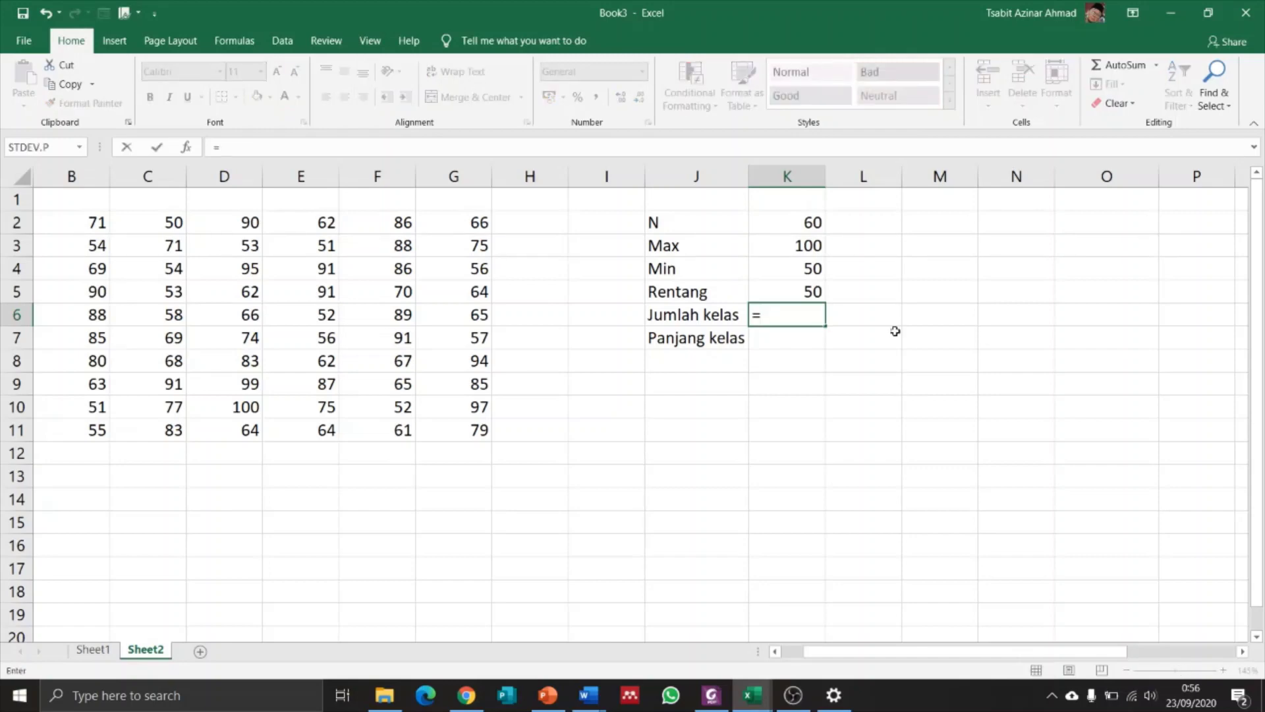
type("1+(3,2")
key("BackSpace")
type("322")
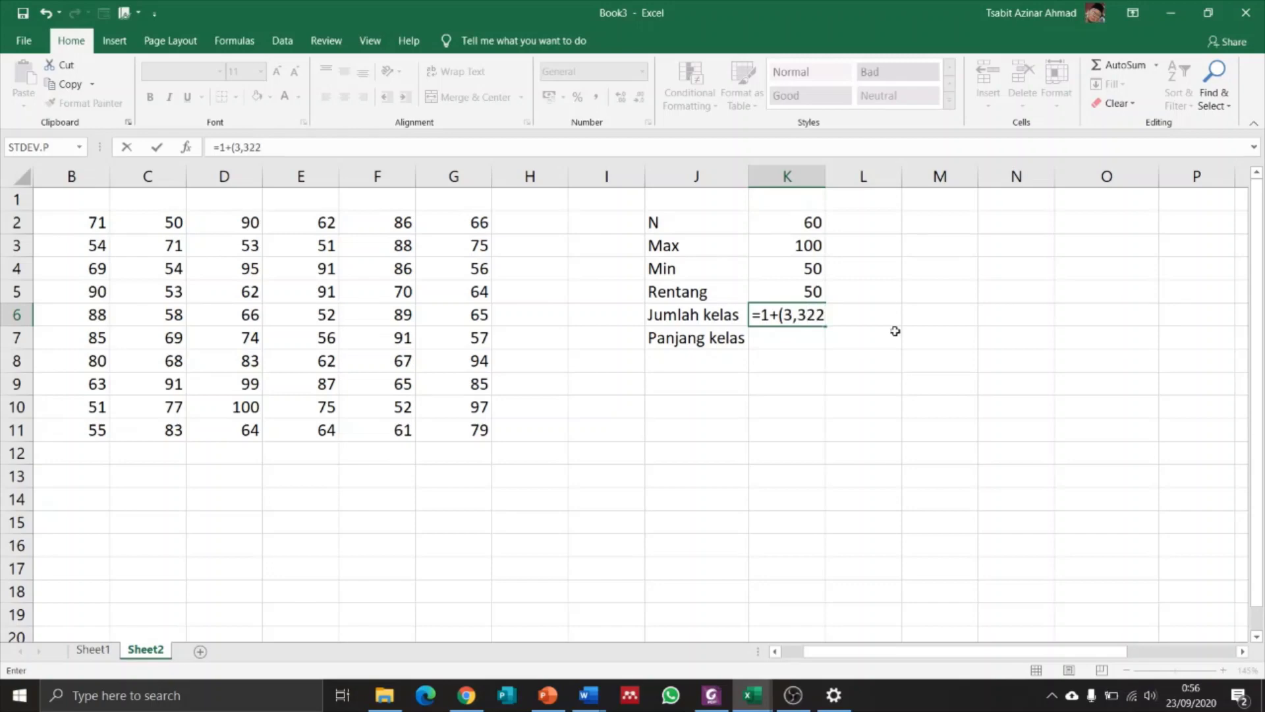
type("*log")
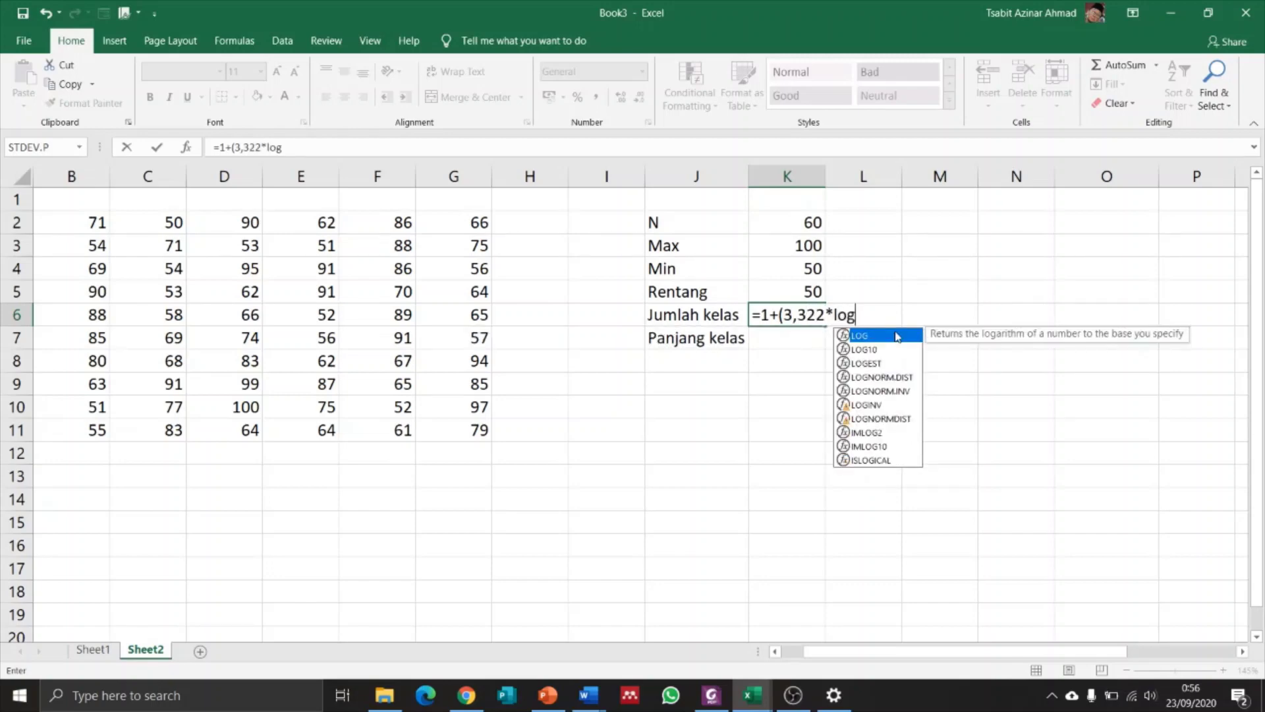
type("(")
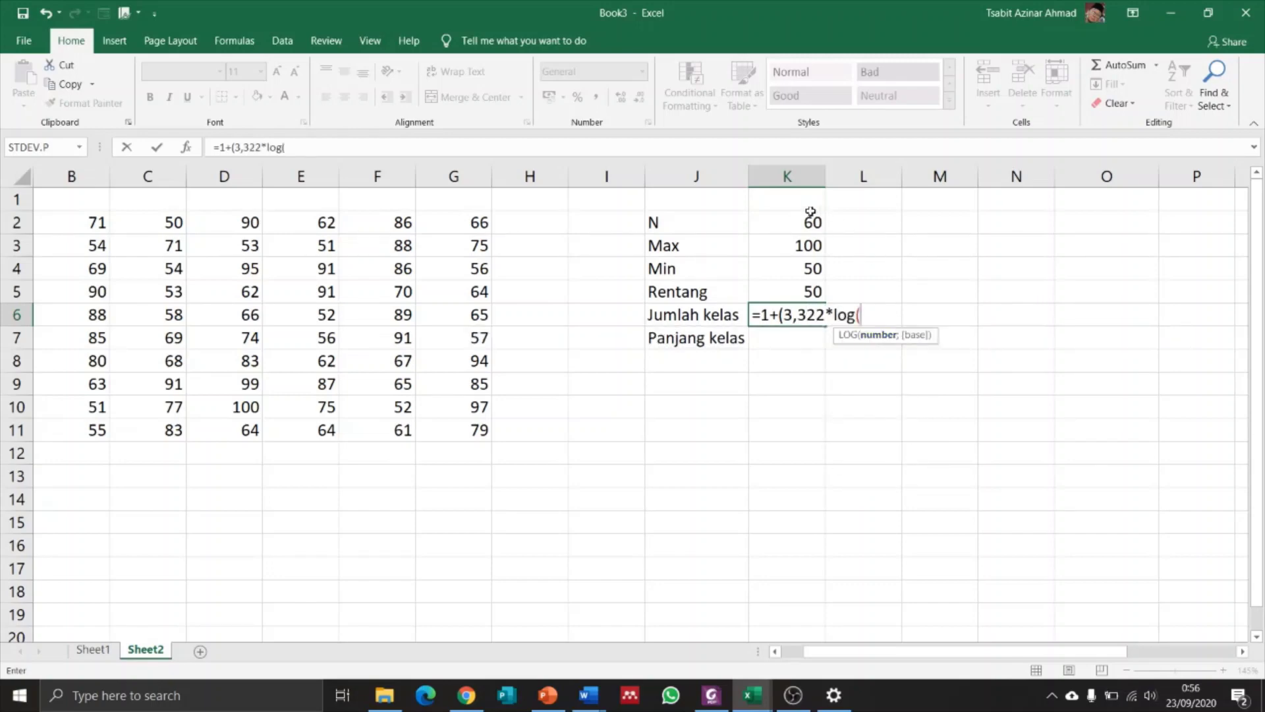
left_click(788, 223)
type("))")
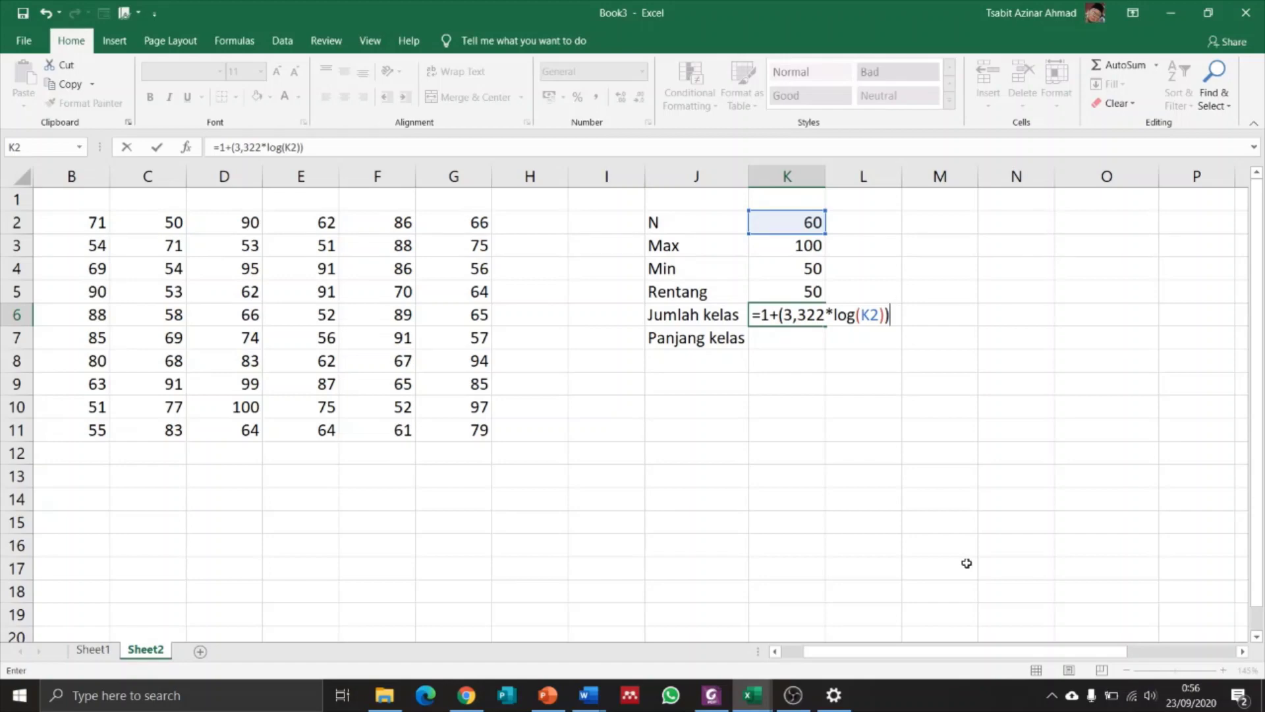
key("Return")
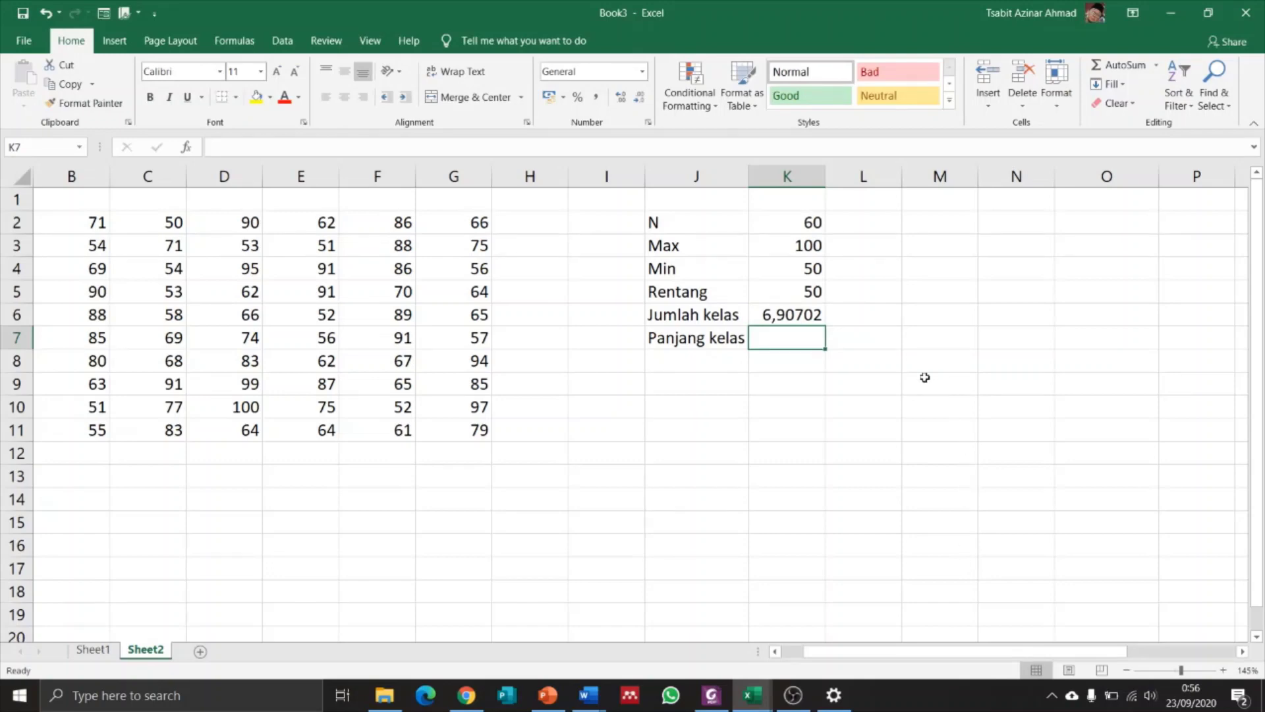
Step: Calculate the class width in K7 beside Panjang kelas by dividing range by class count with =K5/K6
type("=")
left_click(791, 291)
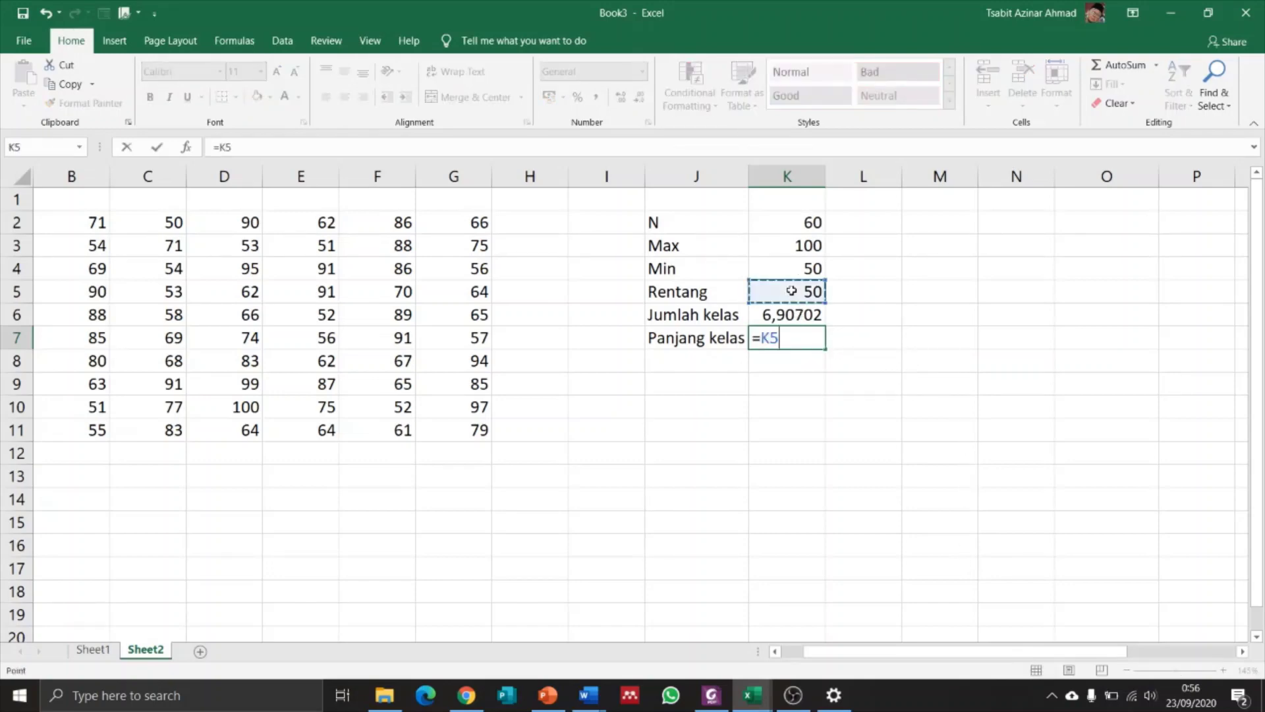
type("/")
left_click(774, 317)
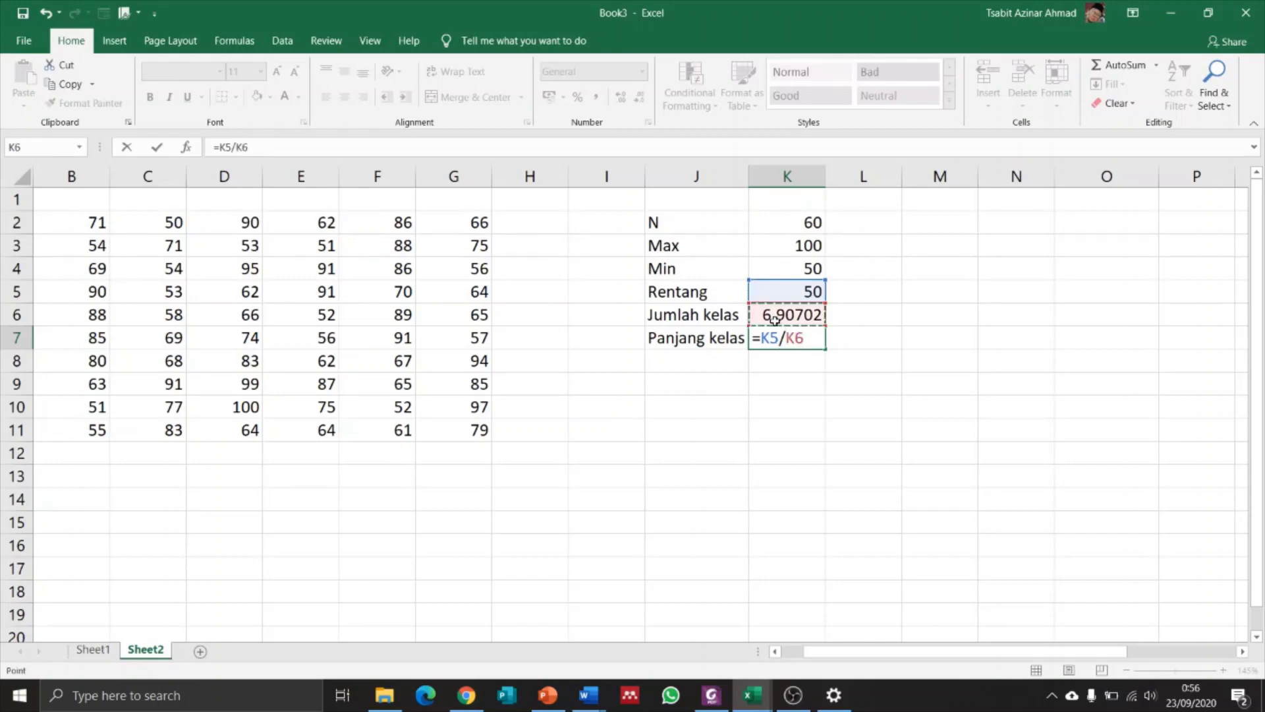
key("Return")
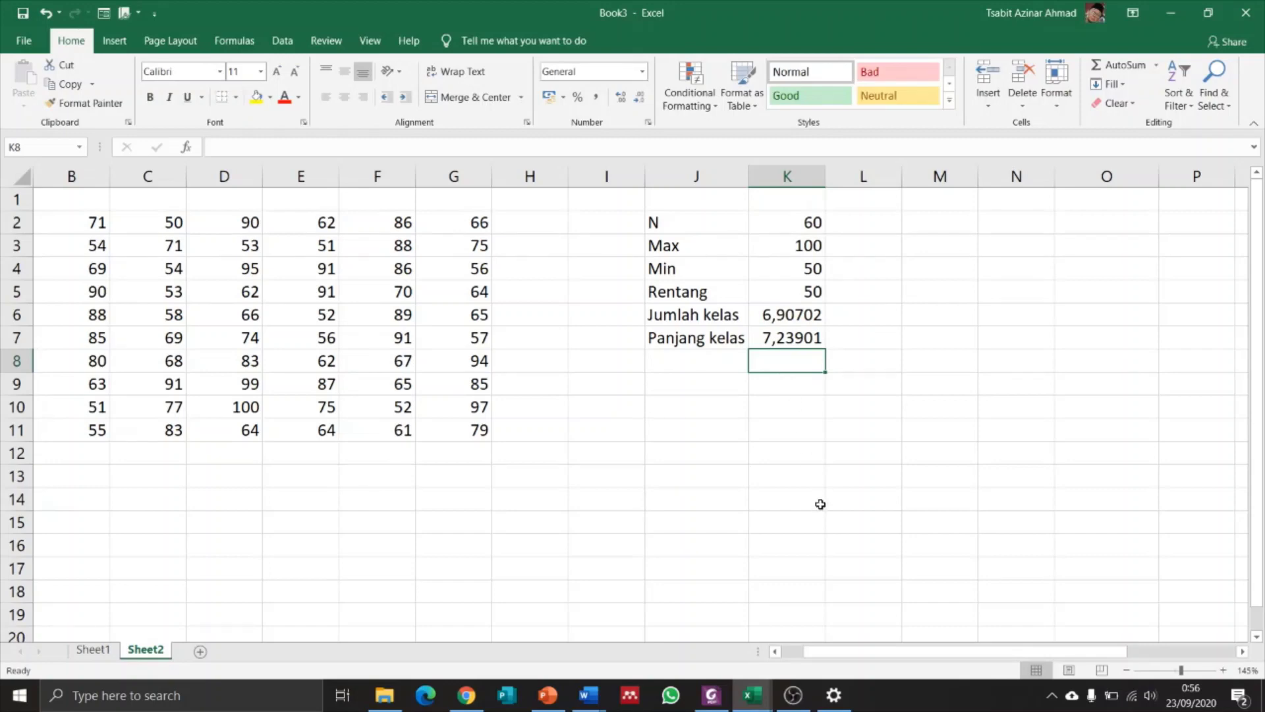
Step: Round the number of classes up to a whole number in L6 with =ROUNDUP(K6;0)
left_click(877, 323)
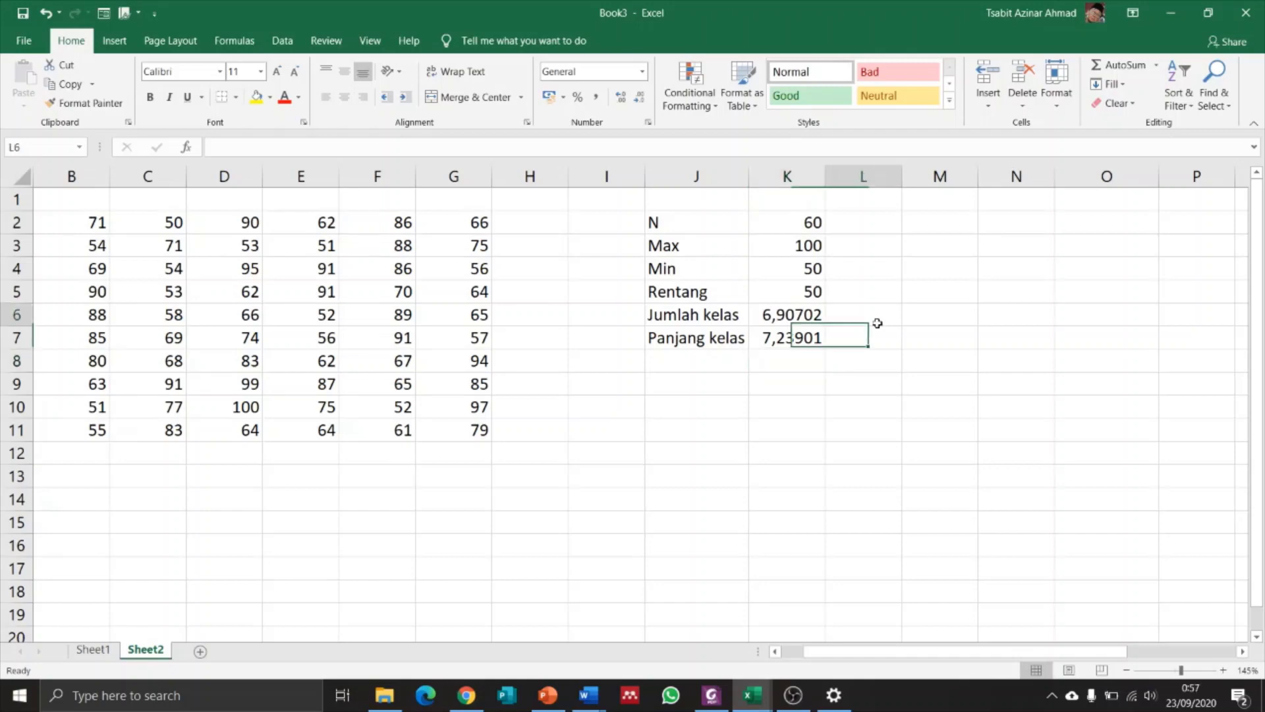
type("=")
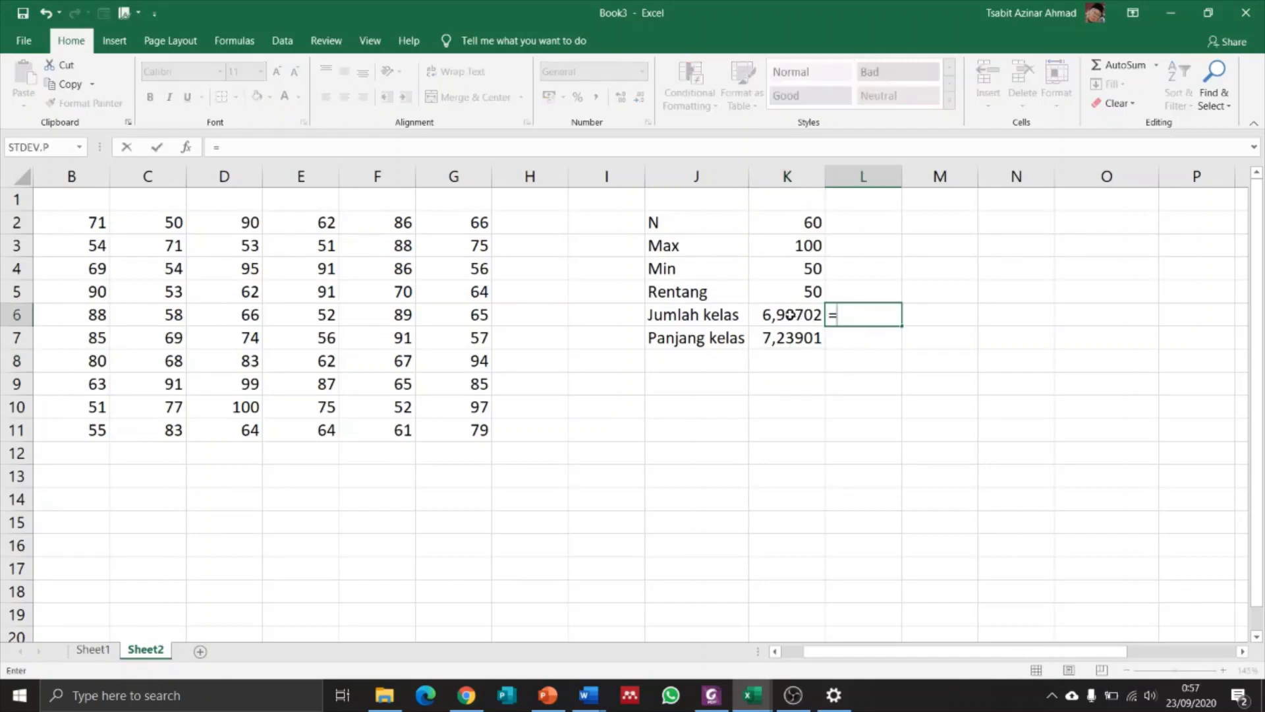
left_click(790, 315)
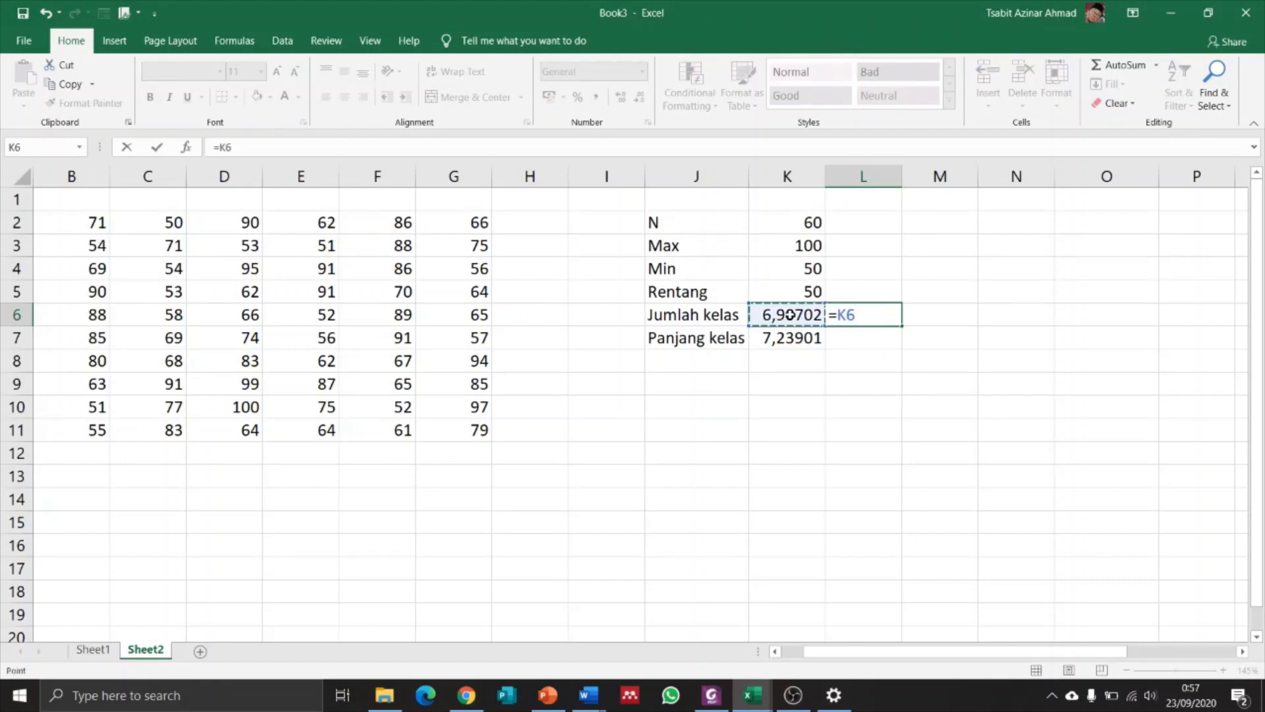
key("BackSpace")
key("BackSpace")
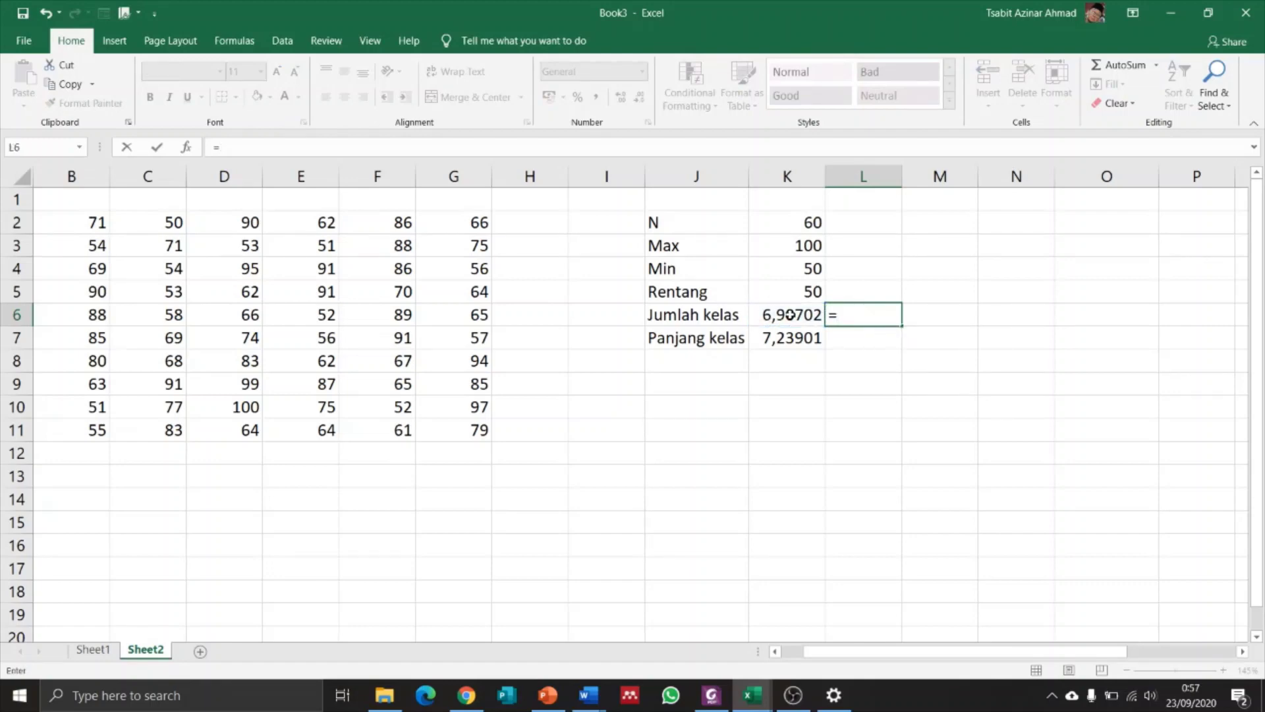
type("round")
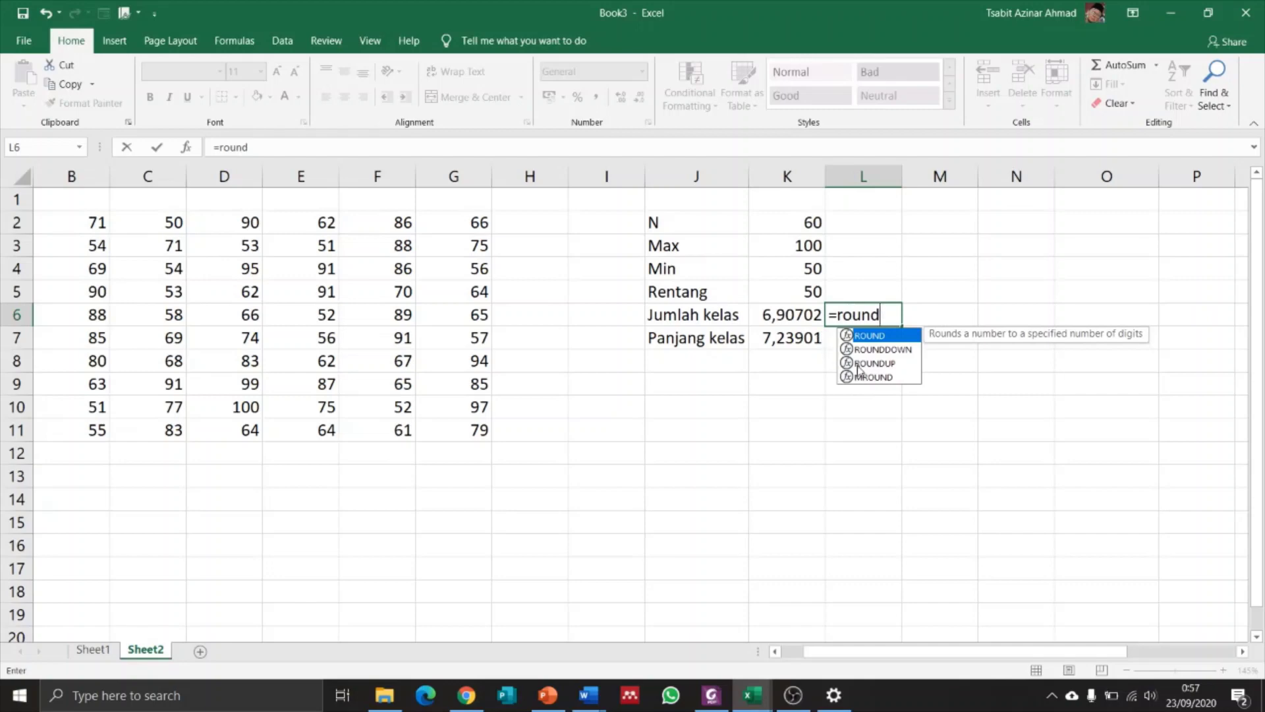
double_click(858, 364)
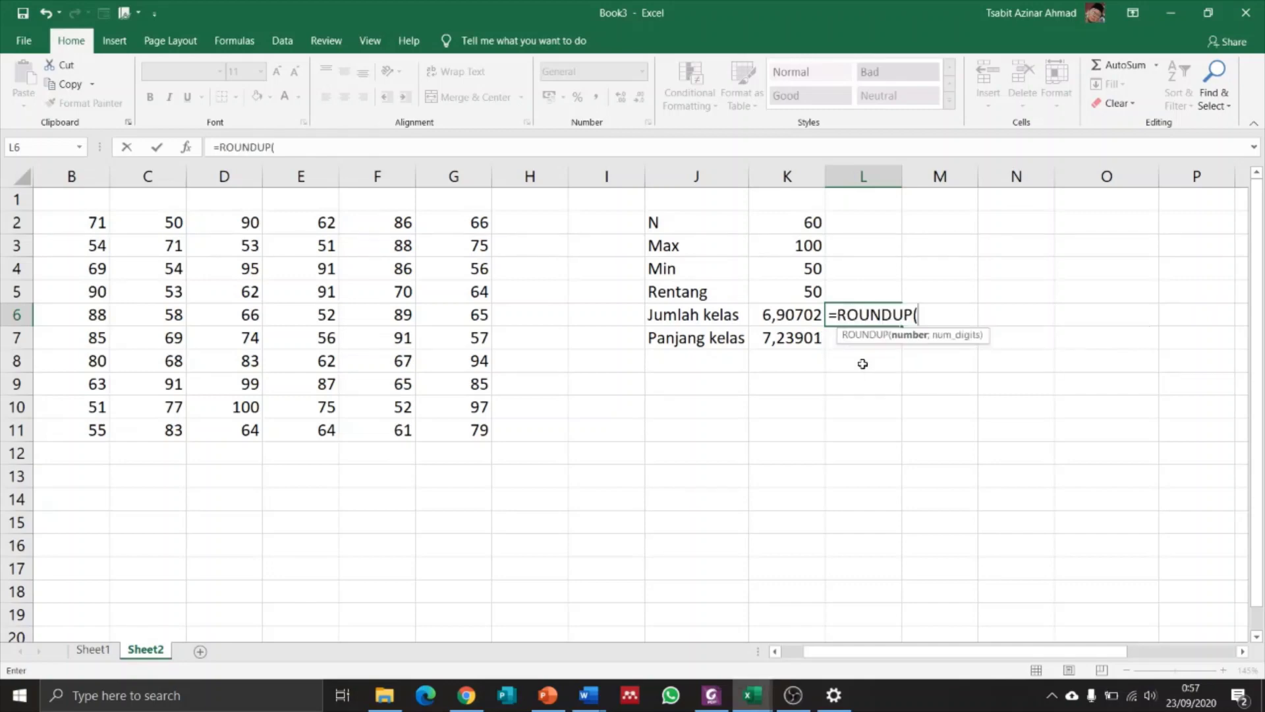
left_click(803, 318)
type(";0")
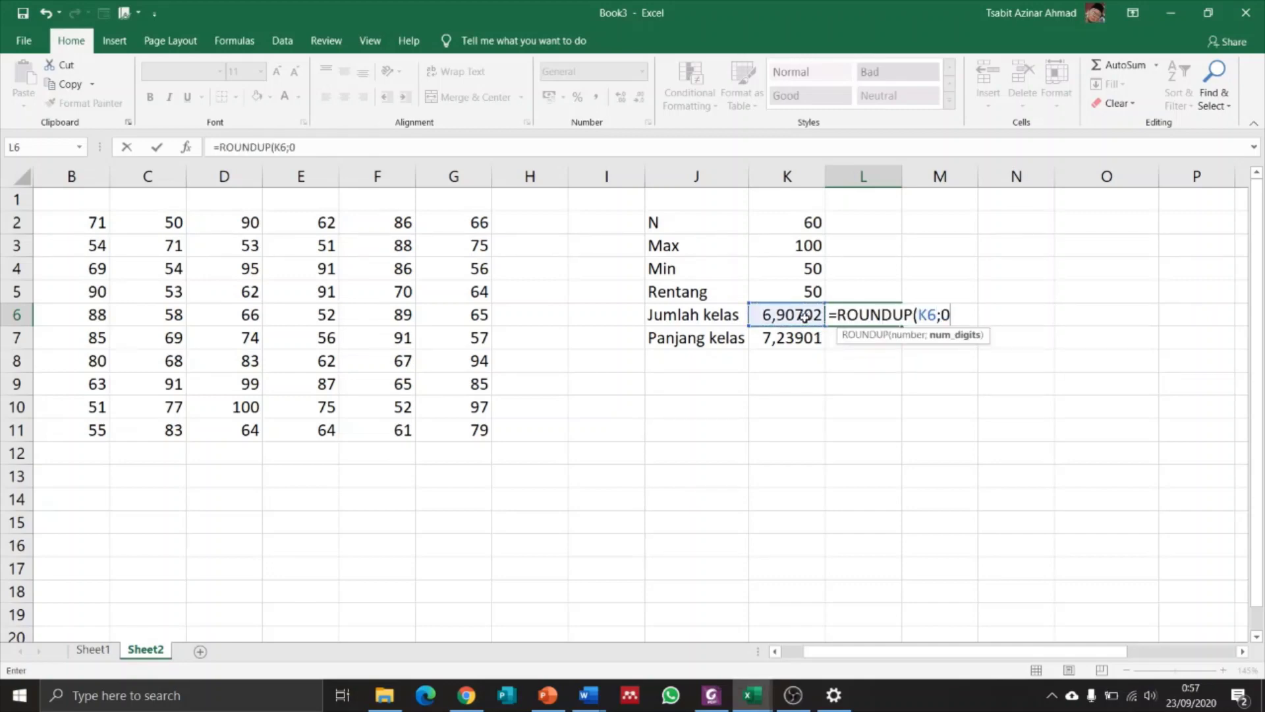
type(")")
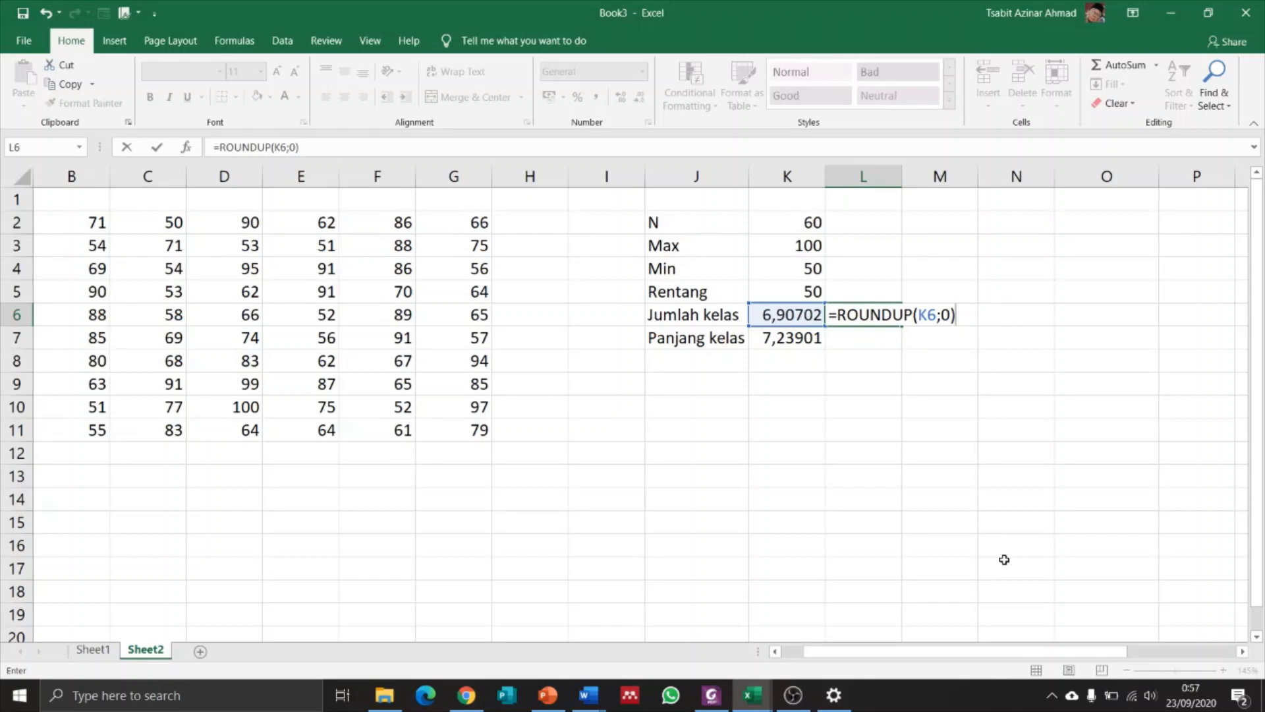
key("Return")
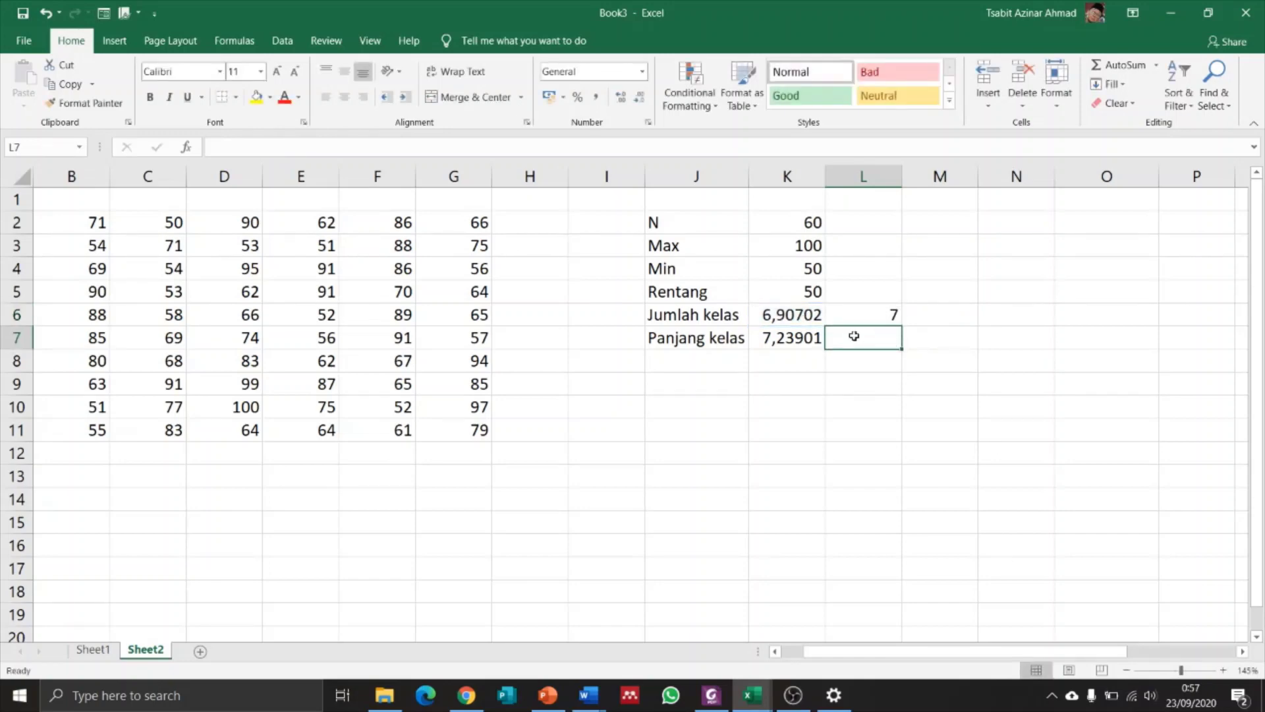
Step: Round the class width down to a whole number in L7 with =ROUNDDOWN(K7;0)
type("=")
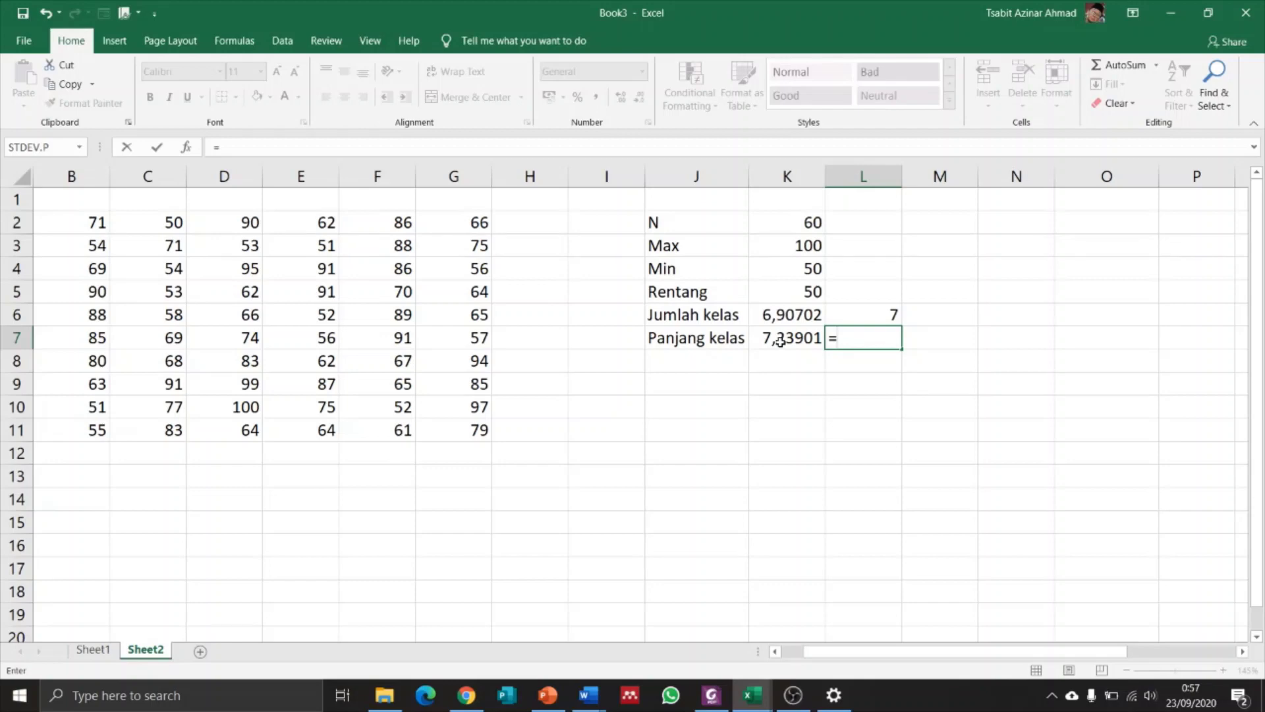
type("roun")
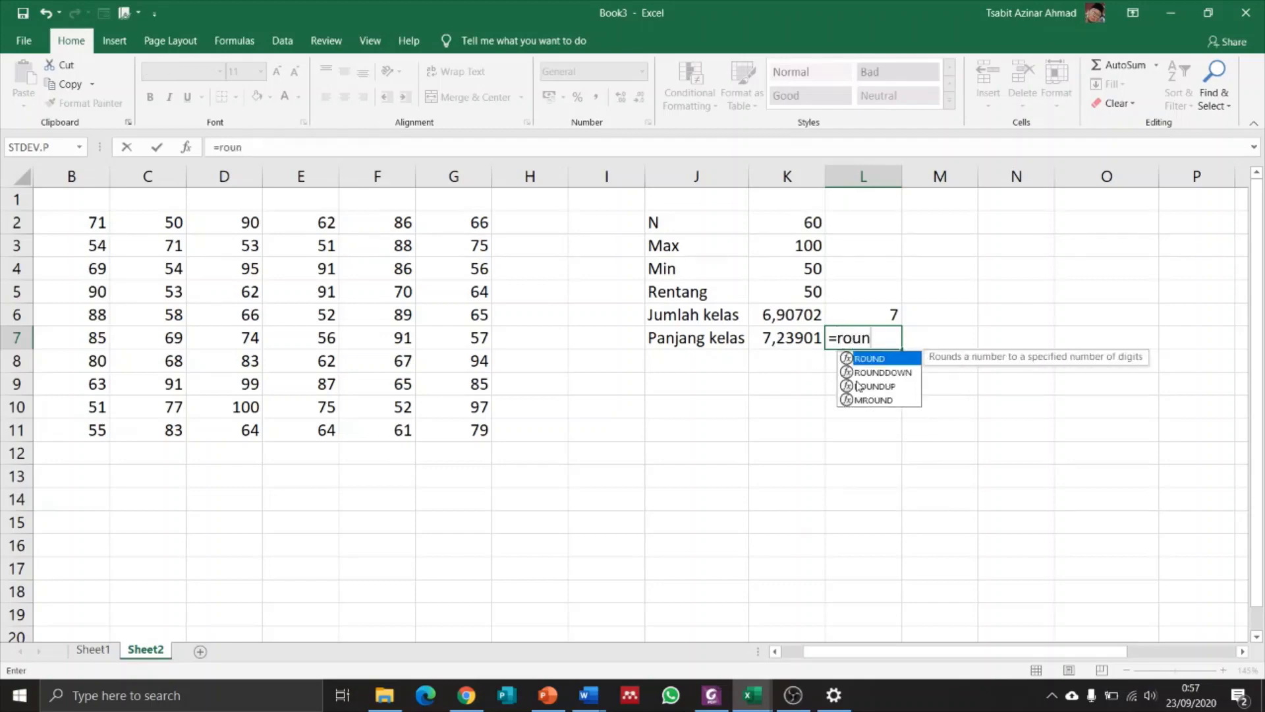
double_click(889, 372)
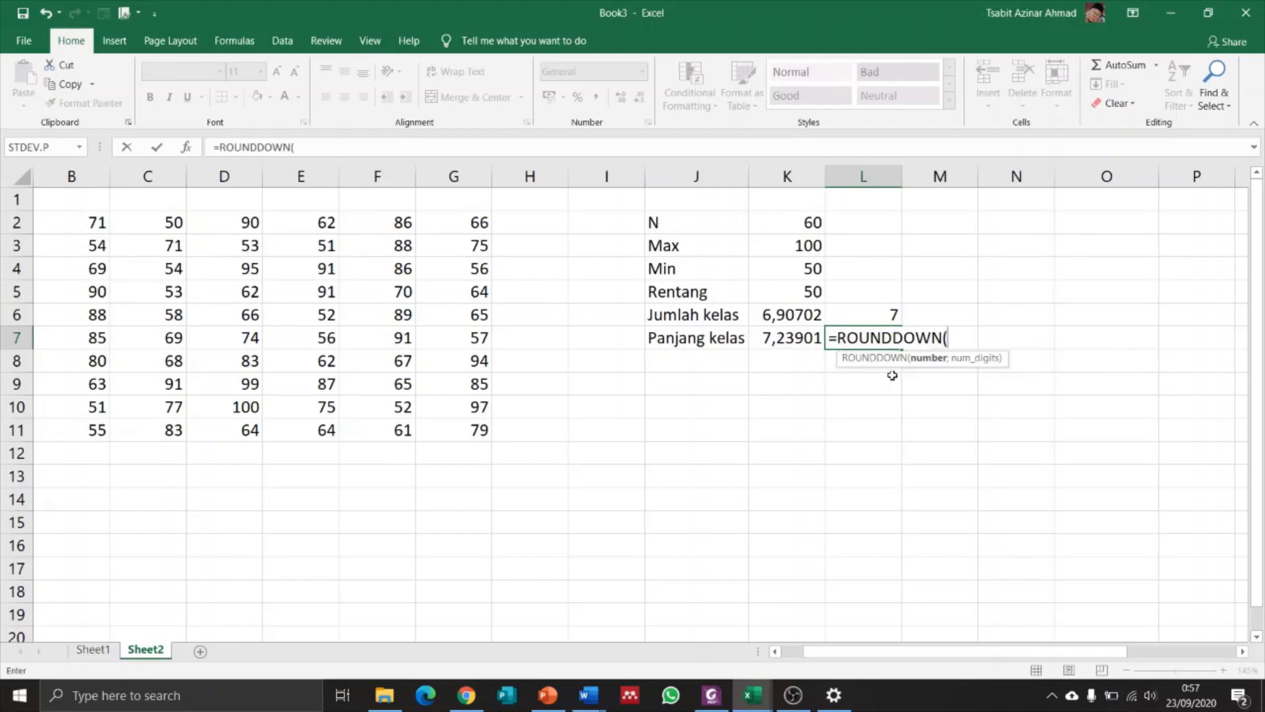
left_click(796, 336)
type(";0")
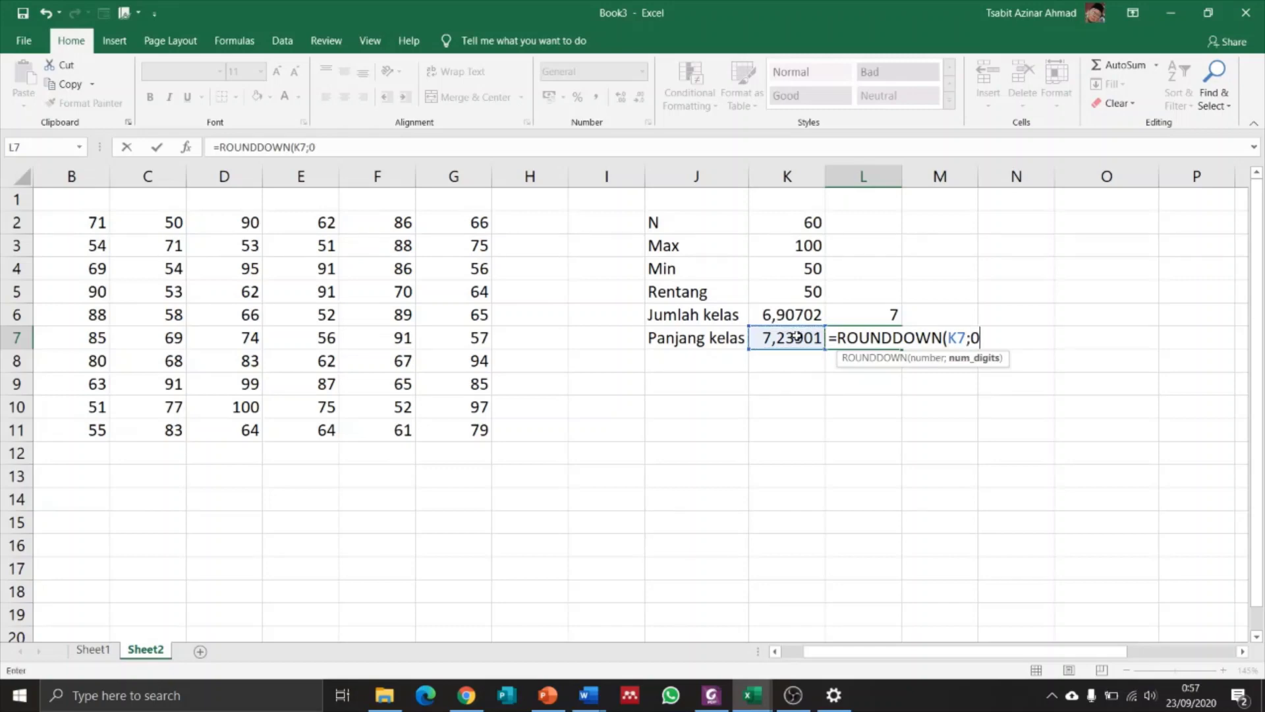
type(")")
key("Return")
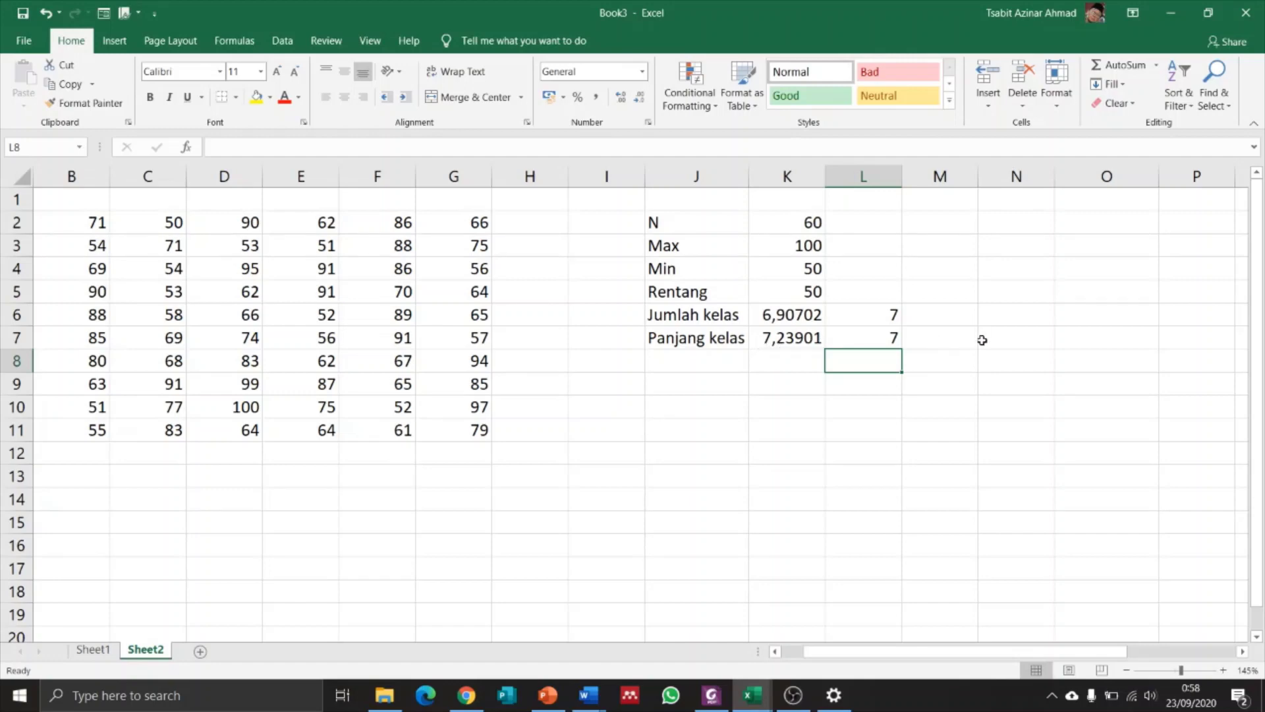
Step: Add the heading No in N1 and number the classes 1 to 7 in N2:N8 below it
left_click(1020, 204)
type("No")
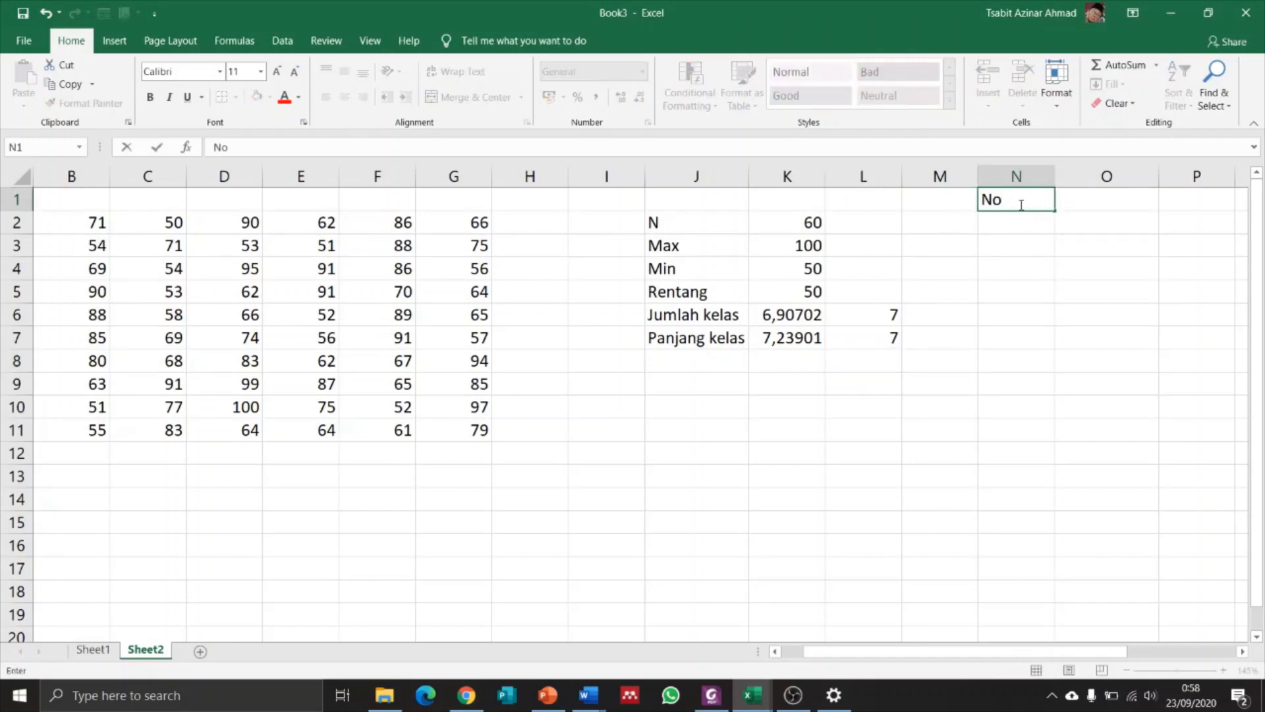
key("Return")
type("1")
key("Return")
type("2")
key("Return")
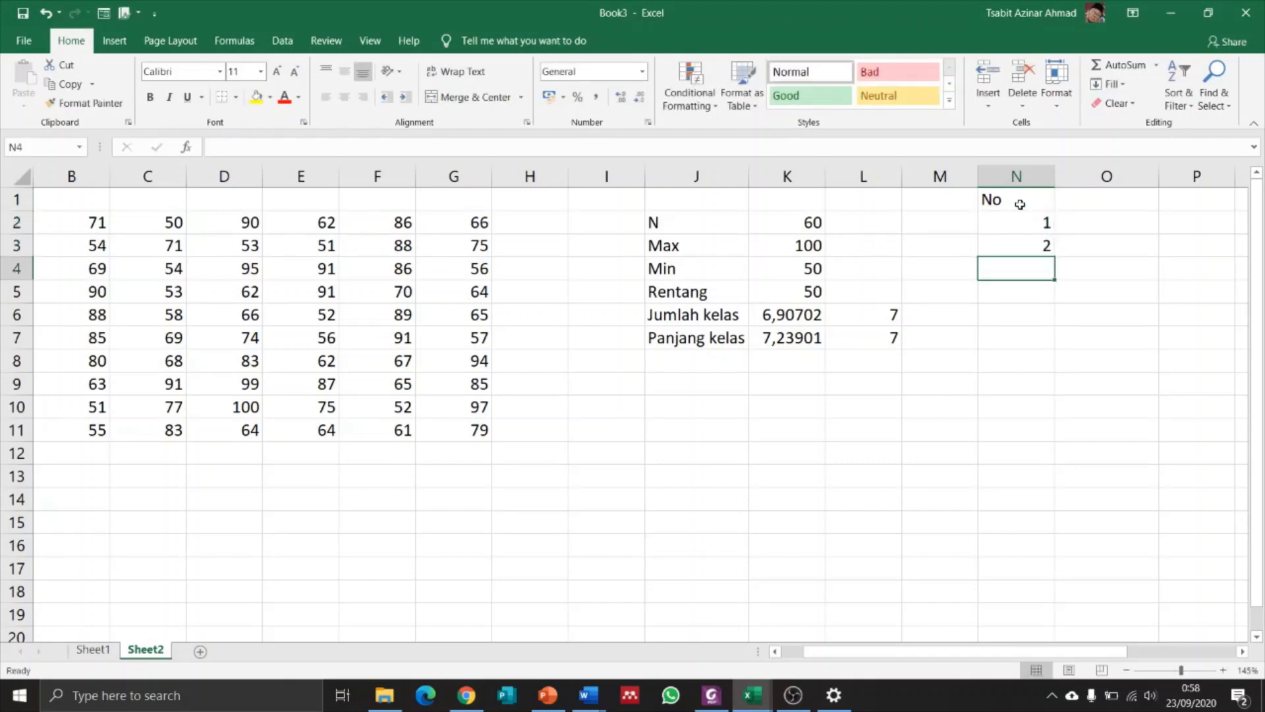
right_click(1019, 220)
key("Escape")
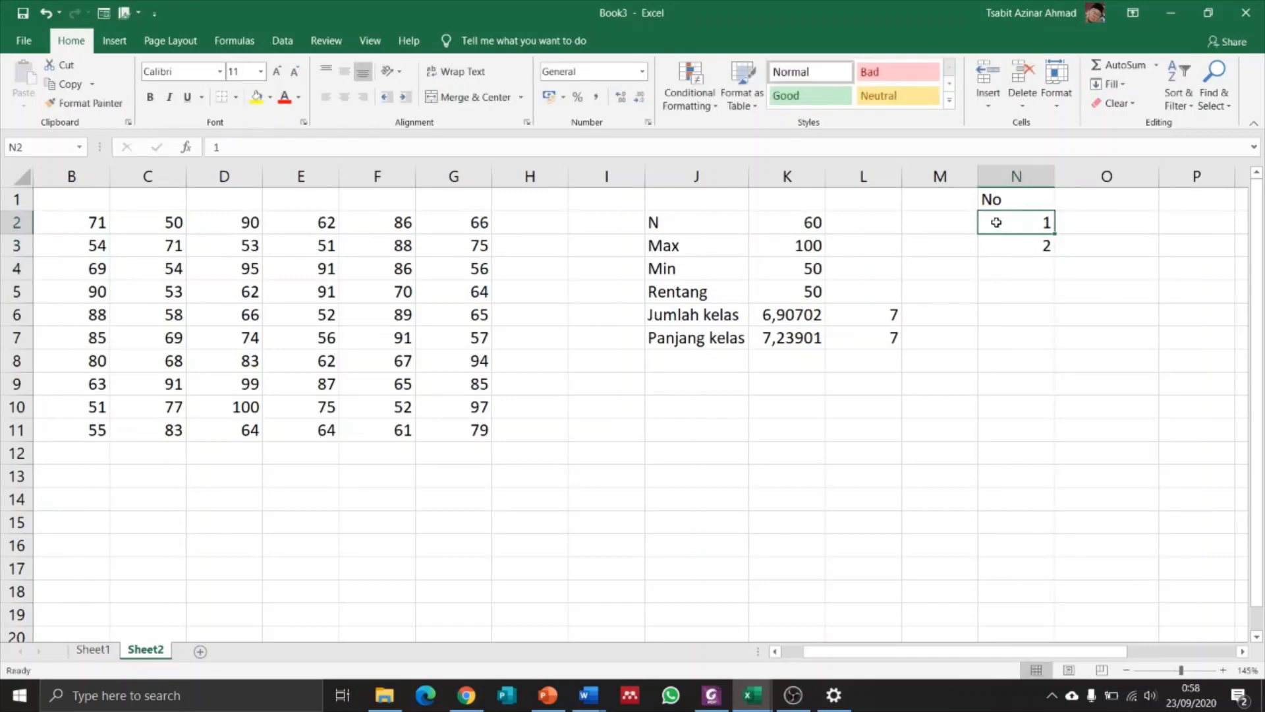
left_click_drag(996, 222, 1045, 367)
Step: Add the heading Interval in O1 and enter 50 in O2 as the first class's lower limit
left_click(1086, 210)
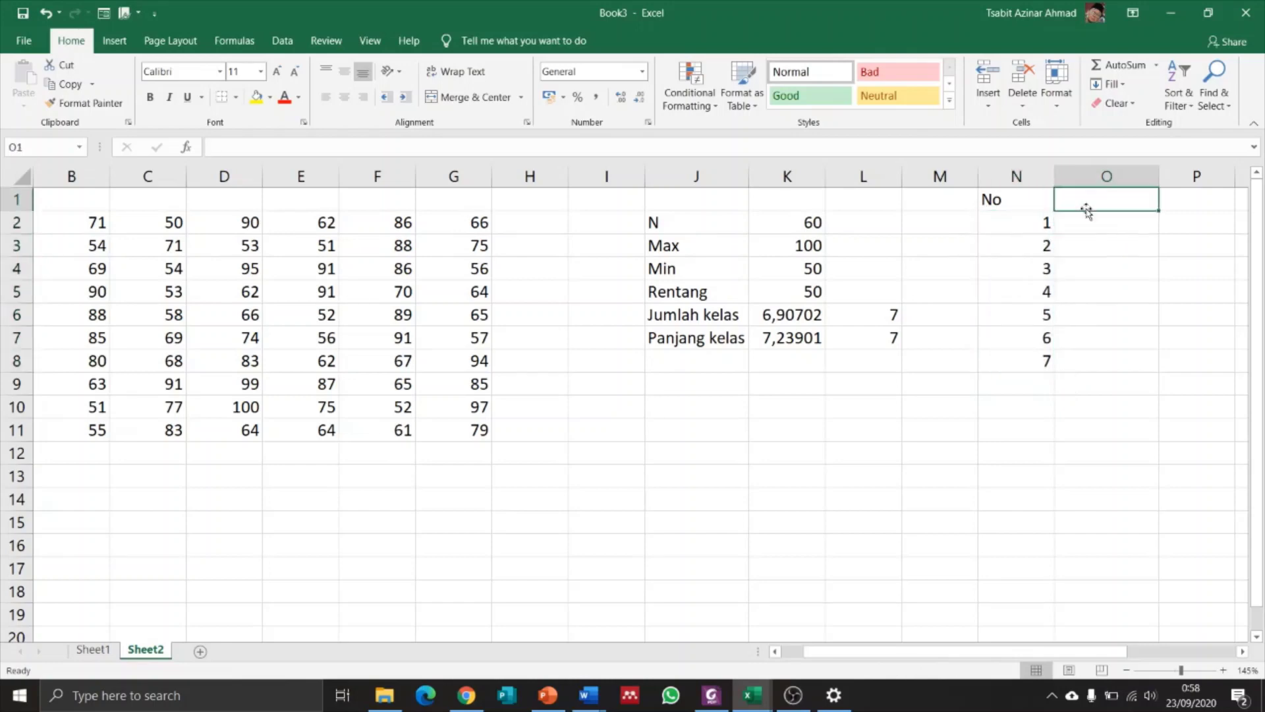
type("Interval")
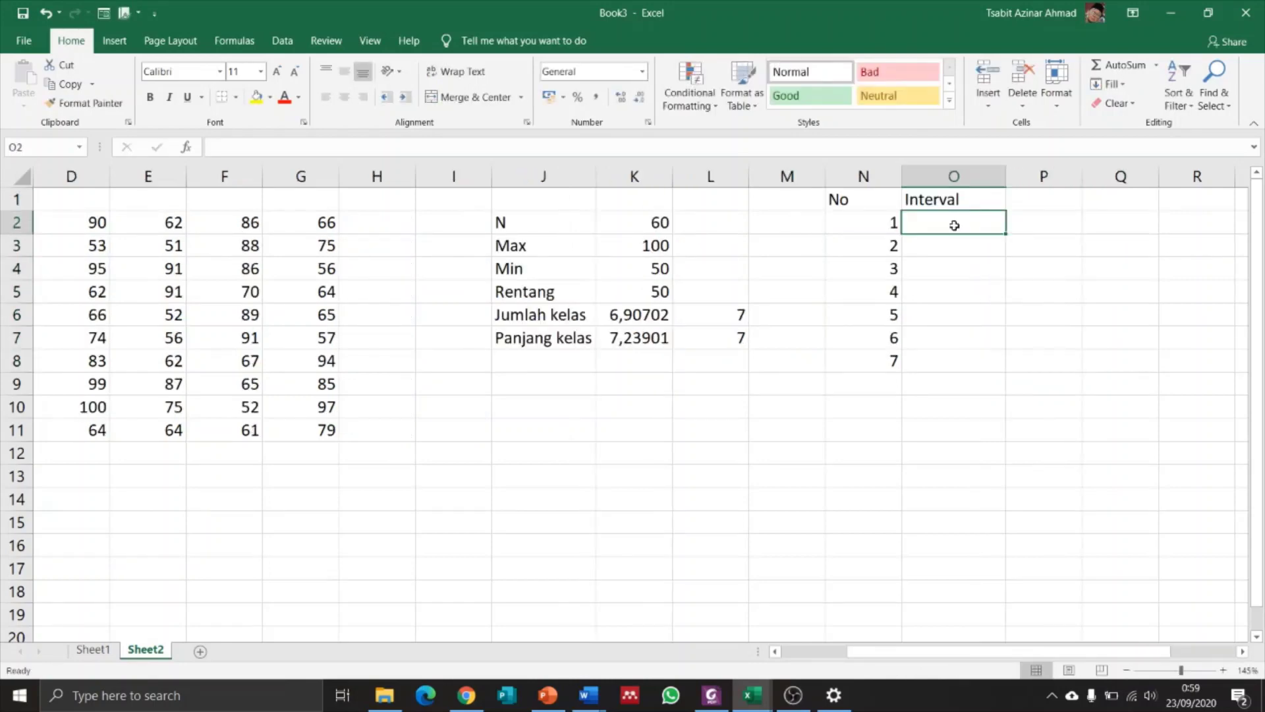
type("50")
key("Tab")
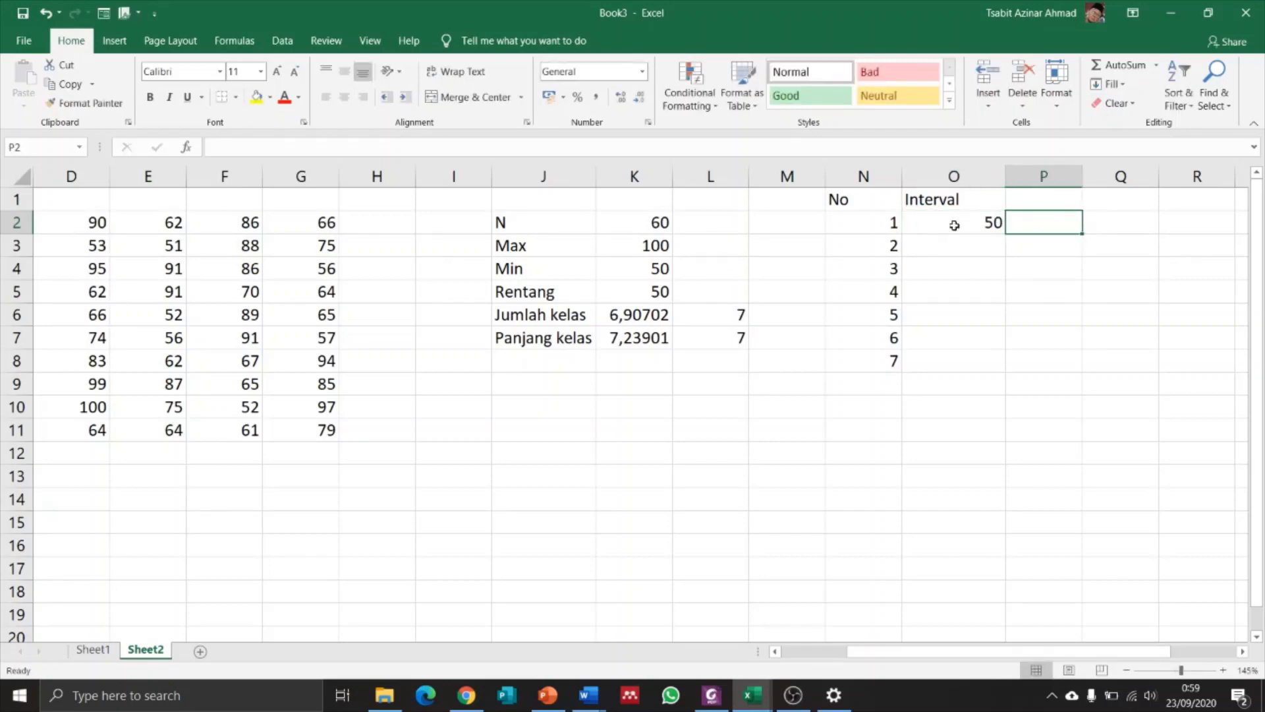
Step: Calculate the first class's upper limit in P2 with =O2+($L$7-1), keeping the class width reference absolute
type("=")
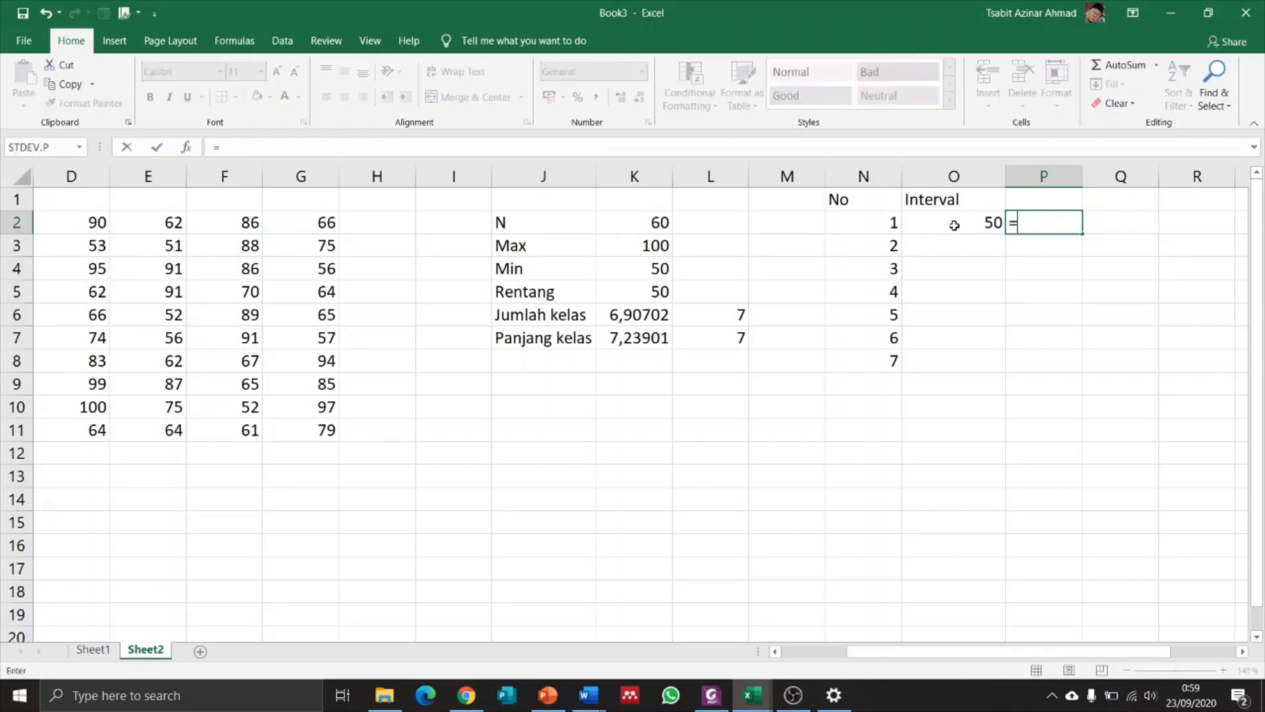
left_click(954, 225)
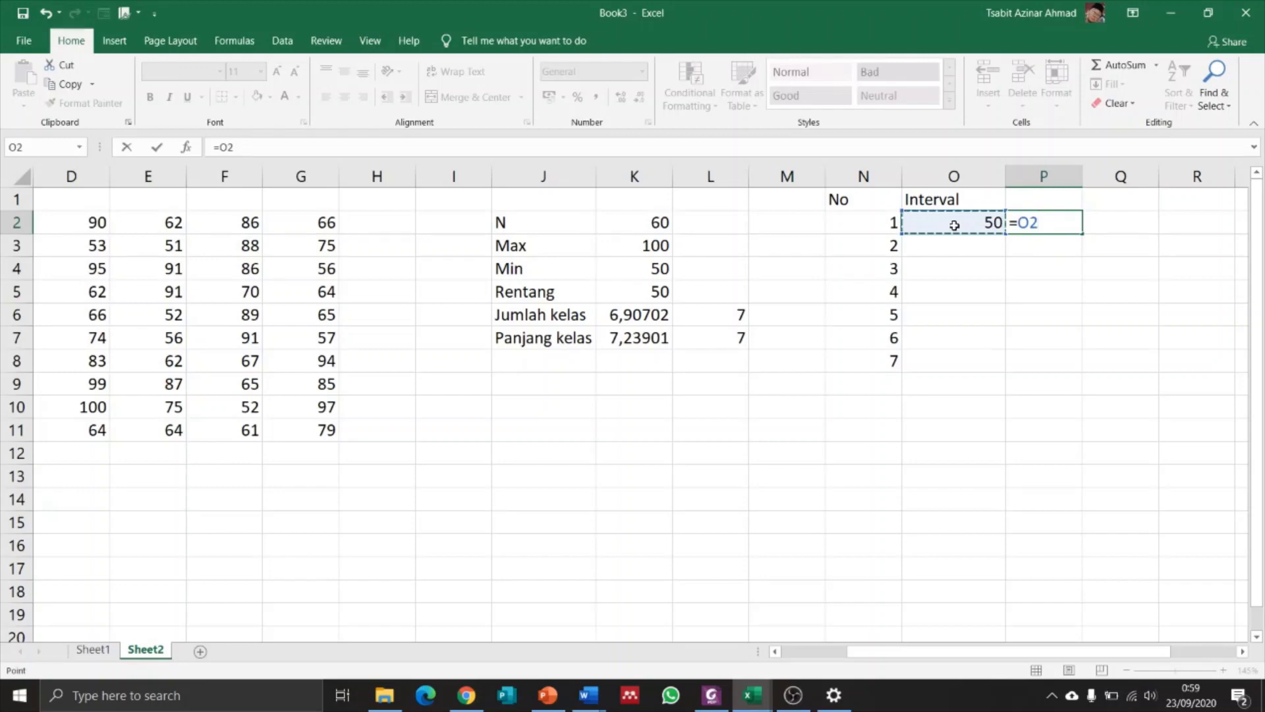
type("+(")
left_click(729, 336)
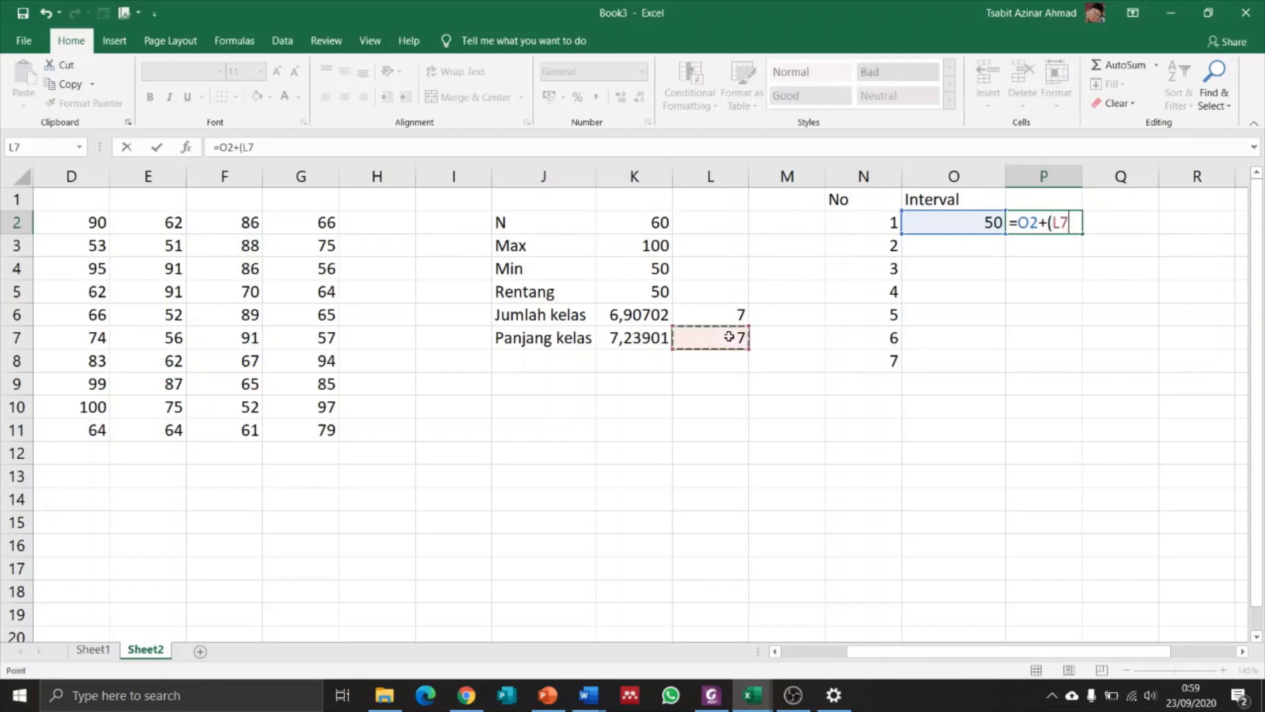
type("-1)")
left_click(1058, 223)
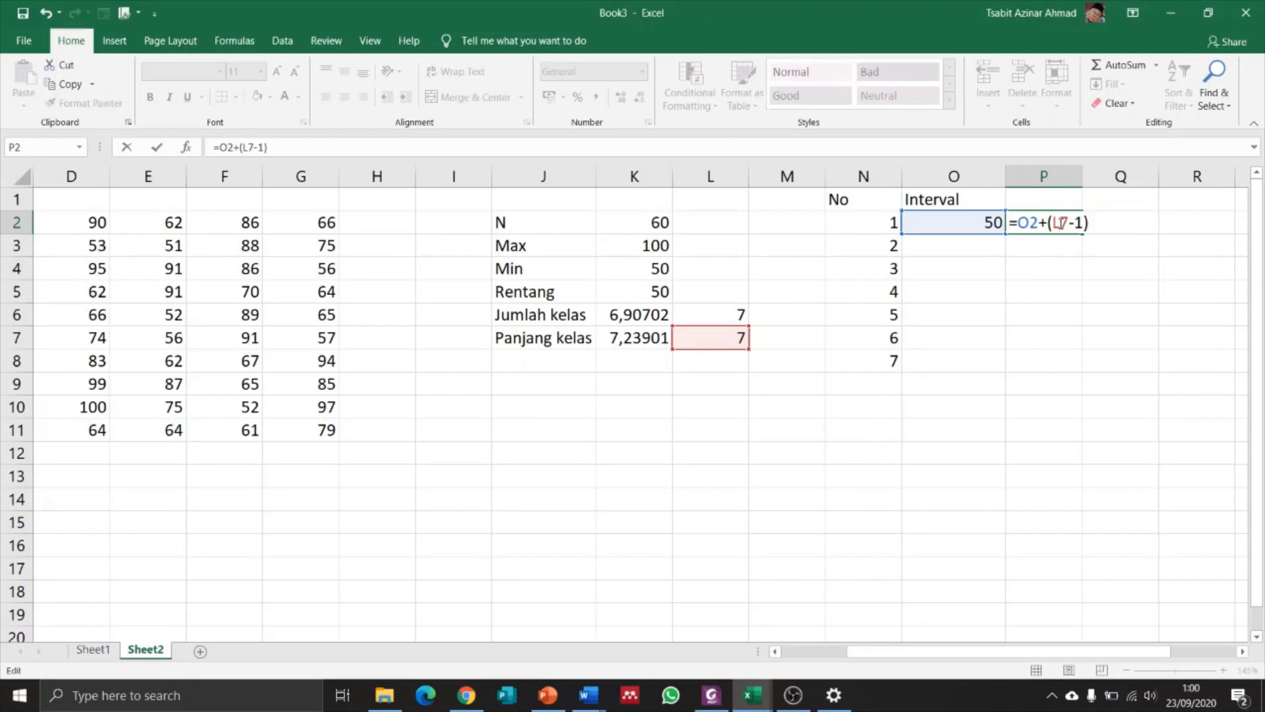
key("F4")
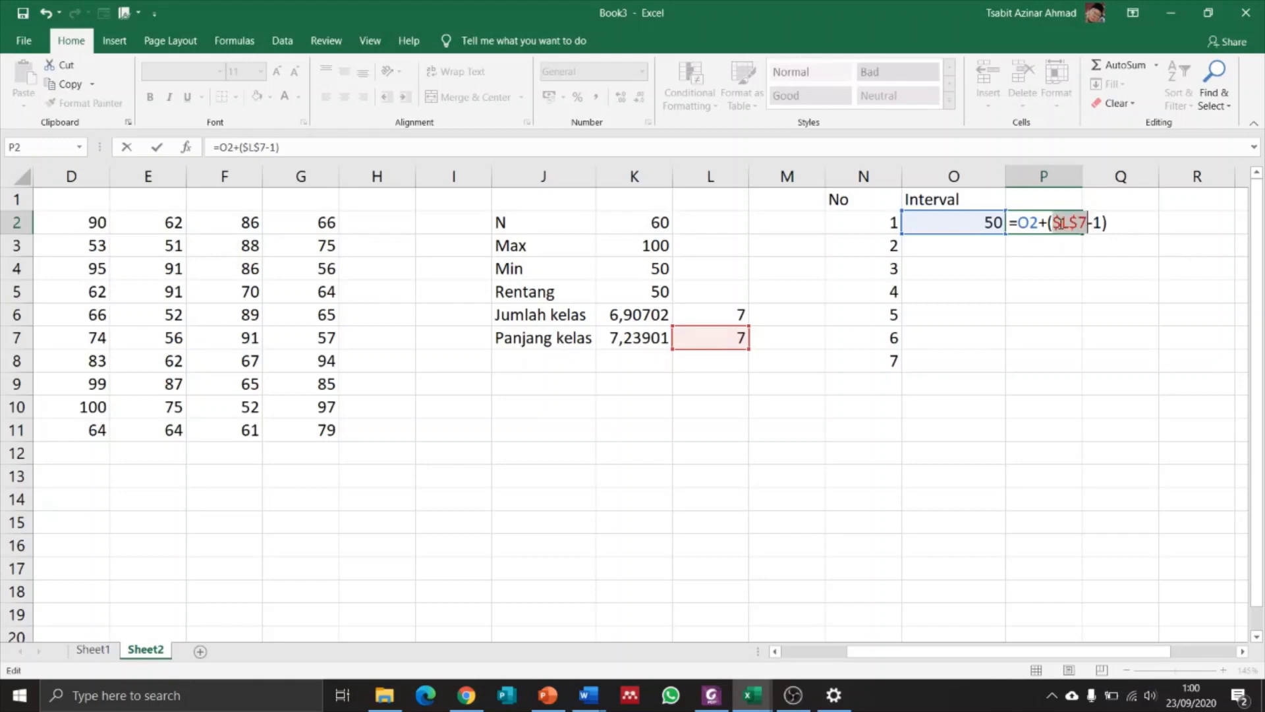
key("Return")
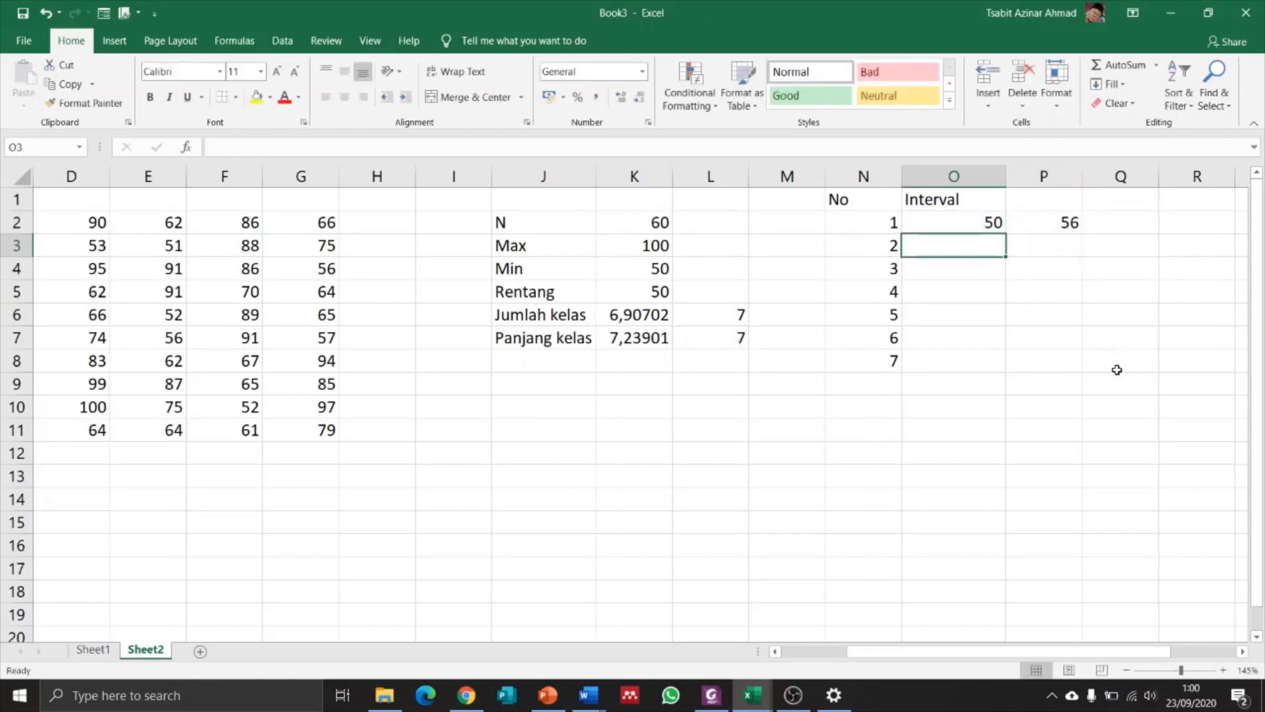
Step: Calculate the second class's lower limit in O3 from the previous upper limit with =P2+1
left_click(1071, 224)
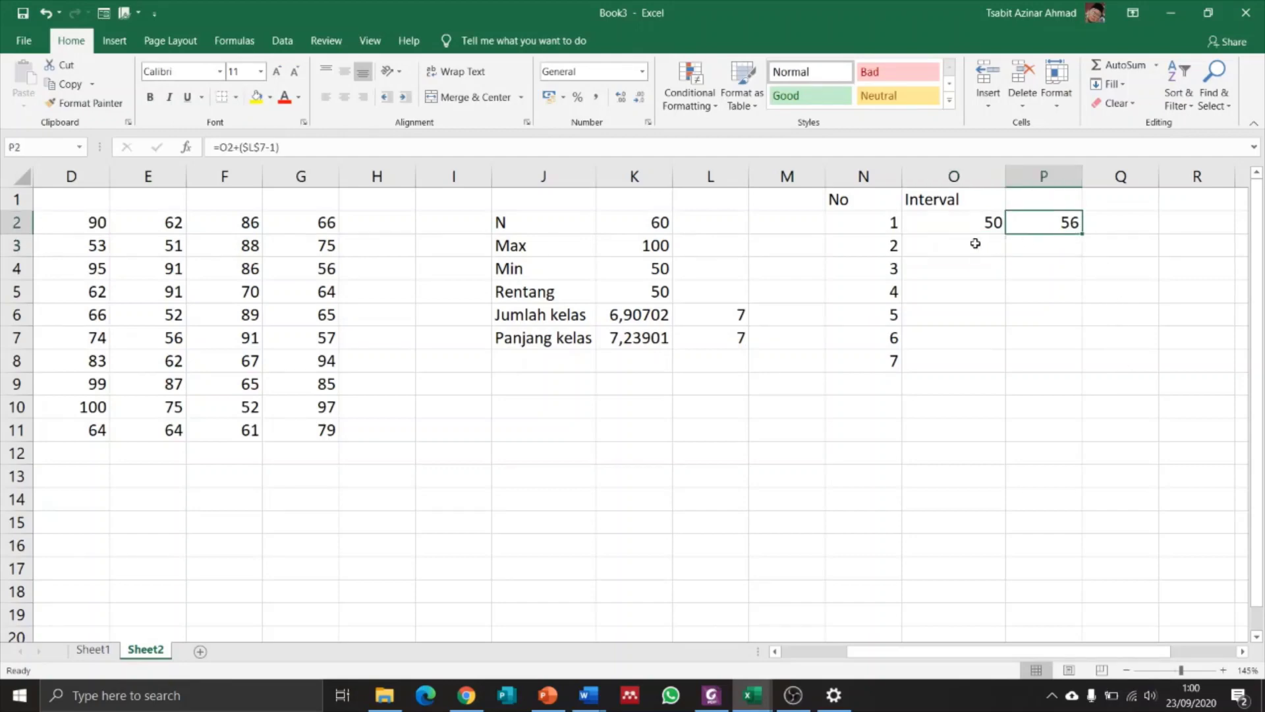
left_click(975, 243)
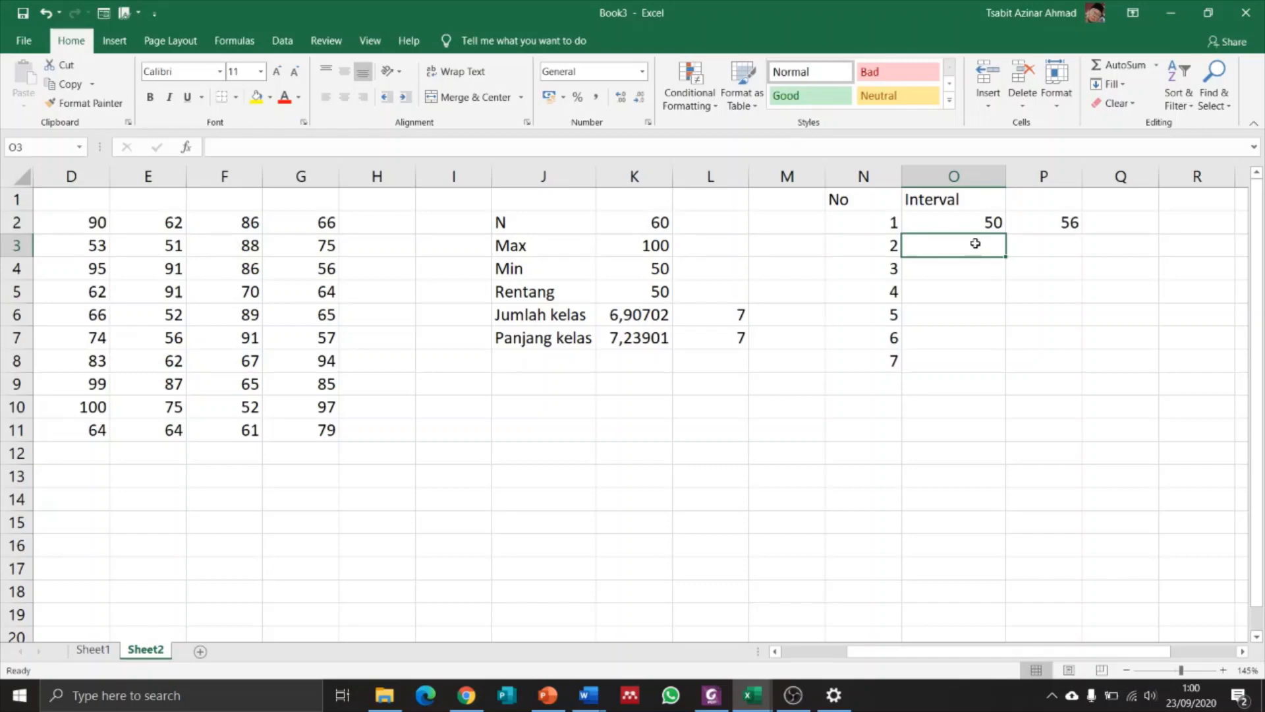
type("=")
left_click(1060, 219)
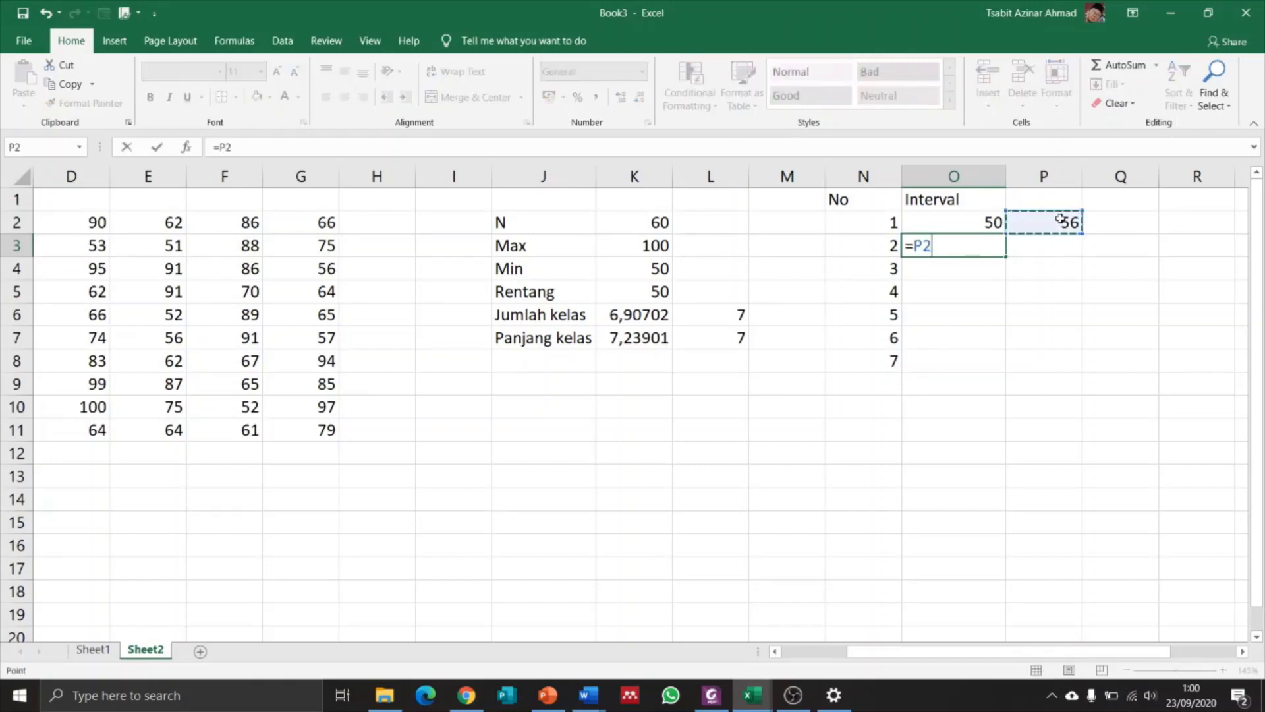
type("+1")
key("Return")
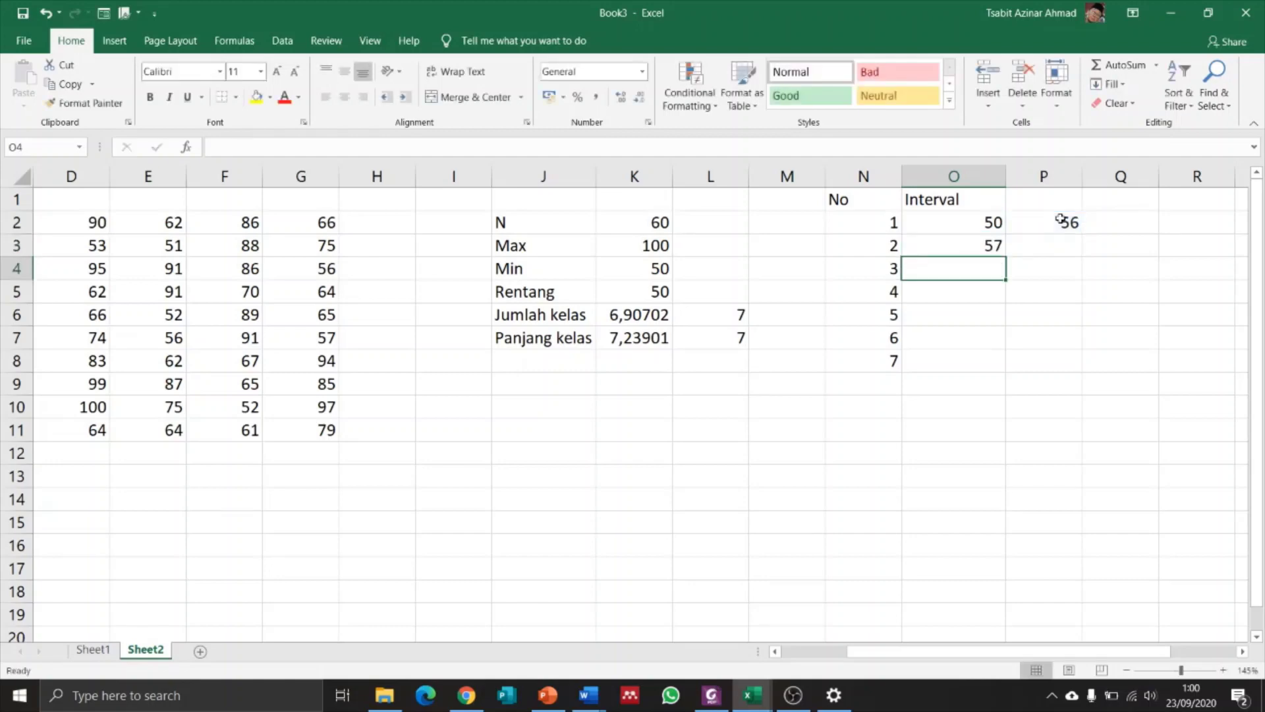
Step: Copy the upper limit formula from P2 down through P8
left_click(998, 247)
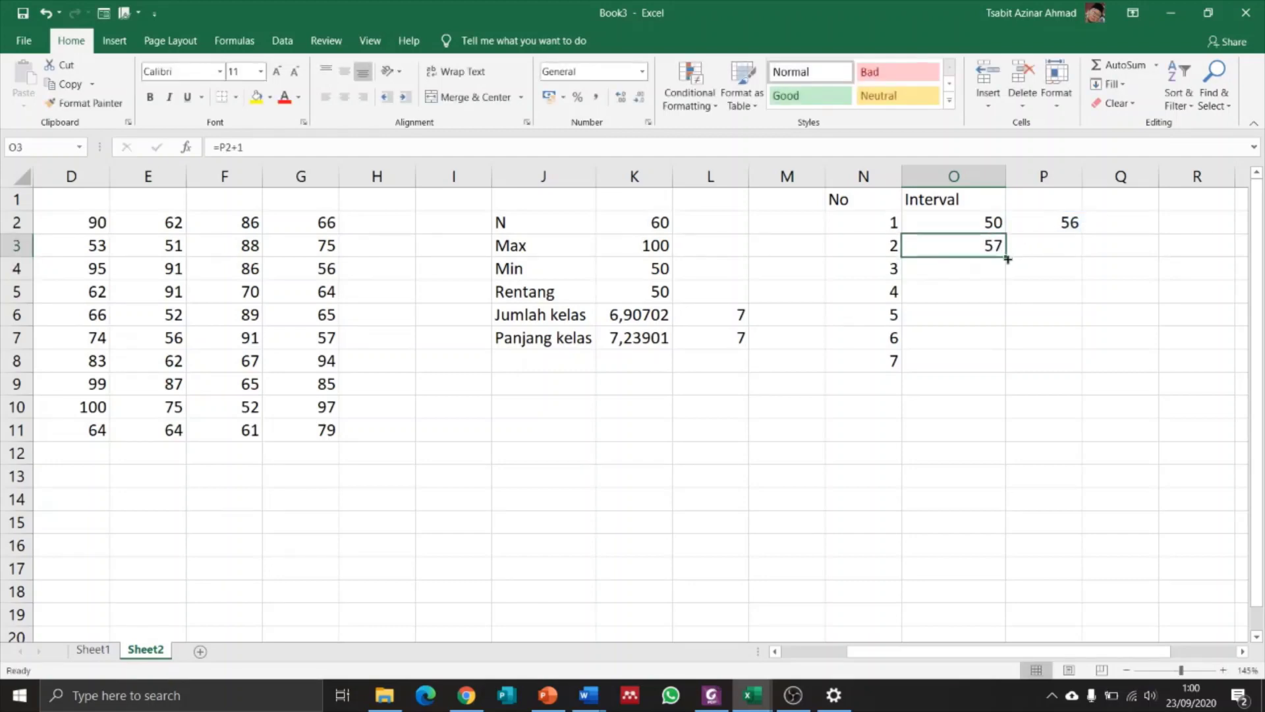
left_click(1062, 222)
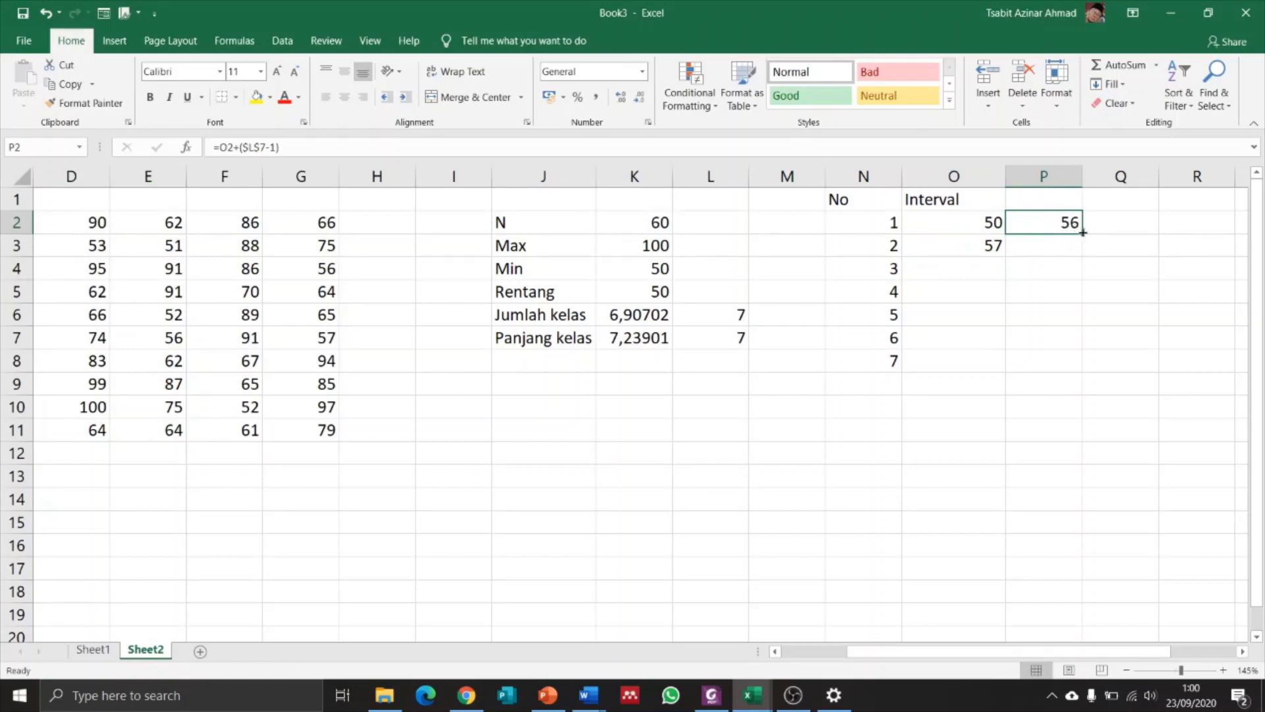
left_click_drag(1081, 236, 1080, 378)
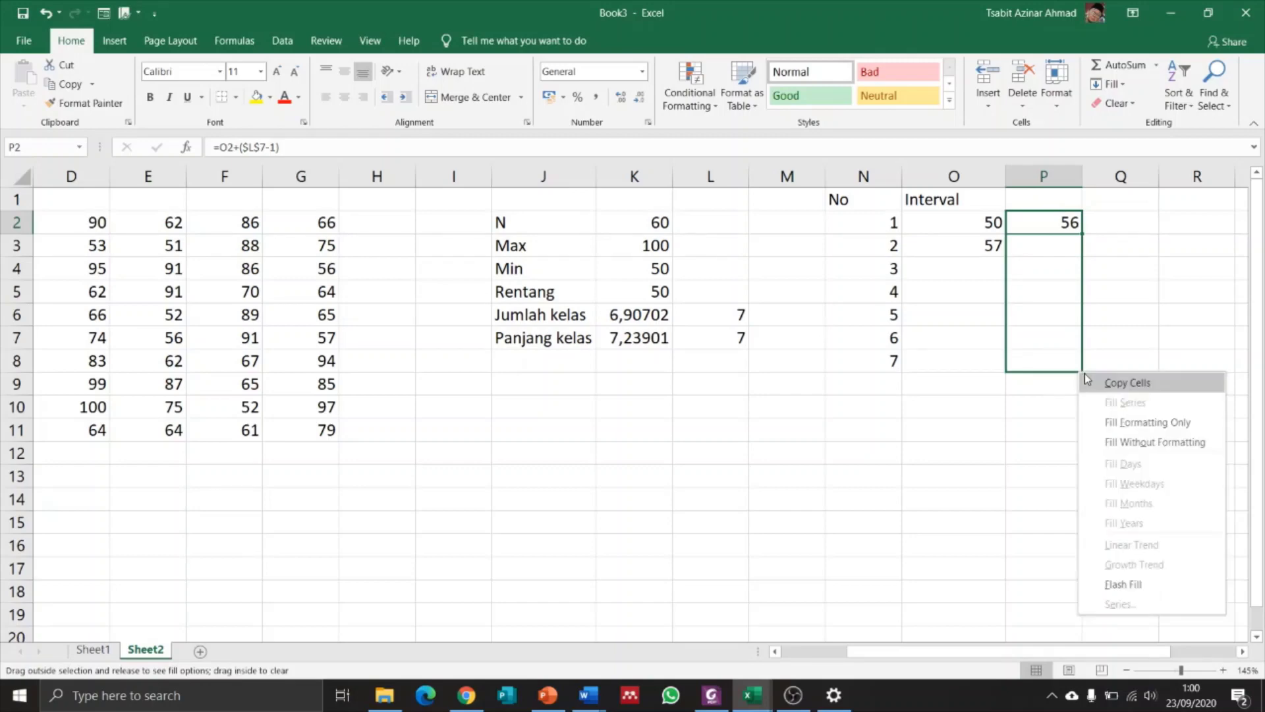
left_click(1098, 383)
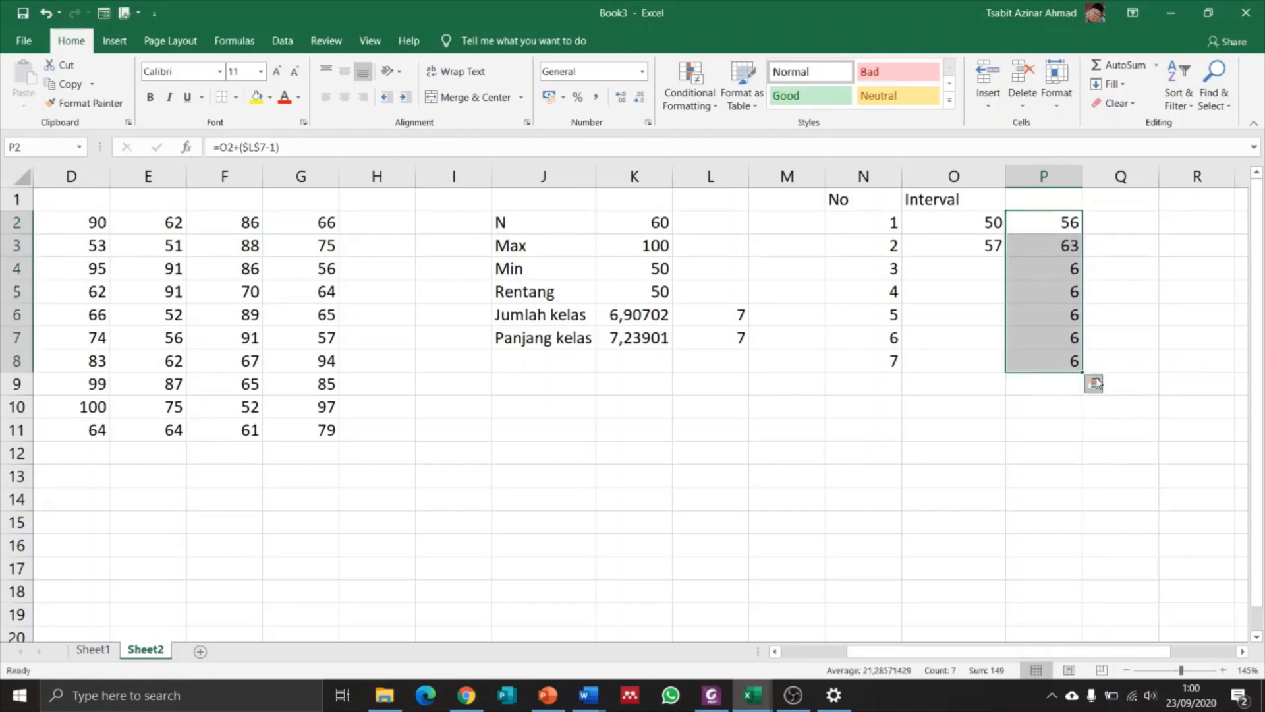
Step: Fill the lower limit formula from O3 down through O8
left_click(980, 247)
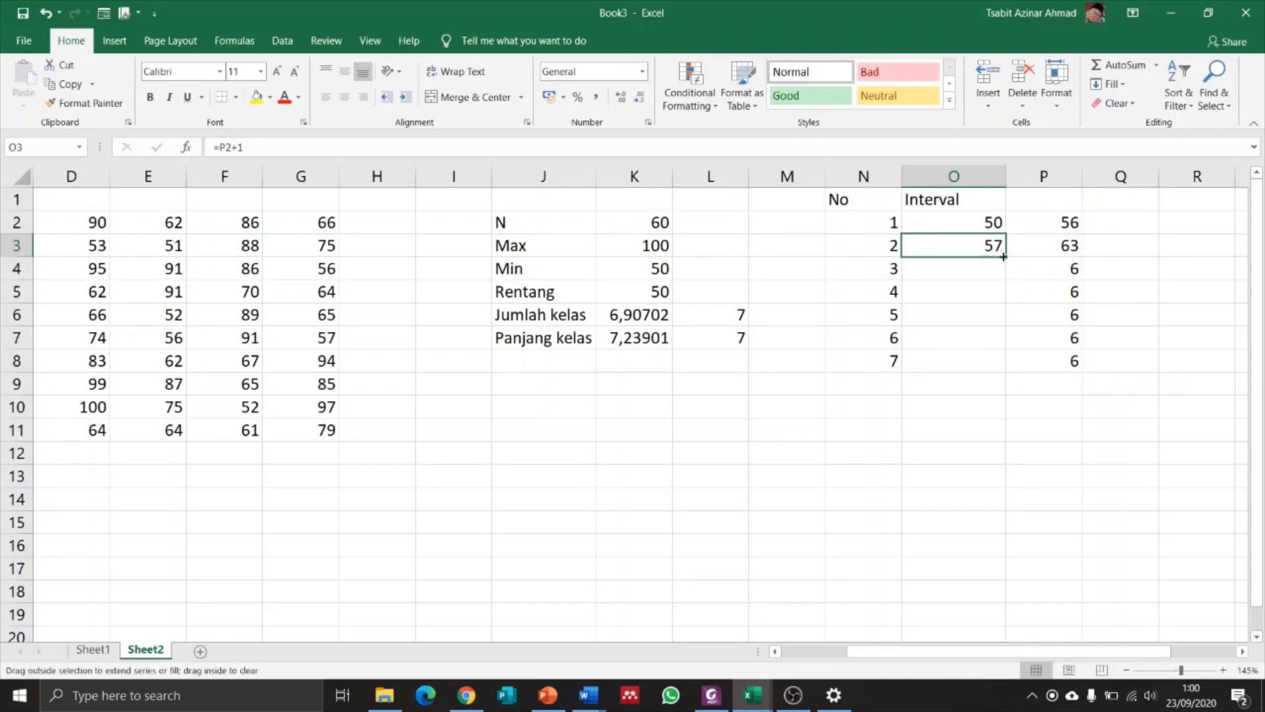
left_click_drag(1003, 257, 1001, 367)
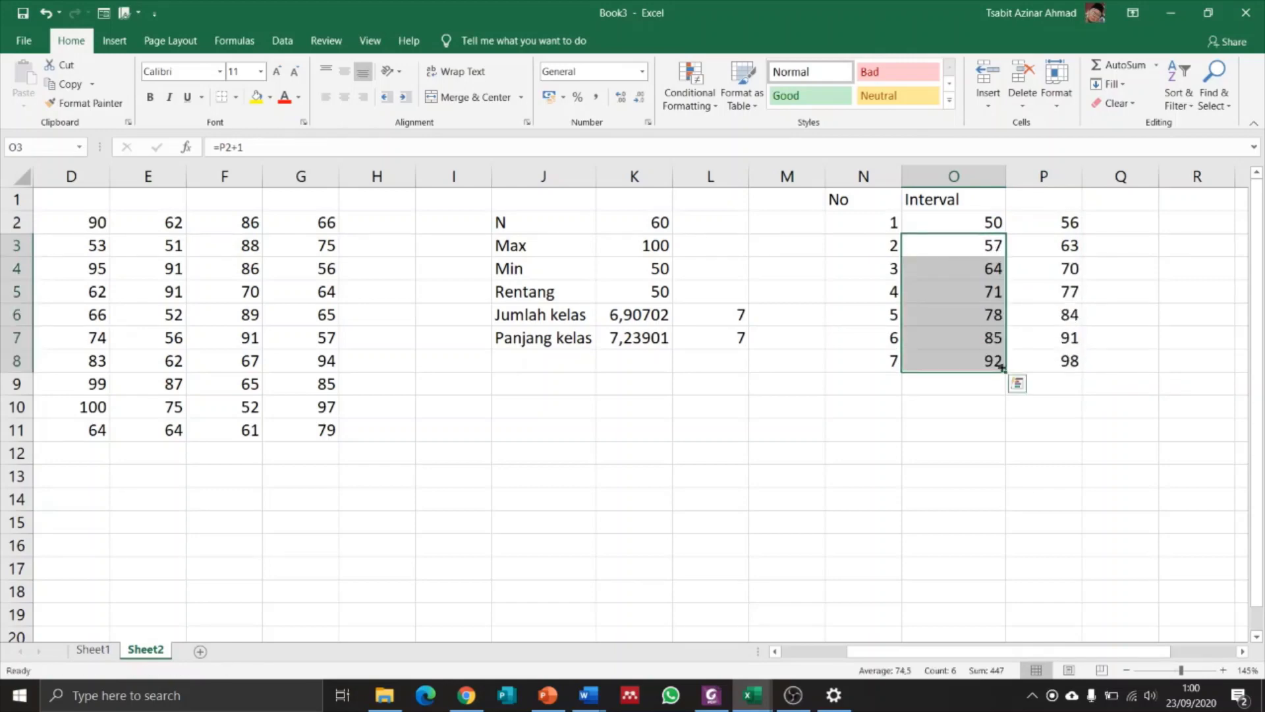
left_click(994, 403)
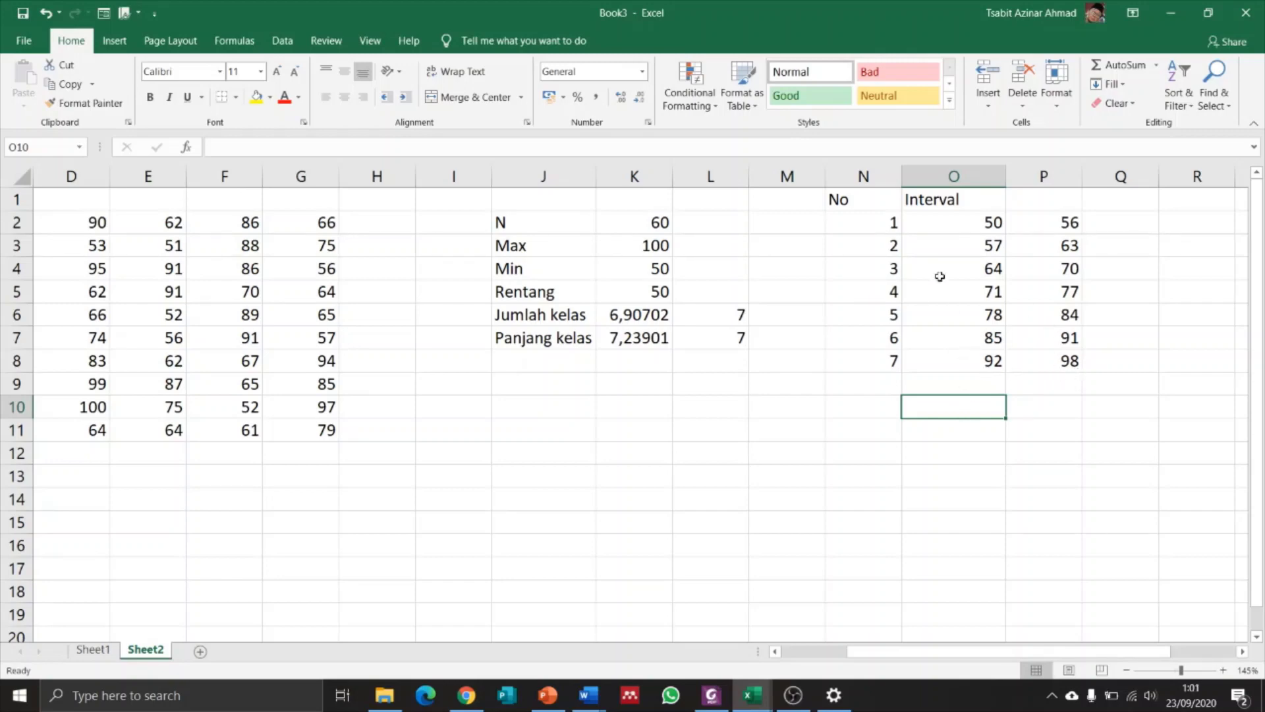
left_click(724, 337)
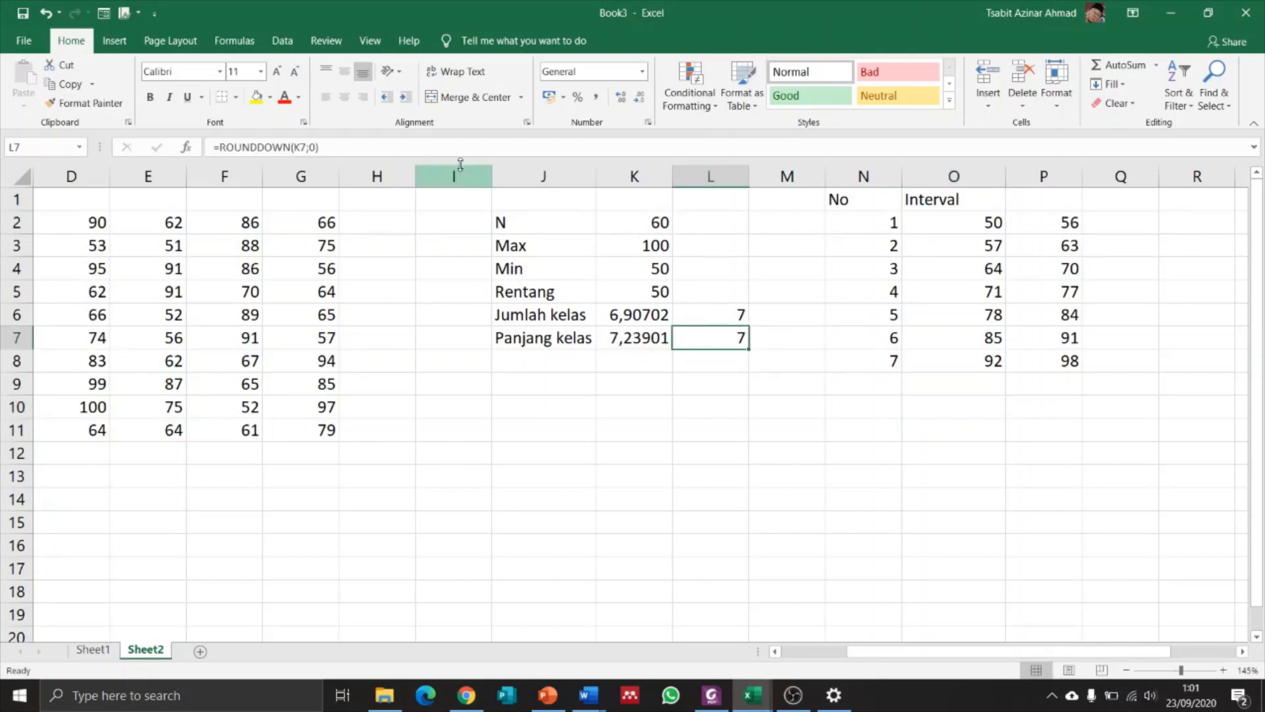
left_click(427, 147)
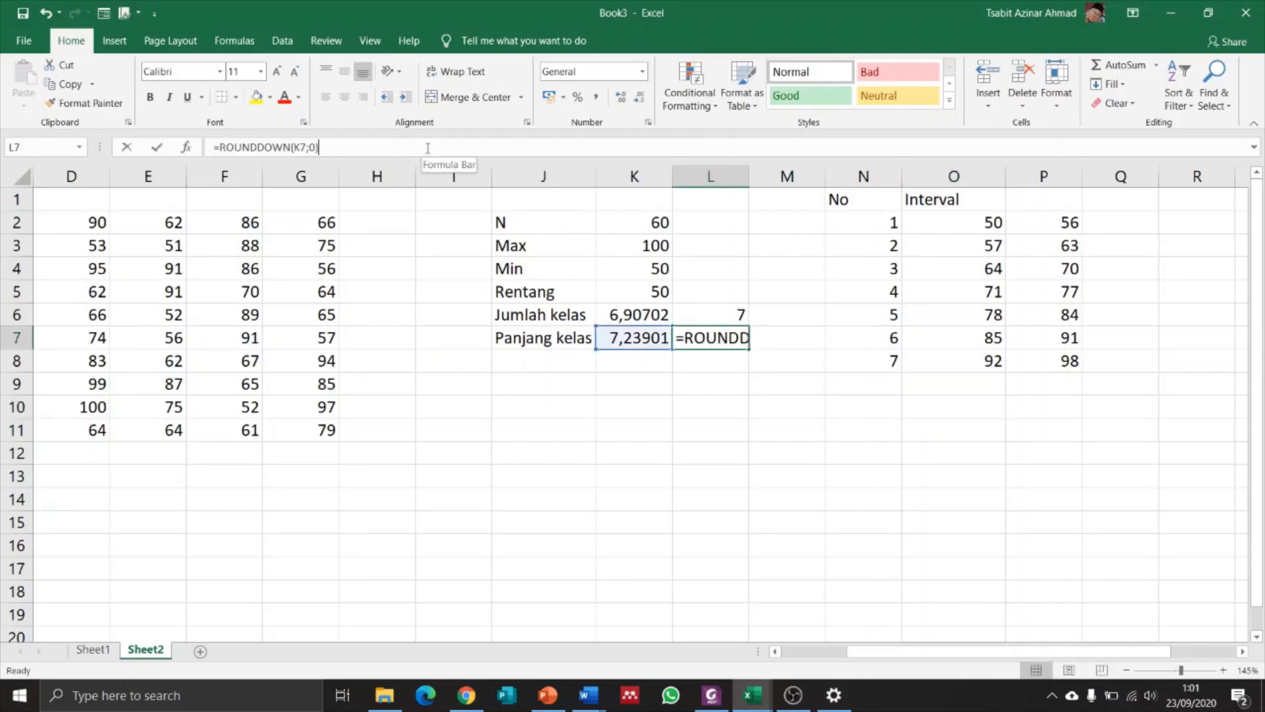
left_click(744, 391)
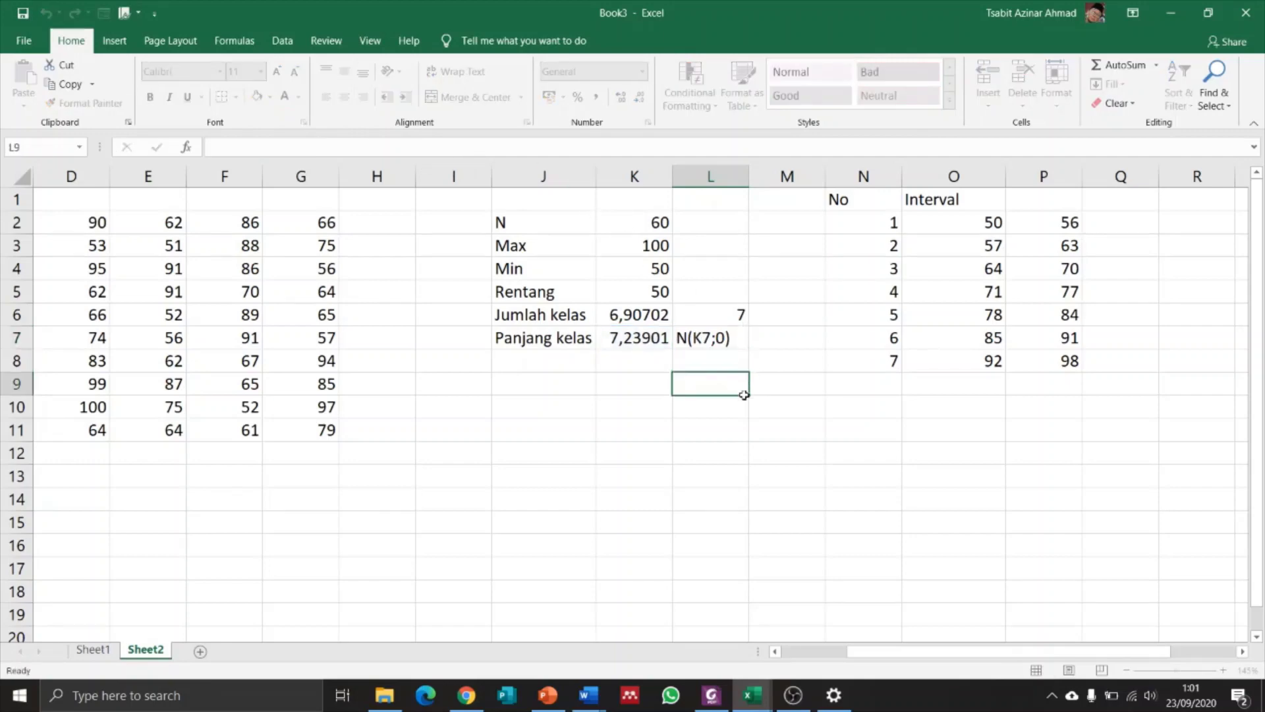
Step: Recalculate the rounded class width in L7 by rounding K7 up to zero decimals with =ROUNDUP(K7;0)
left_click(720, 339)
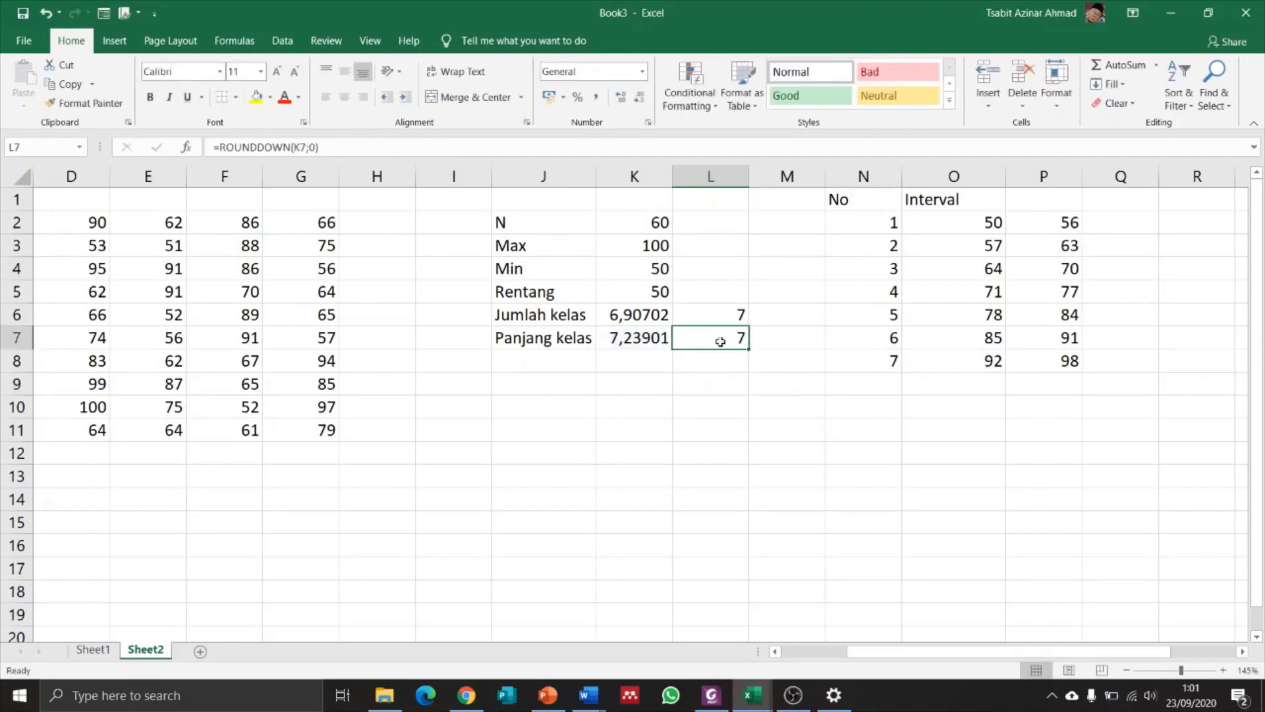
type("=rou")
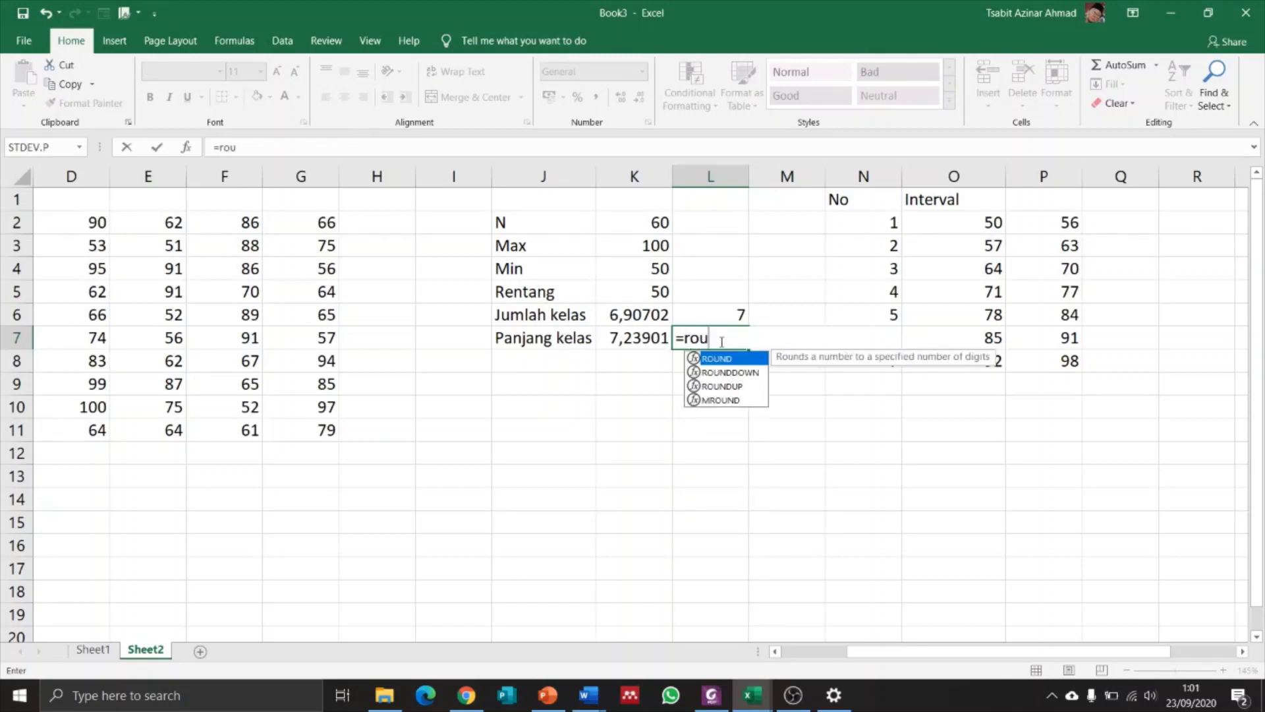
type("nd")
double_click(720, 385)
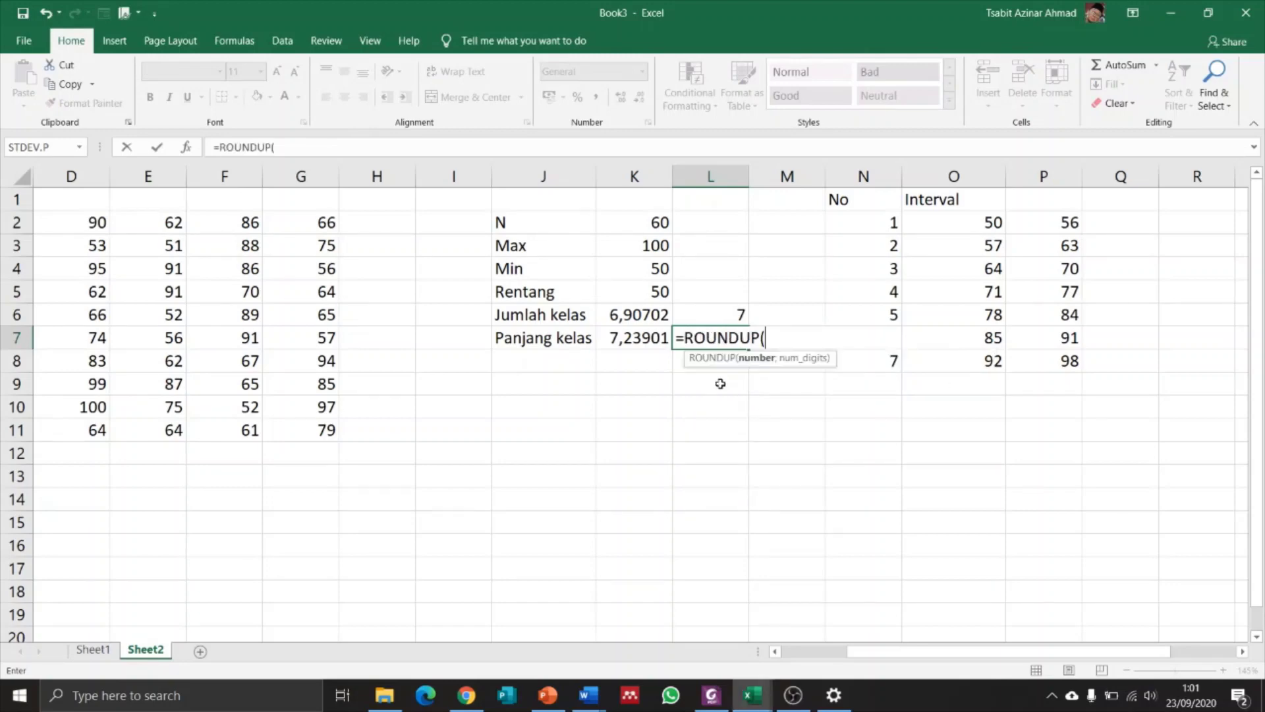
left_click(642, 337)
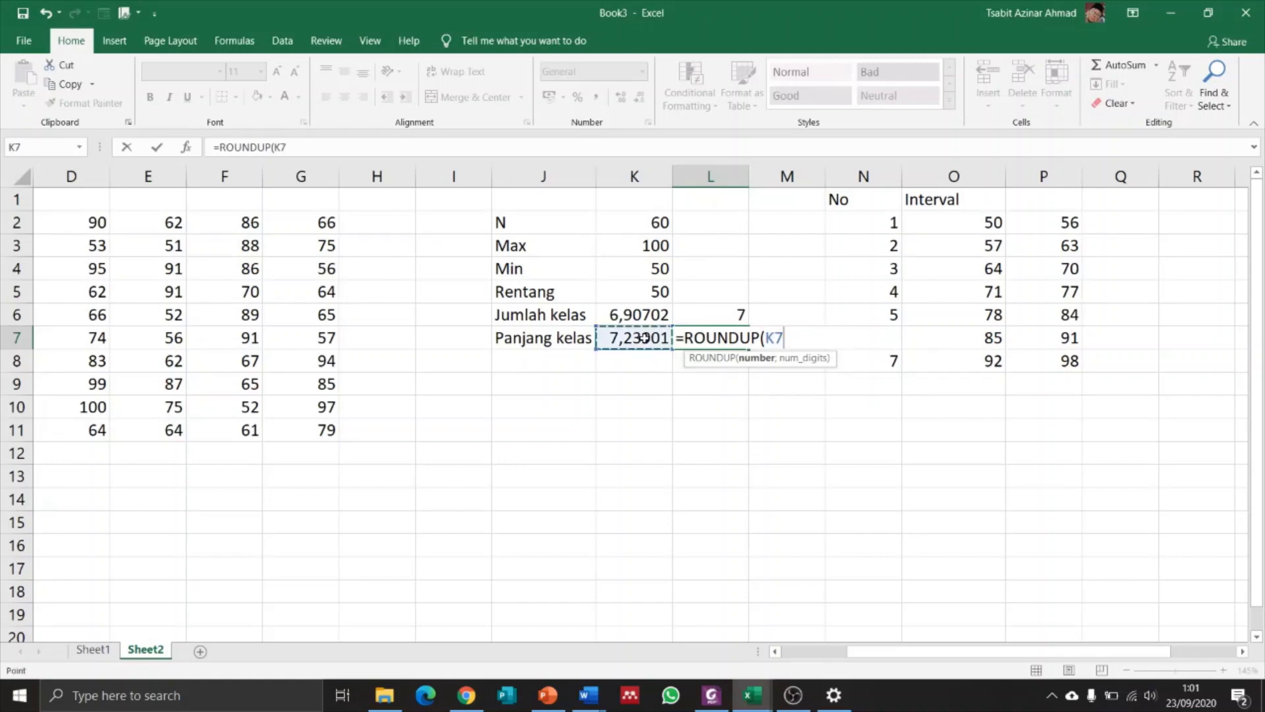
type(";0)")
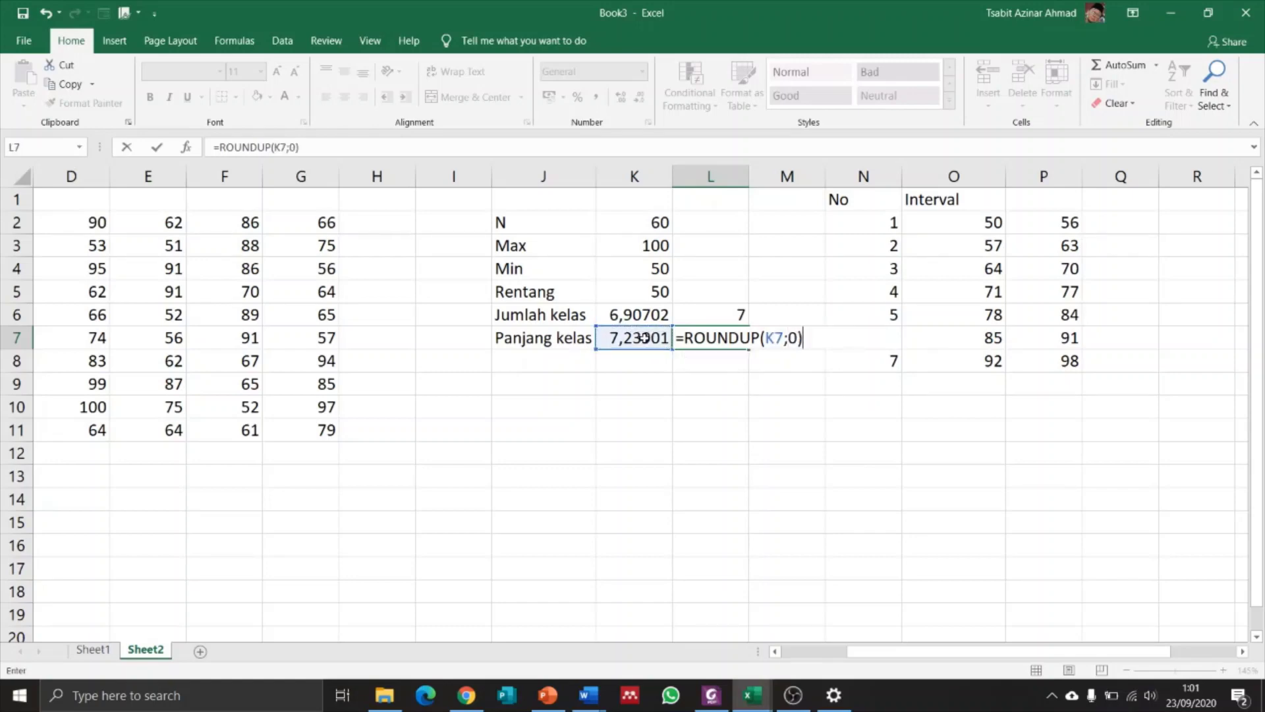
key("Return")
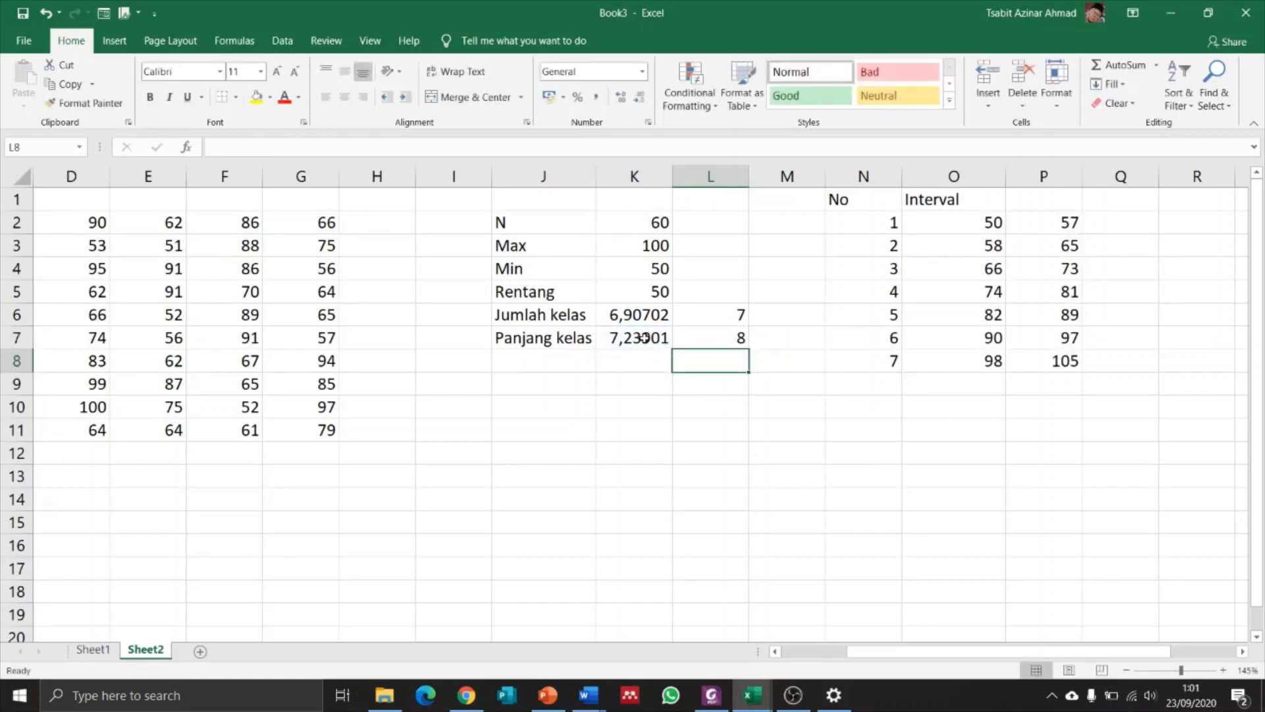
left_click(722, 436)
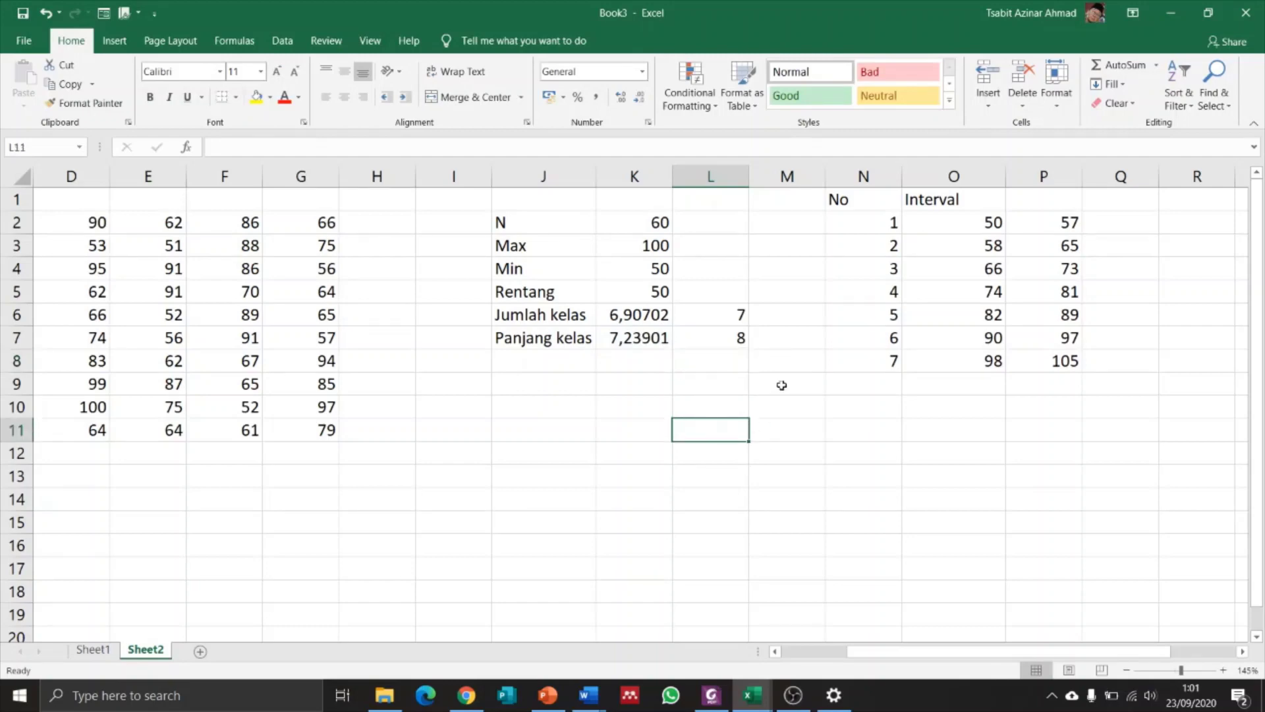
Step: Examine the recalculated lower and upper class limits in O2:P8 against the source data
left_click(991, 222)
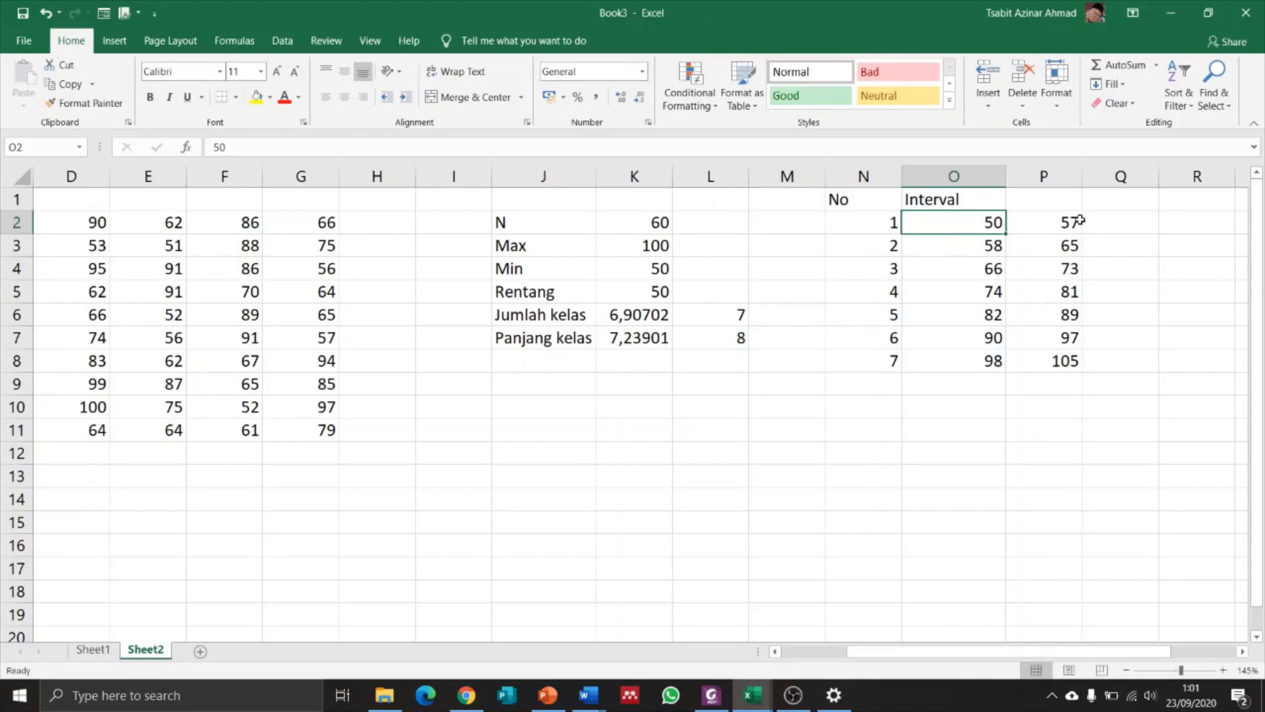
left_click(1069, 222)
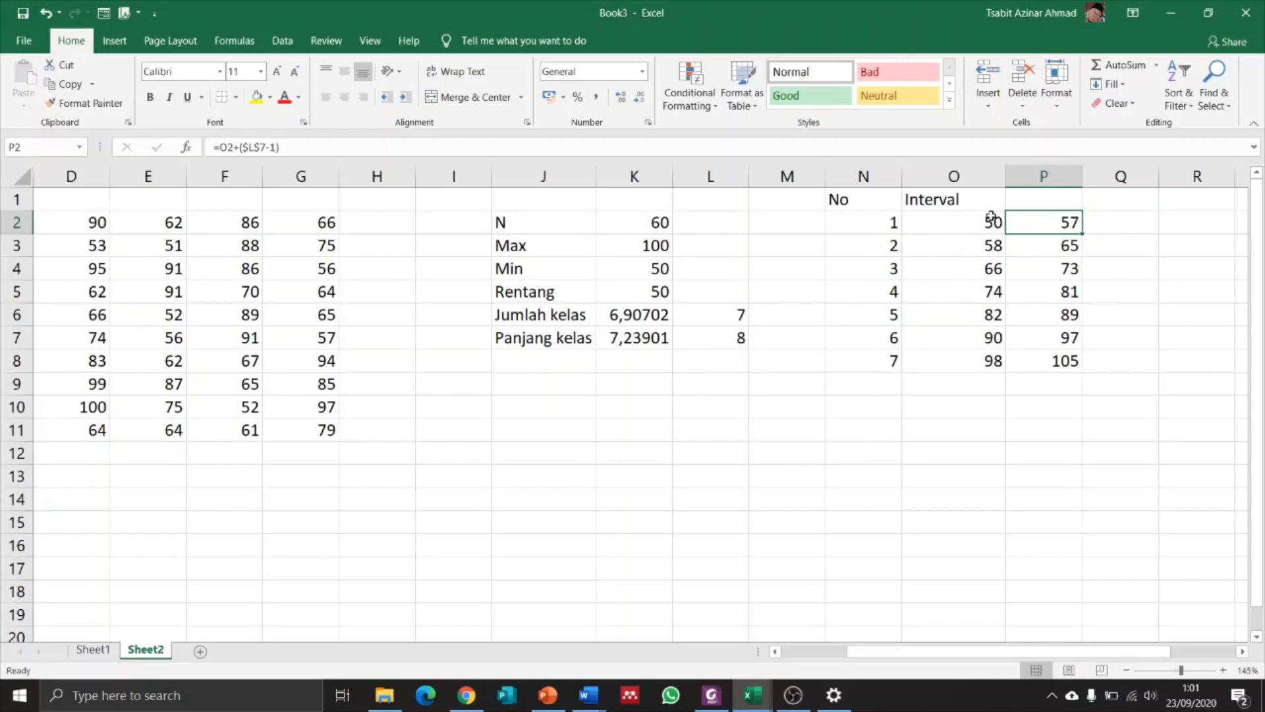
left_click(973, 222)
left_click_drag(973, 223, 1032, 360)
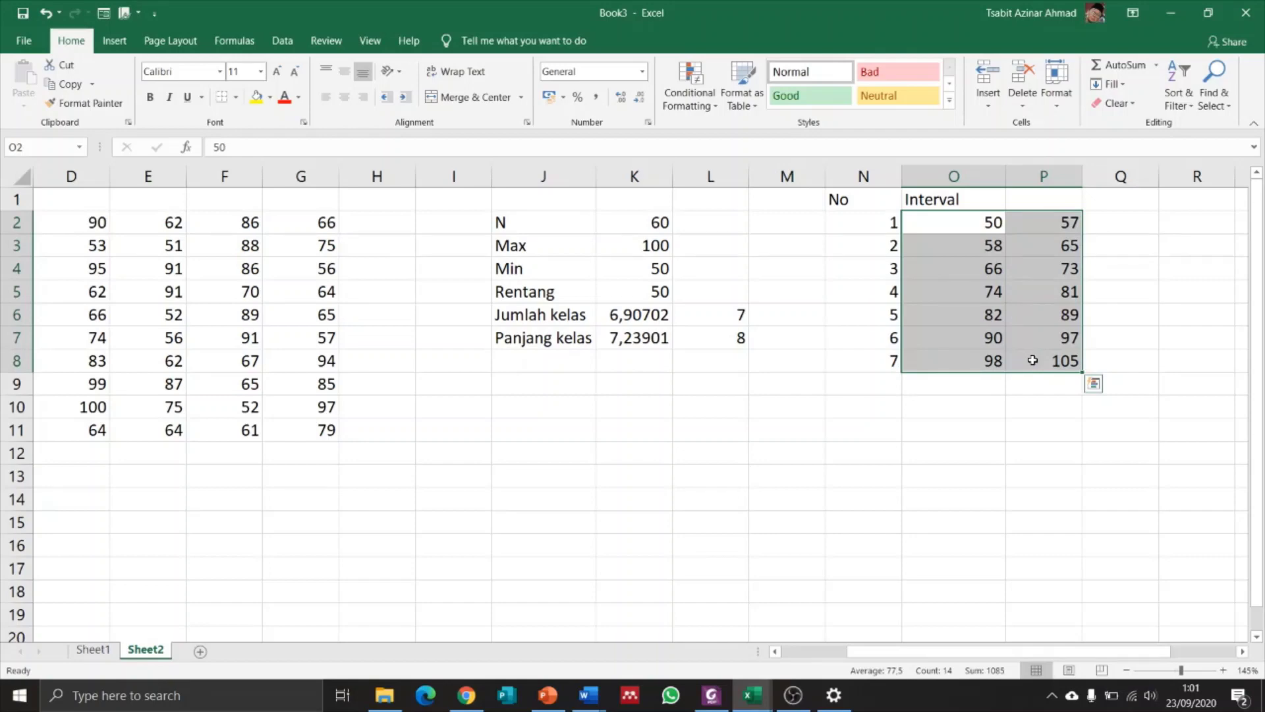
scroll(452, 387, "left", 3)
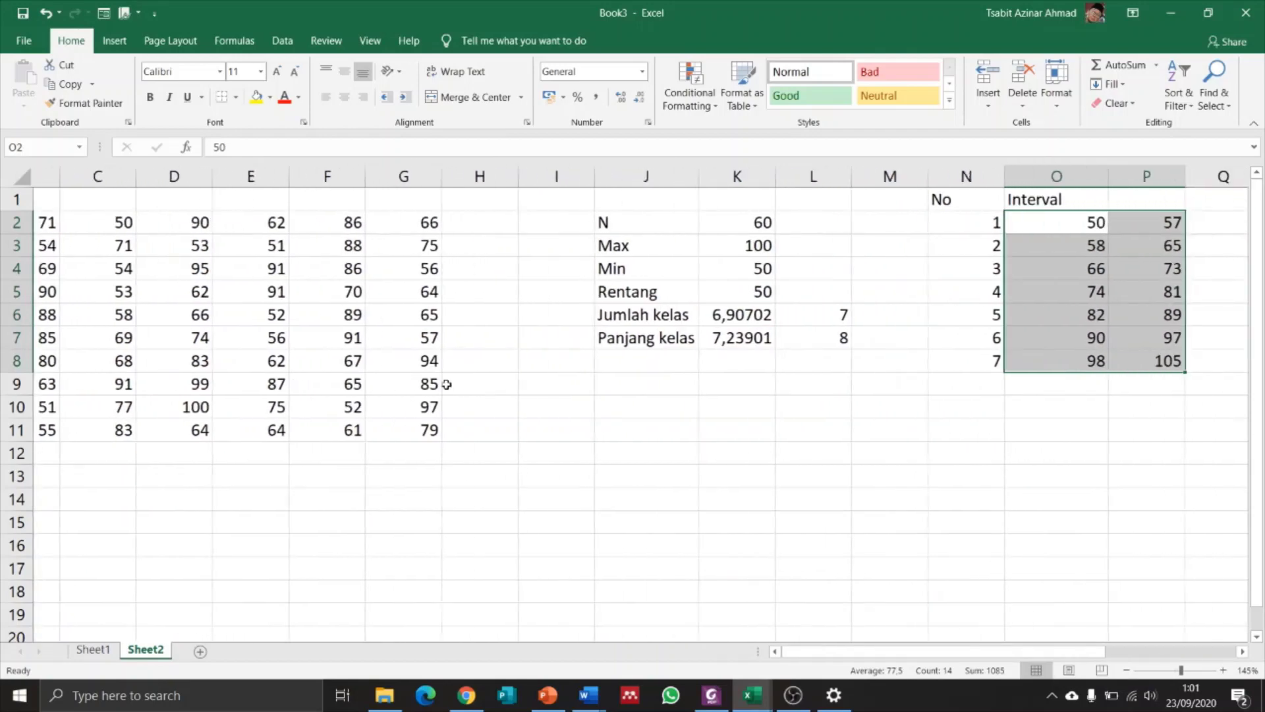
scroll(447, 384, "right", 5)
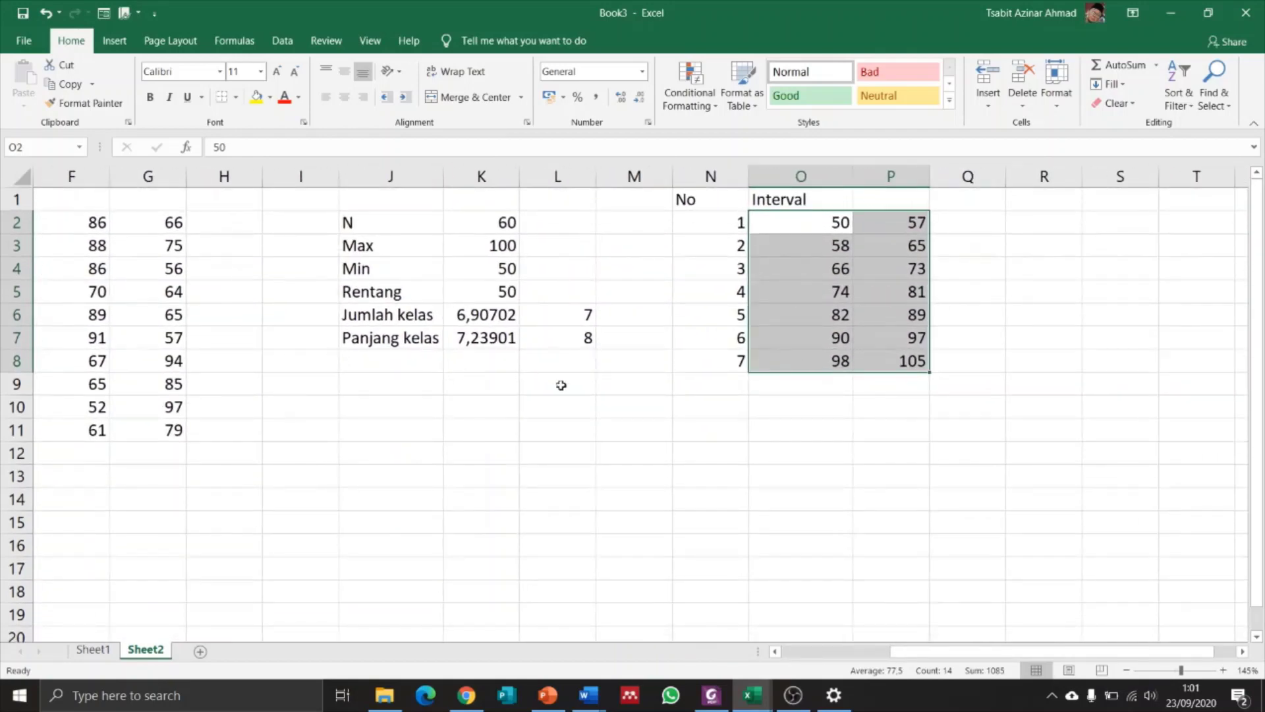
Step: Enter the header Interval in Q1, next to the class limit columns
left_click(964, 200)
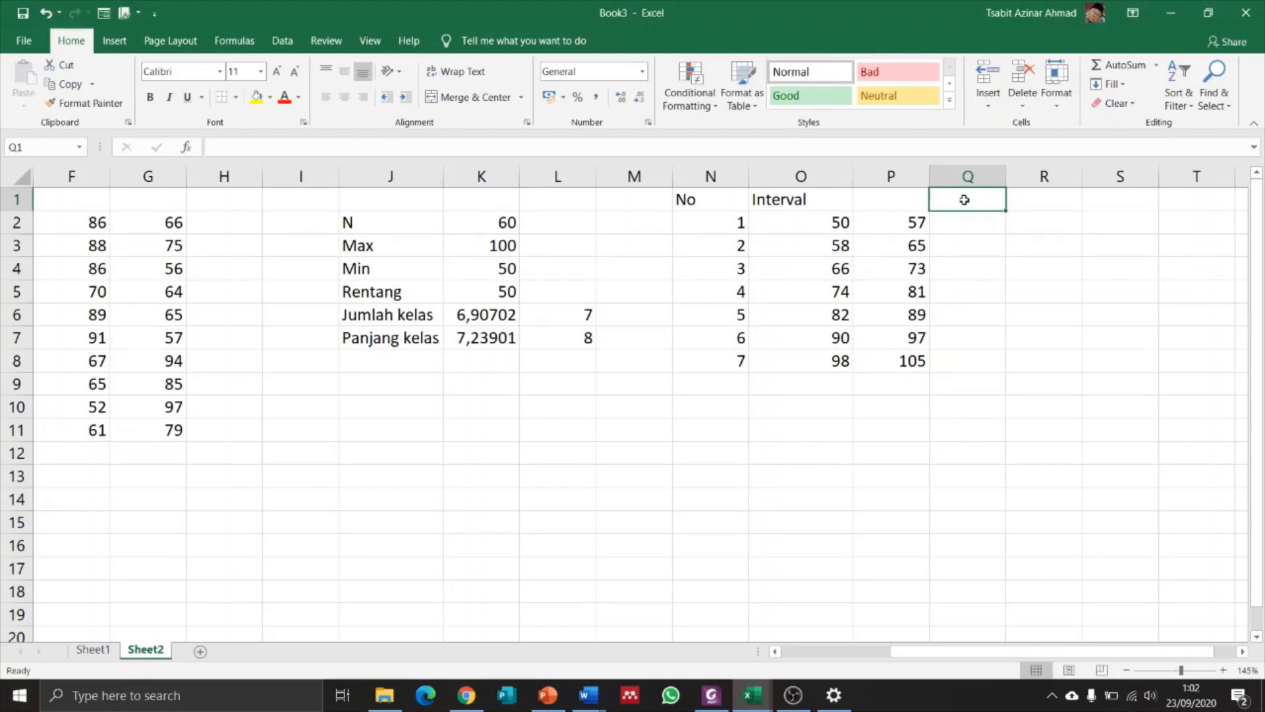
type("Inter")
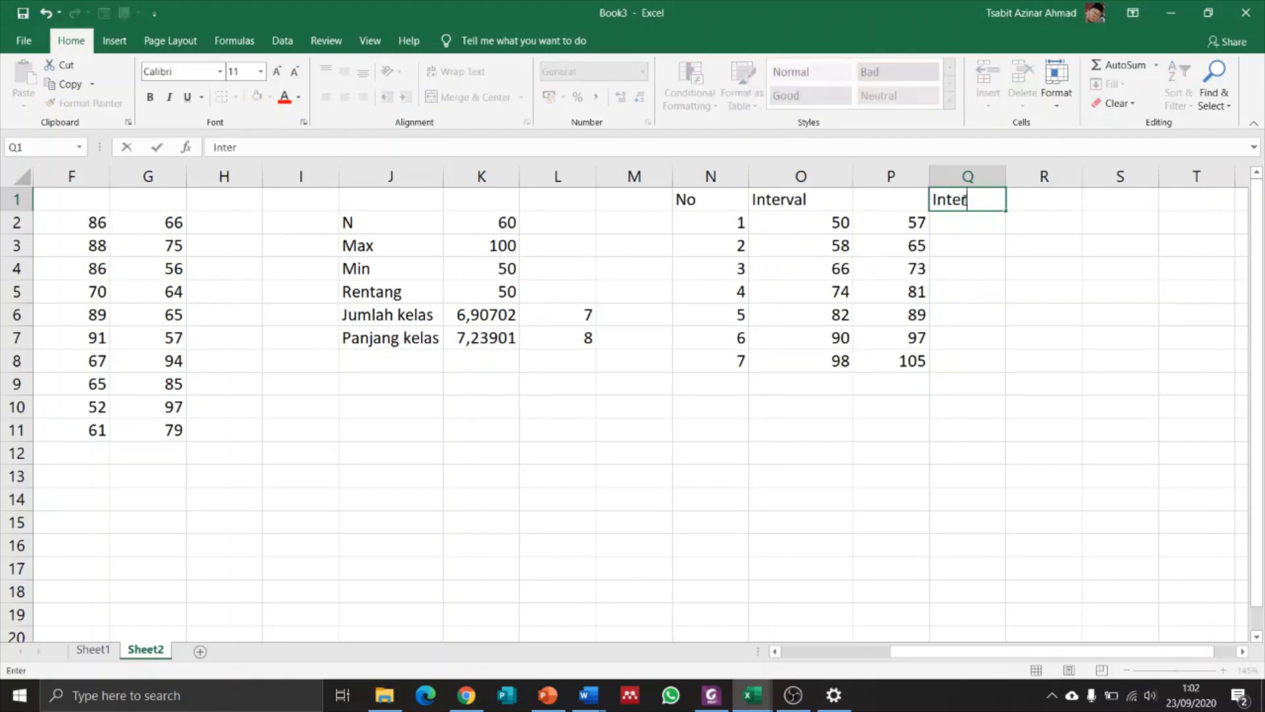
type("val")
key("Return")
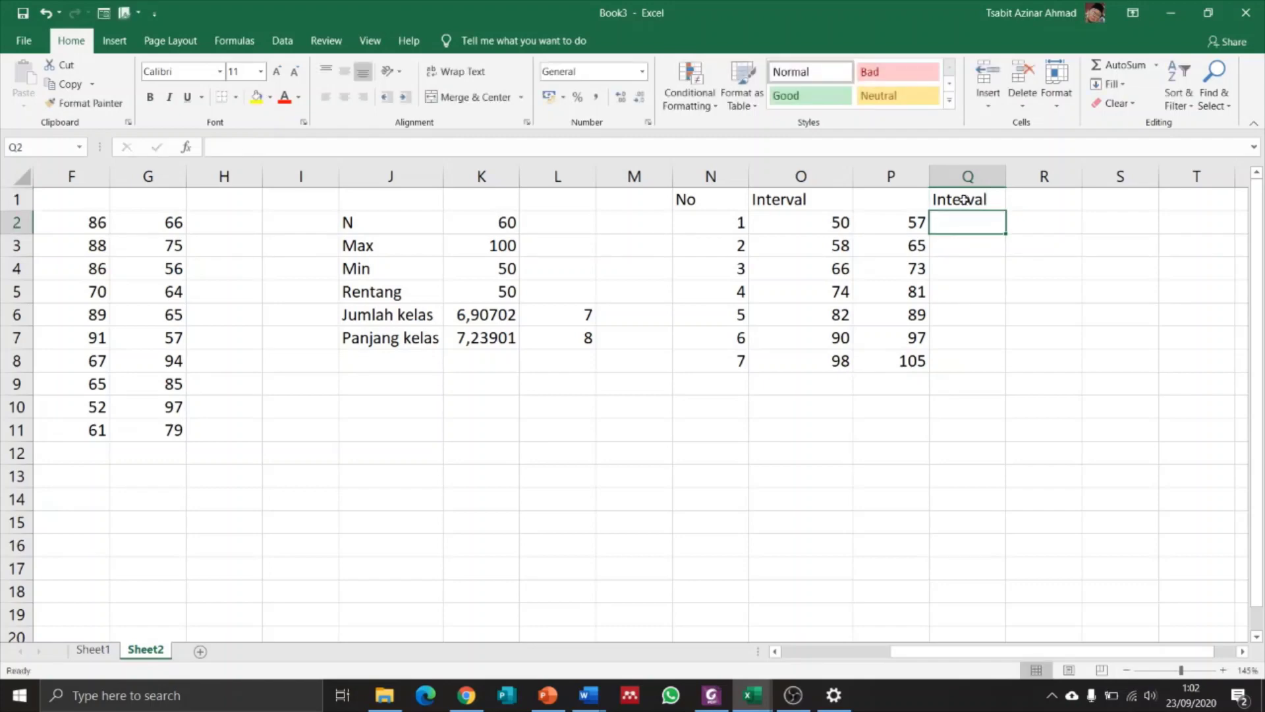
Step: Join the first class's lower and upper limits with a hyphen in Q2 using =CONCATENATE(O2;"-";P2)
type("=con")
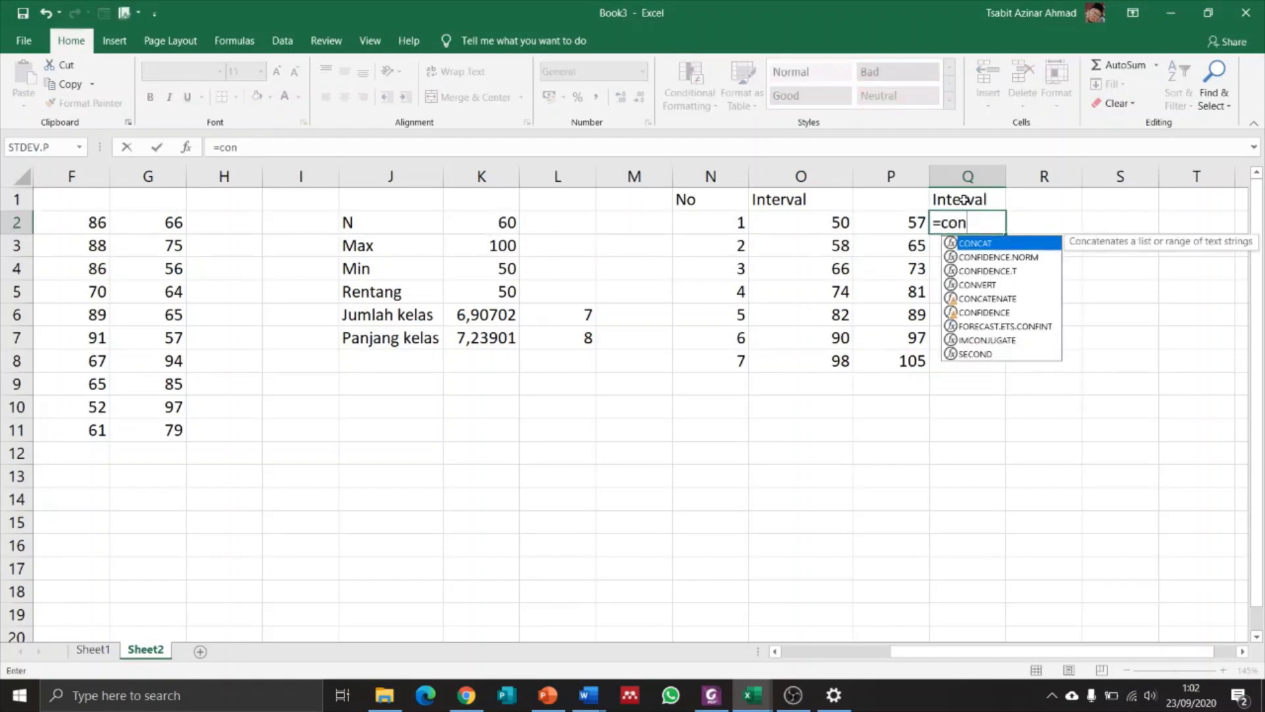
double_click(1012, 300)
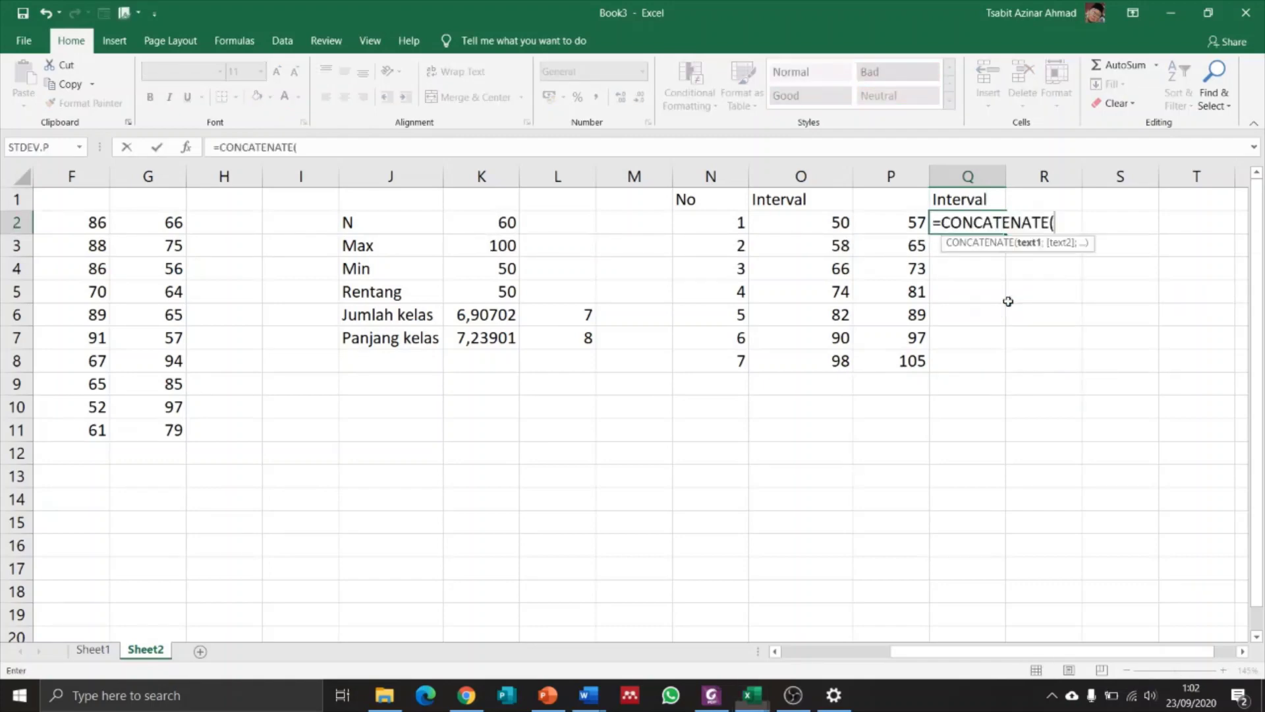
left_click(835, 223)
type(";")
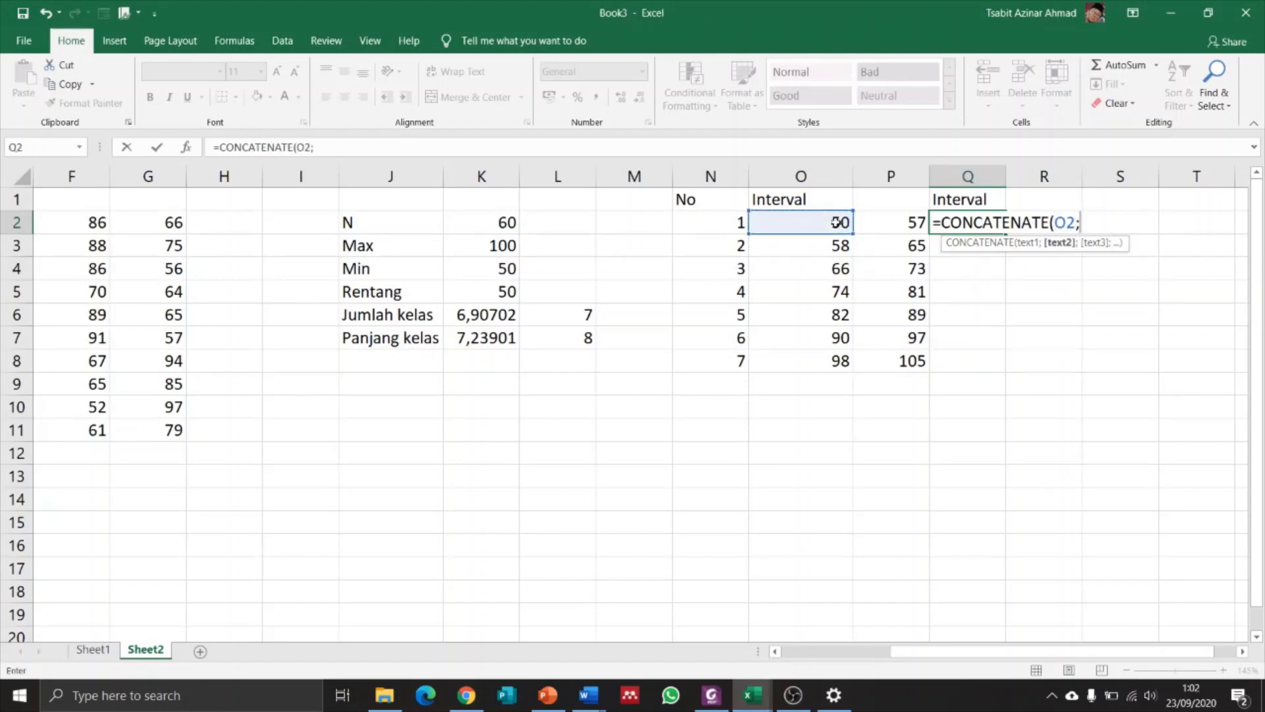
type("\"-\";")
left_click(911, 226)
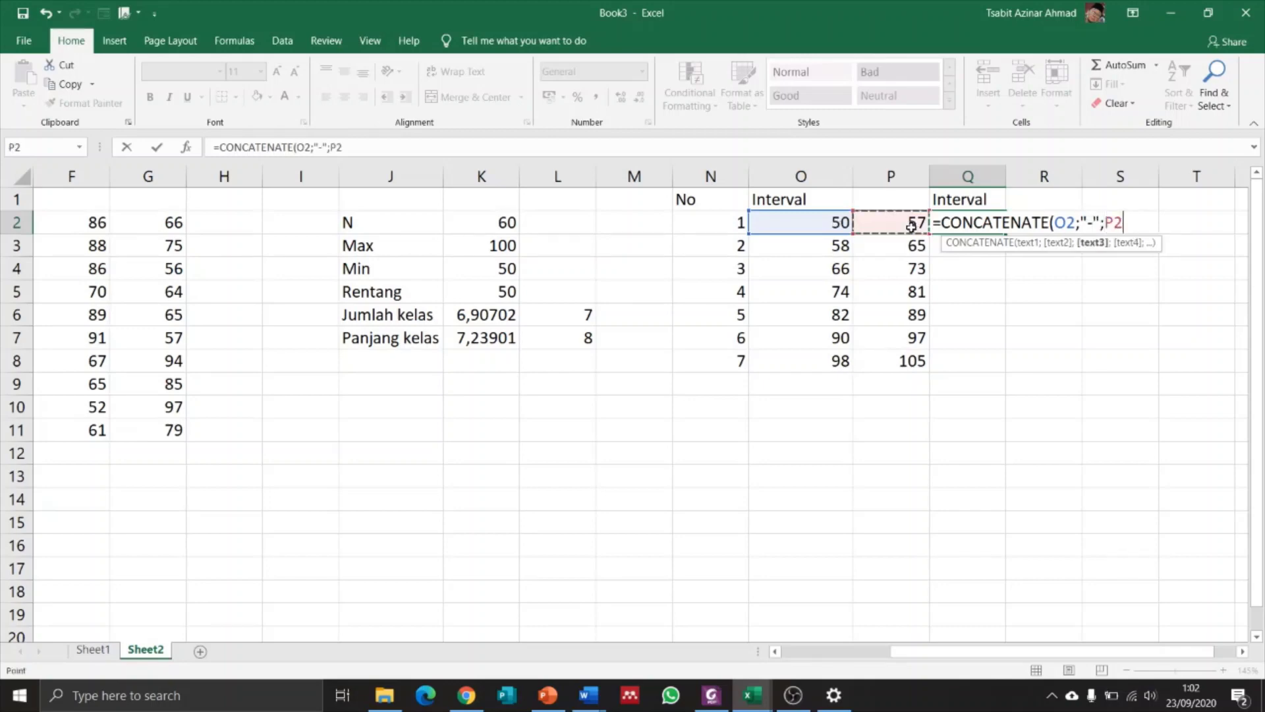
type(")")
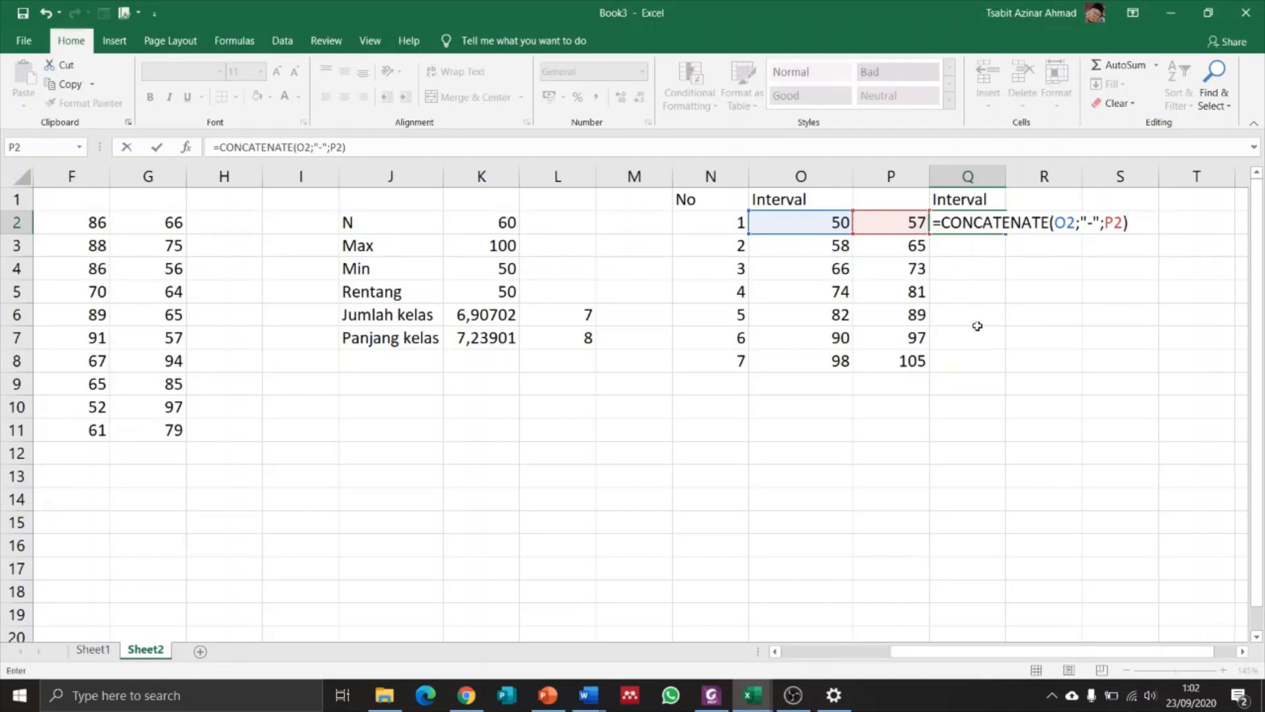
key("Return")
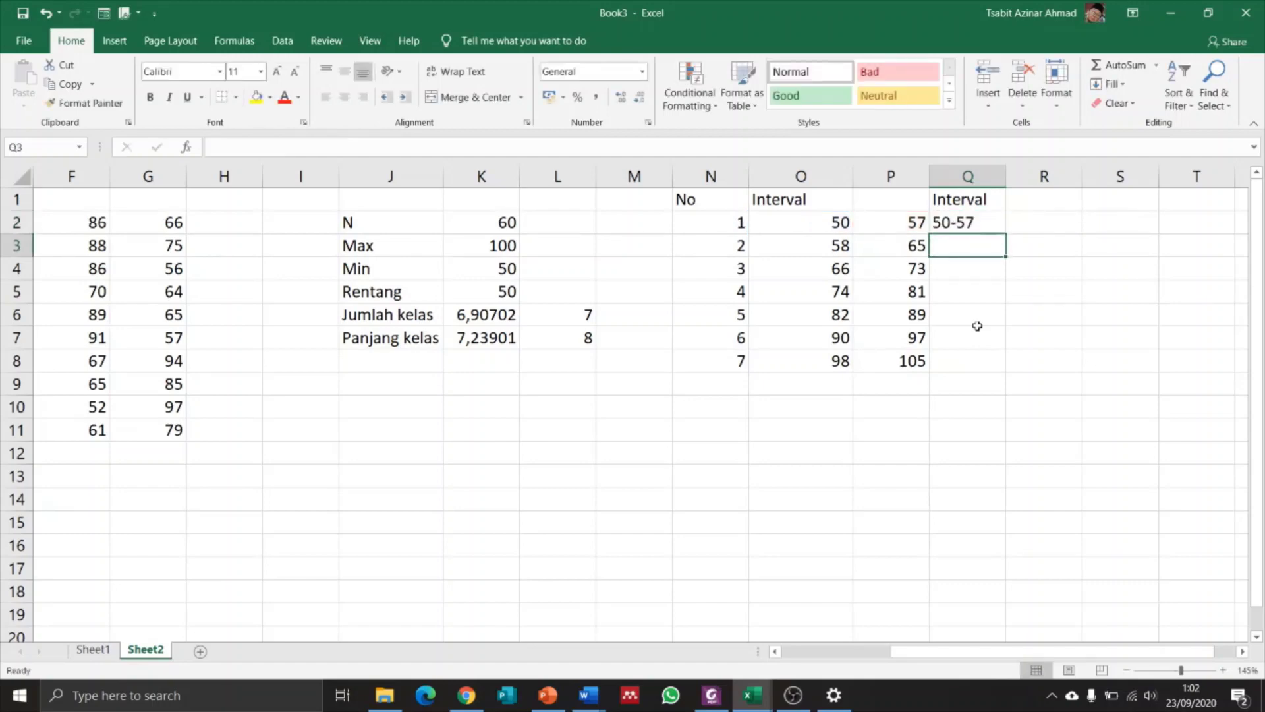
Step: Copy the interval label formula from Q2 down through Q8
left_click(967, 222)
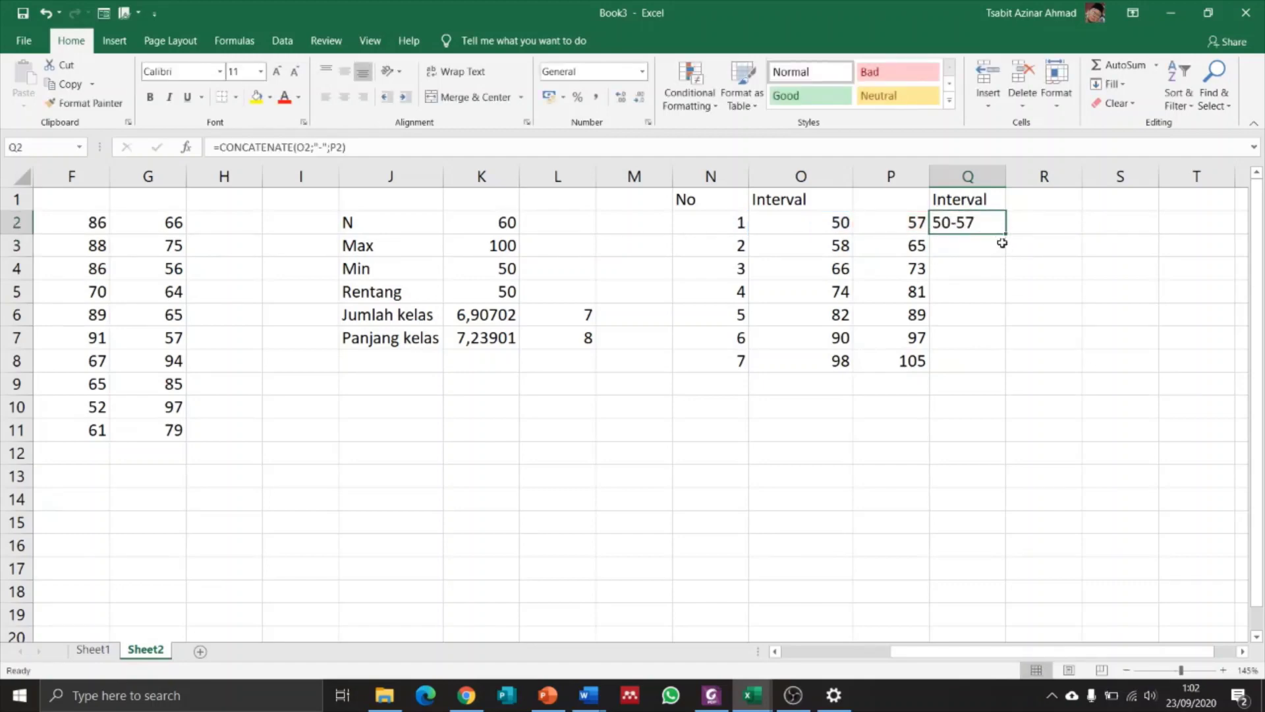
left_click_drag(1007, 235, 1004, 386)
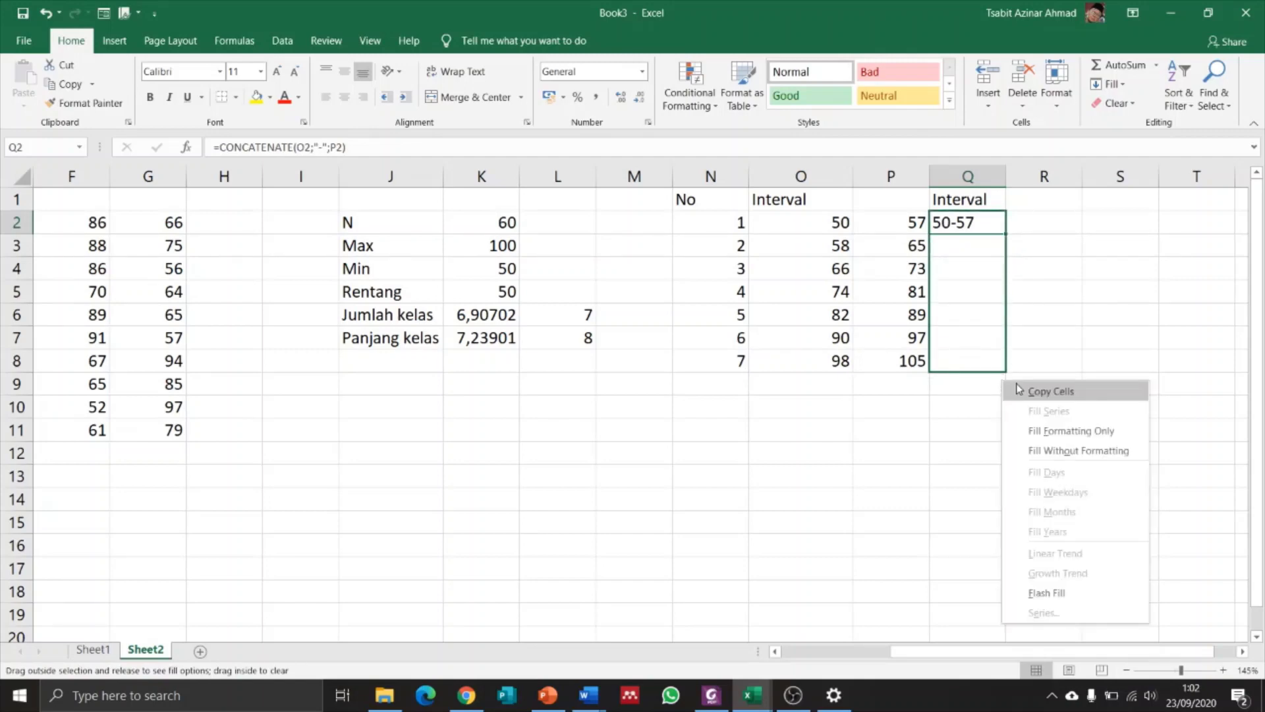
left_click(1018, 390)
left_click(1046, 318)
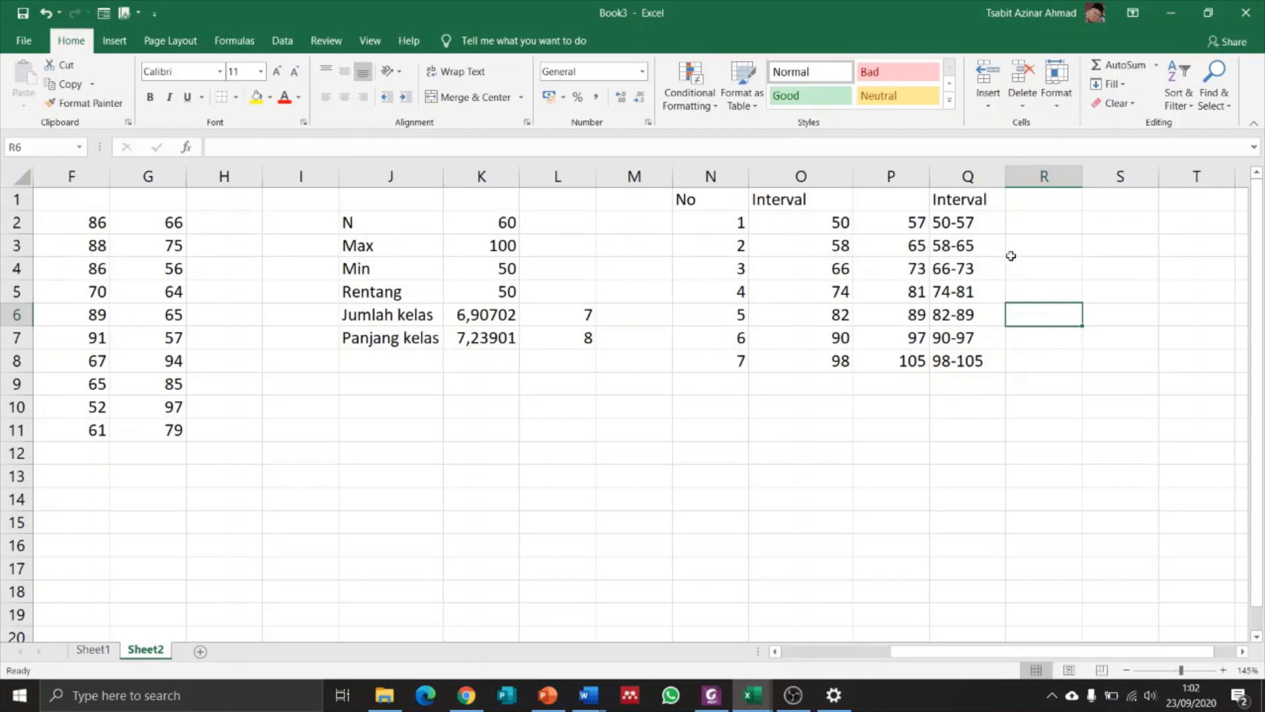
Step: Enter the header Frekuensi in R1, beside the interval labels
left_click(1050, 199)
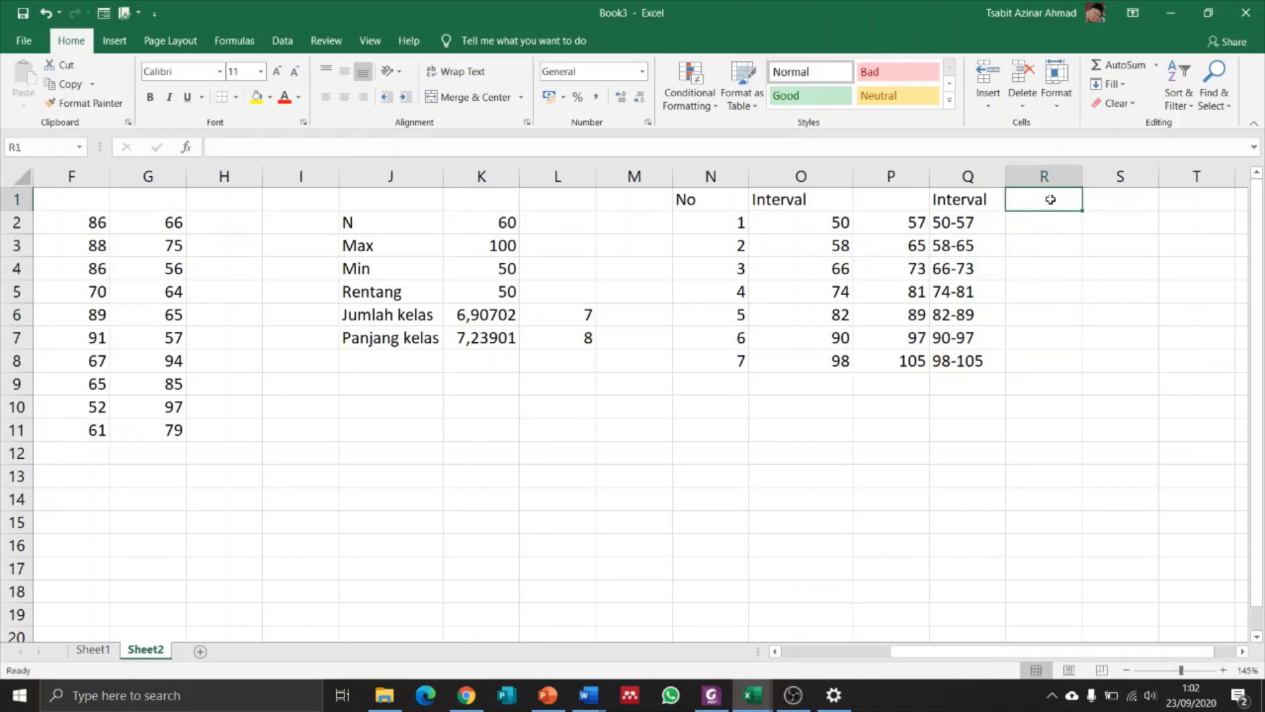
type("Frekuensi")
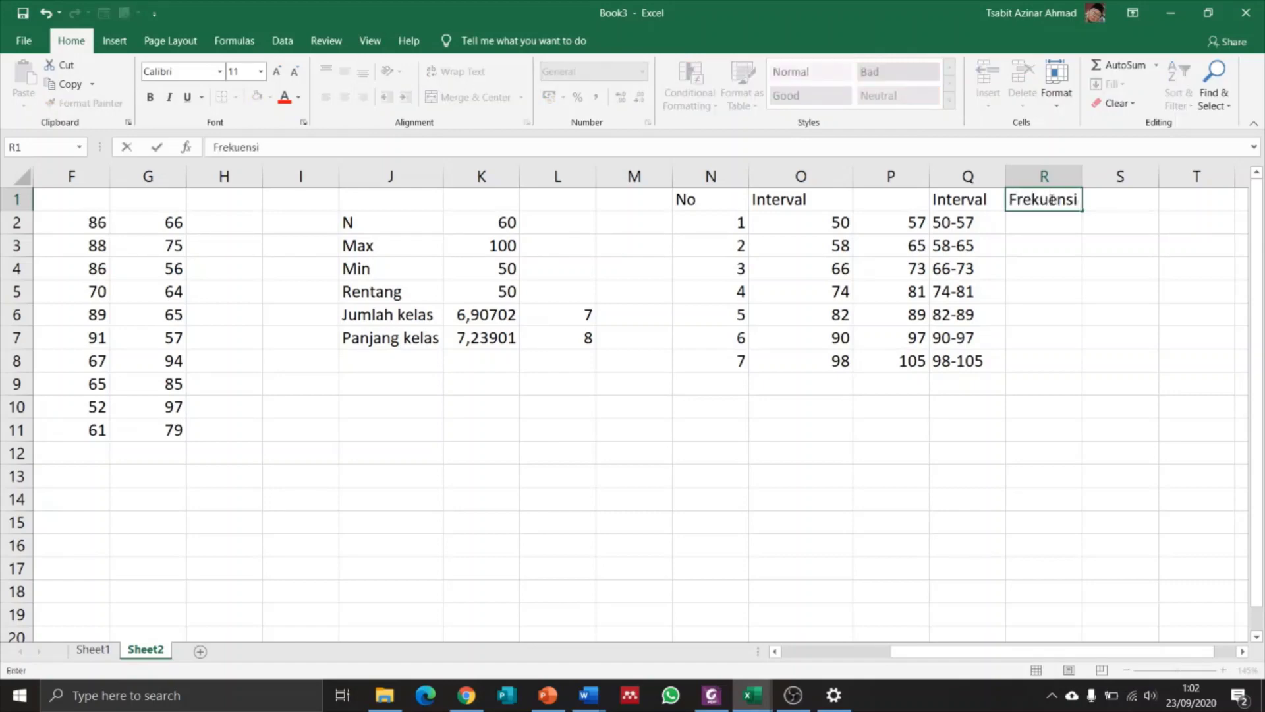
key("Return")
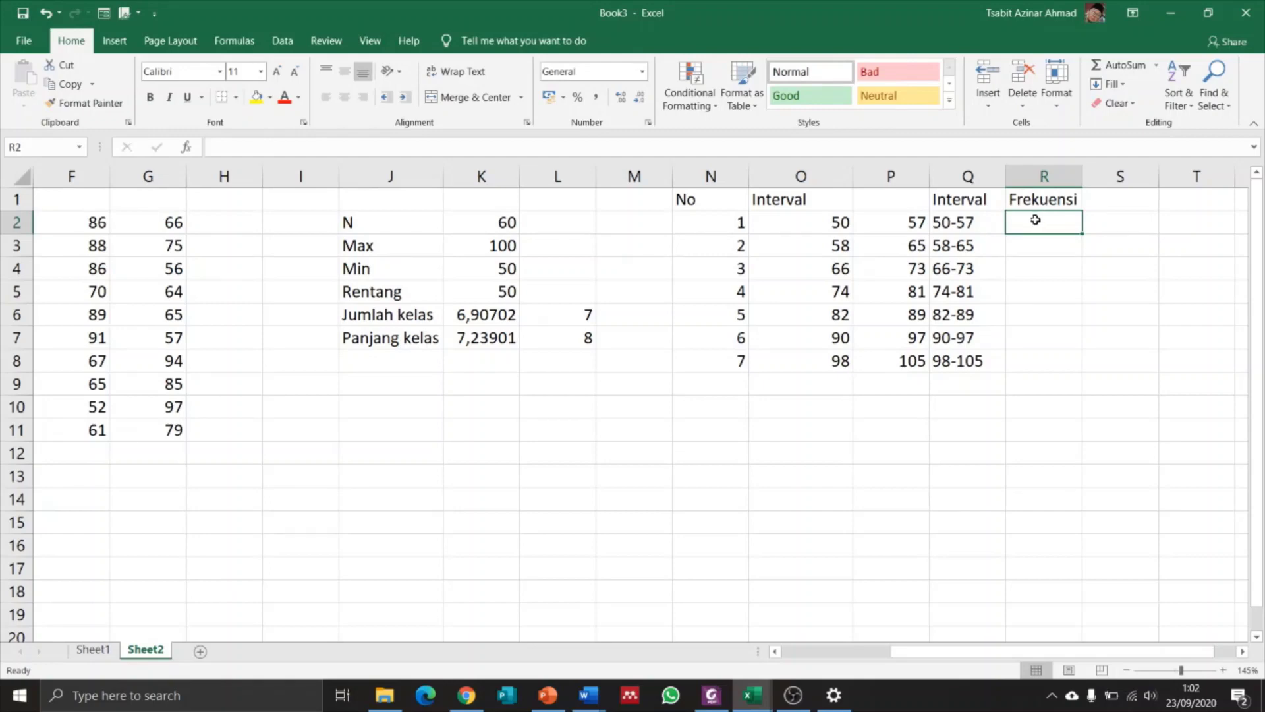
Step: Fill R2:R8 with the array formula =FREQUENCY(B2:G11;P2:P8) to count the data values in each class
left_click_drag(1035, 220, 1042, 359)
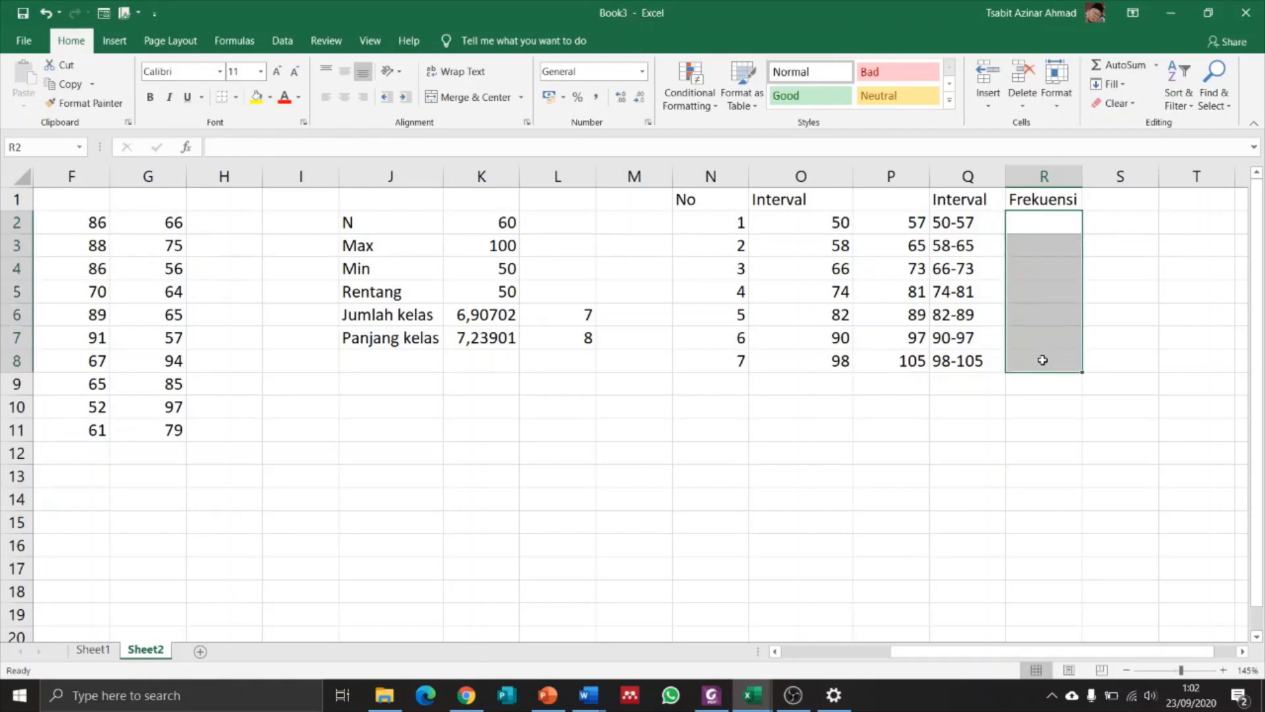
left_click(956, 152)
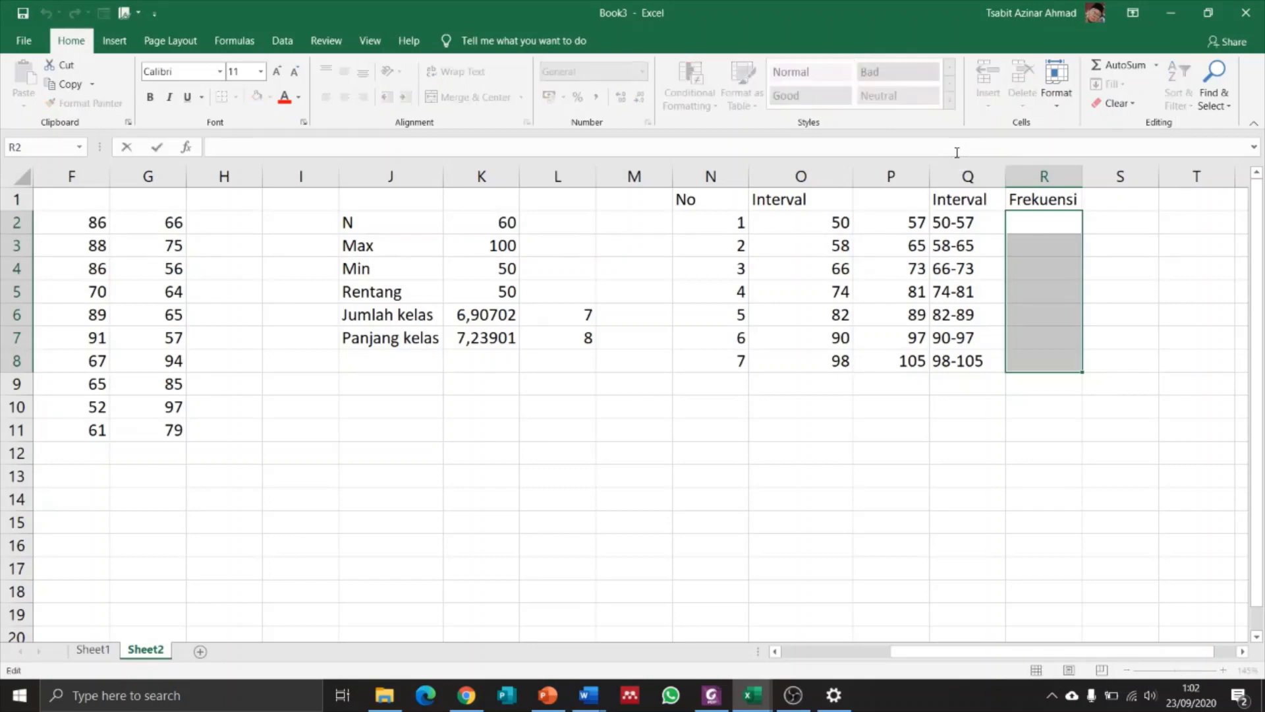
type("=f")
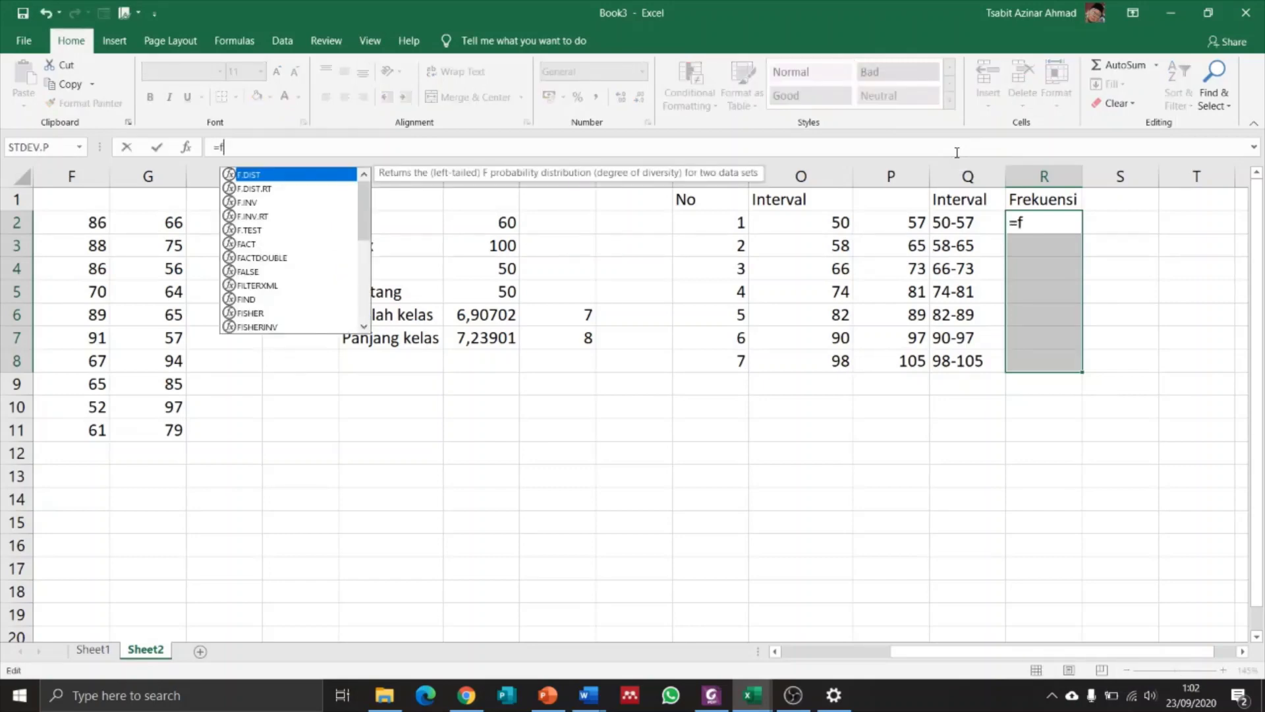
type("re")
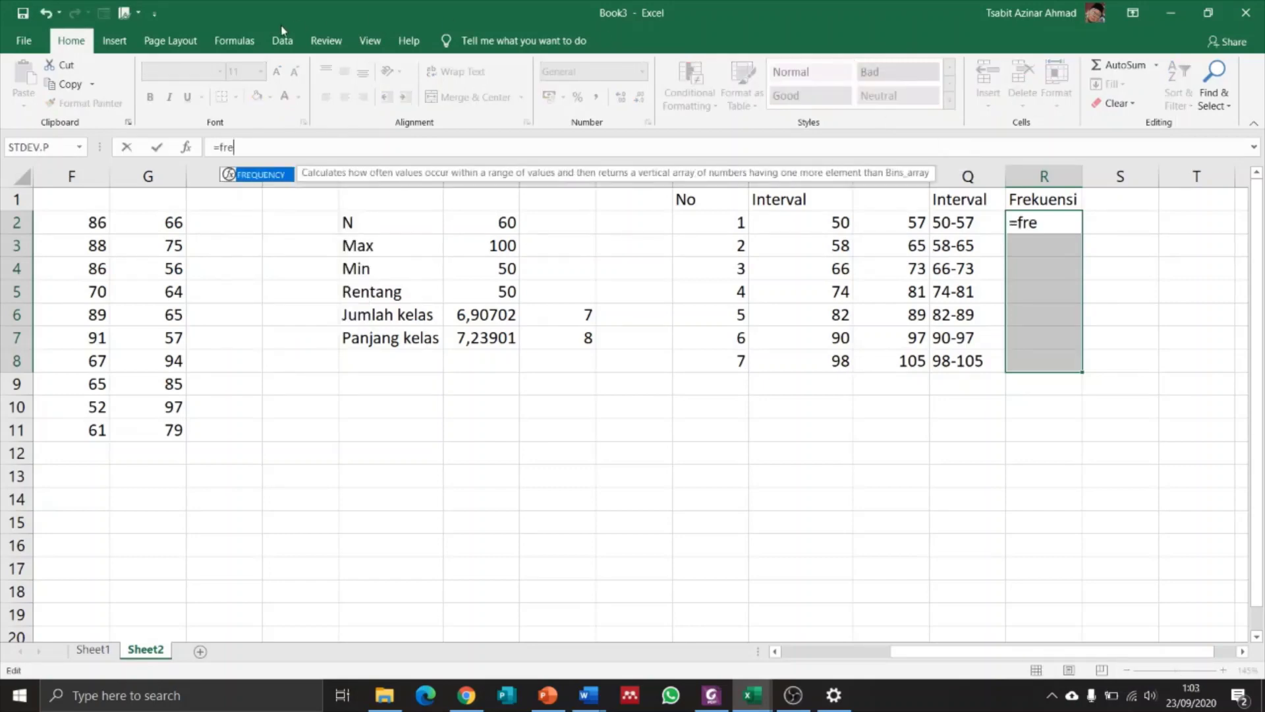
double_click(262, 179)
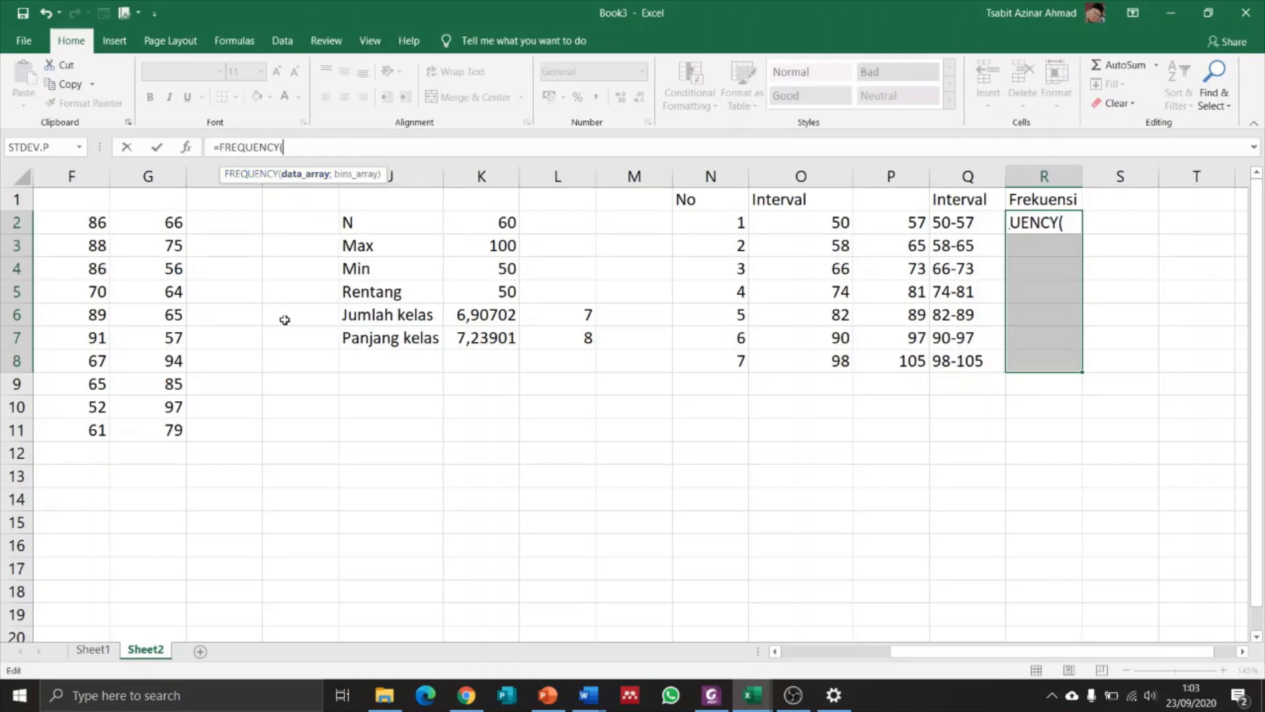
scroll(284, 319, "left", 5)
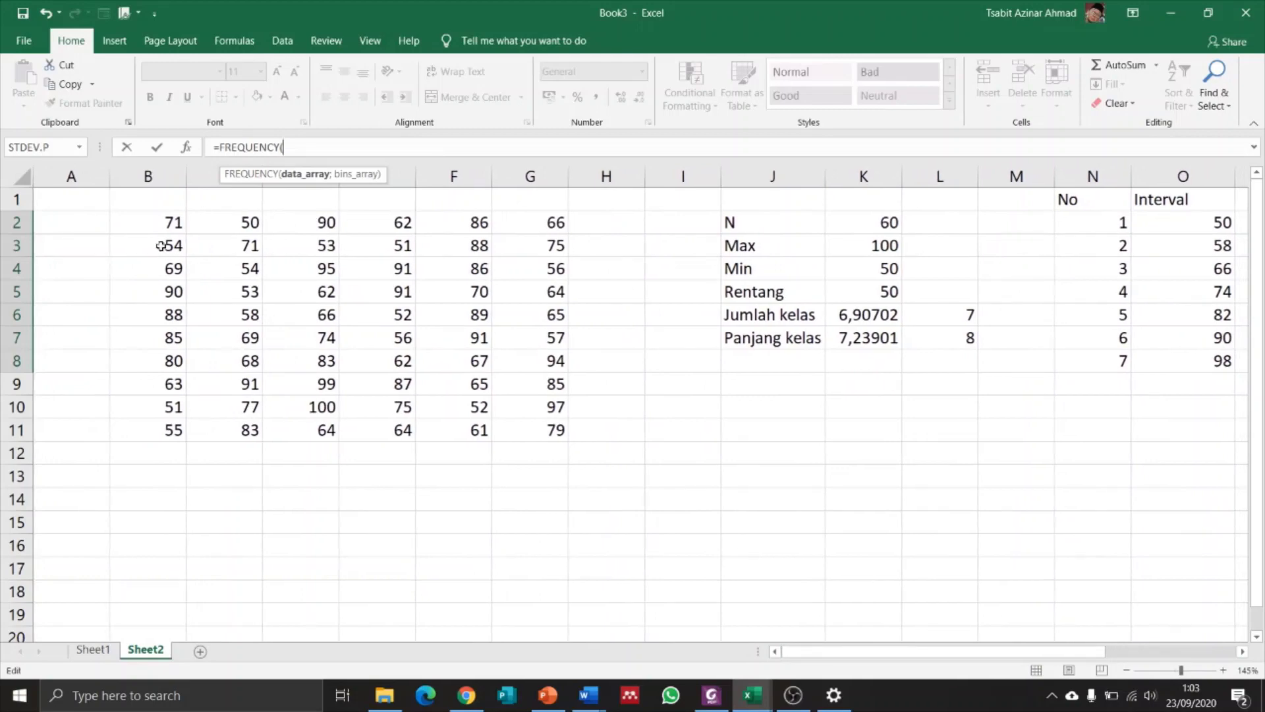
left_click_drag(141, 217, 532, 428)
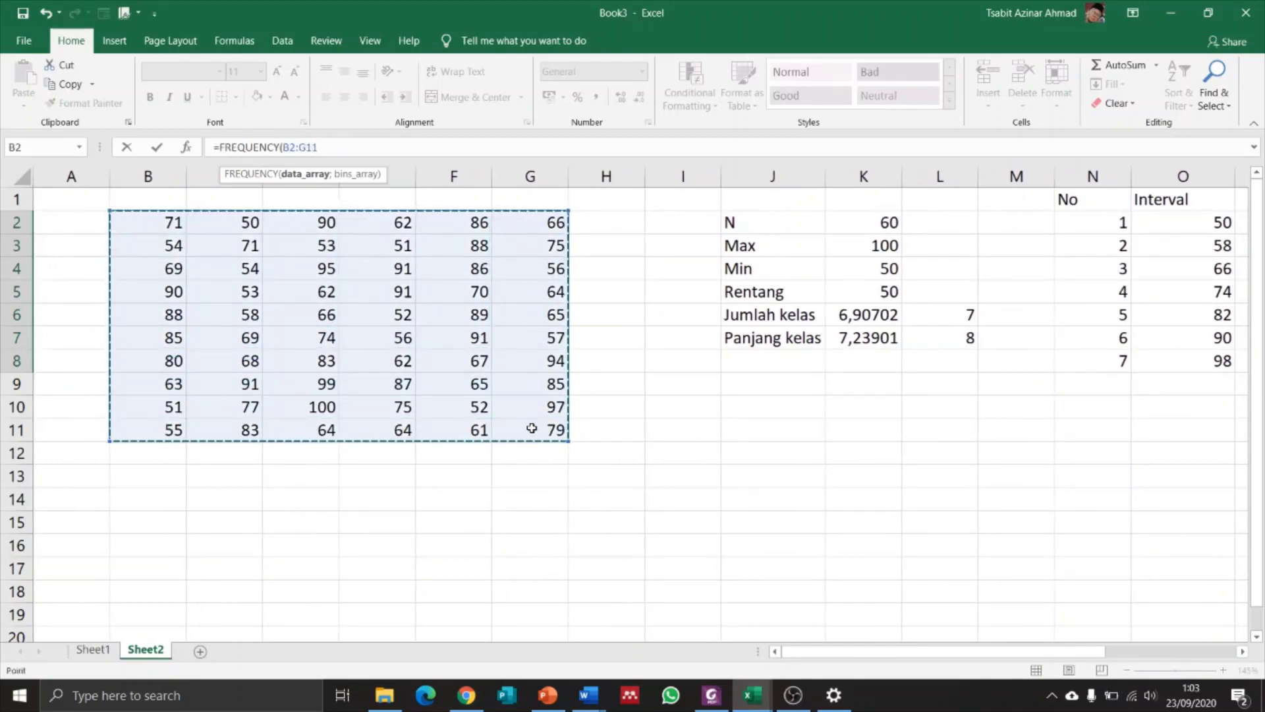
type(";")
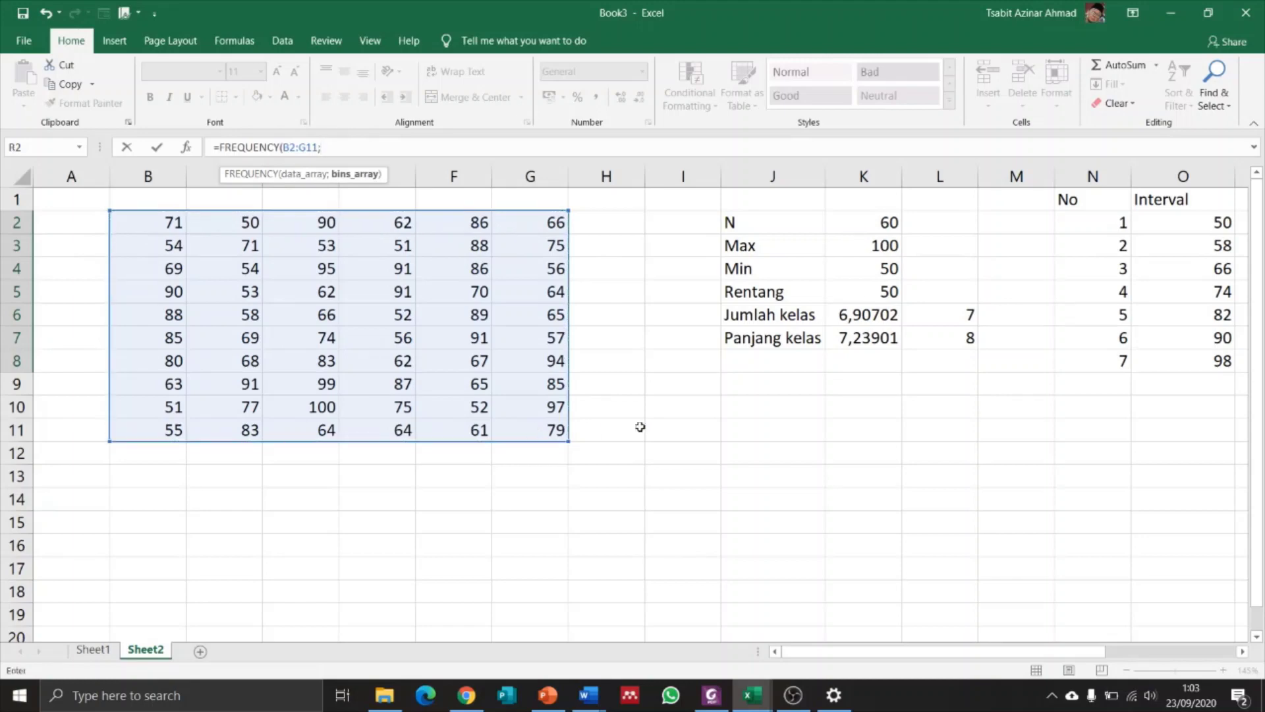
scroll(822, 349, "right", 3)
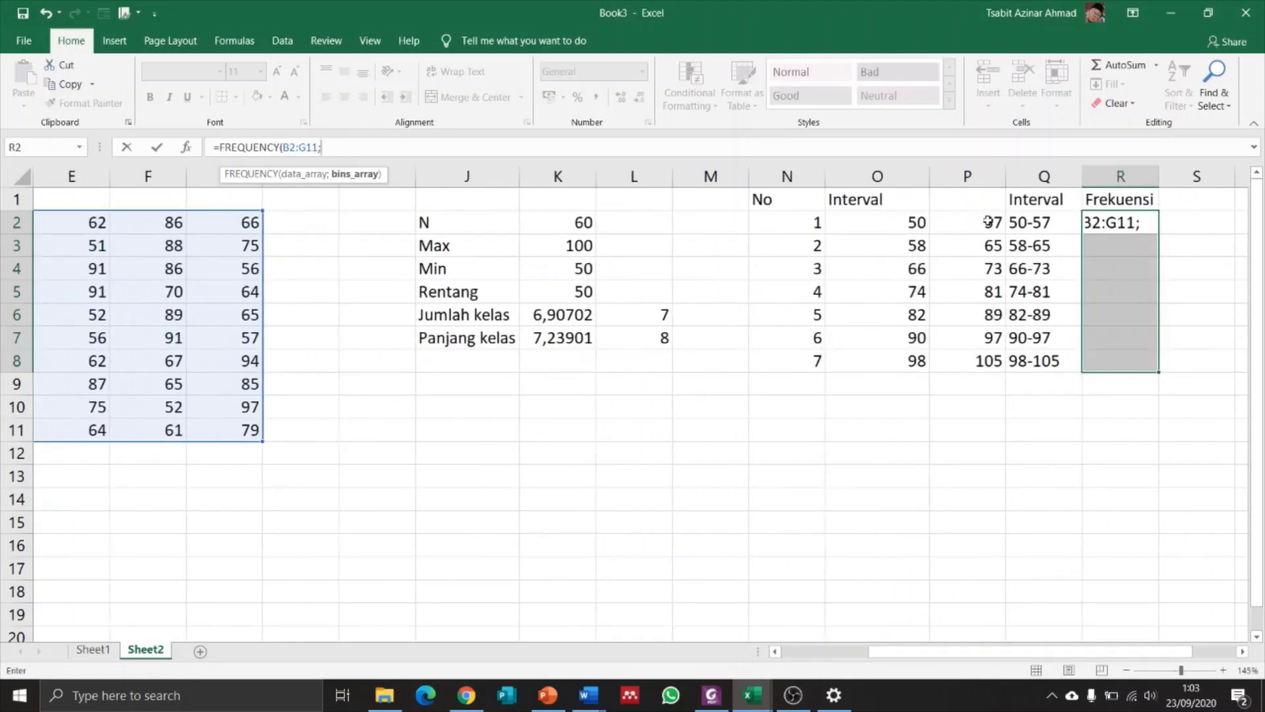
left_click_drag(990, 220, 991, 359)
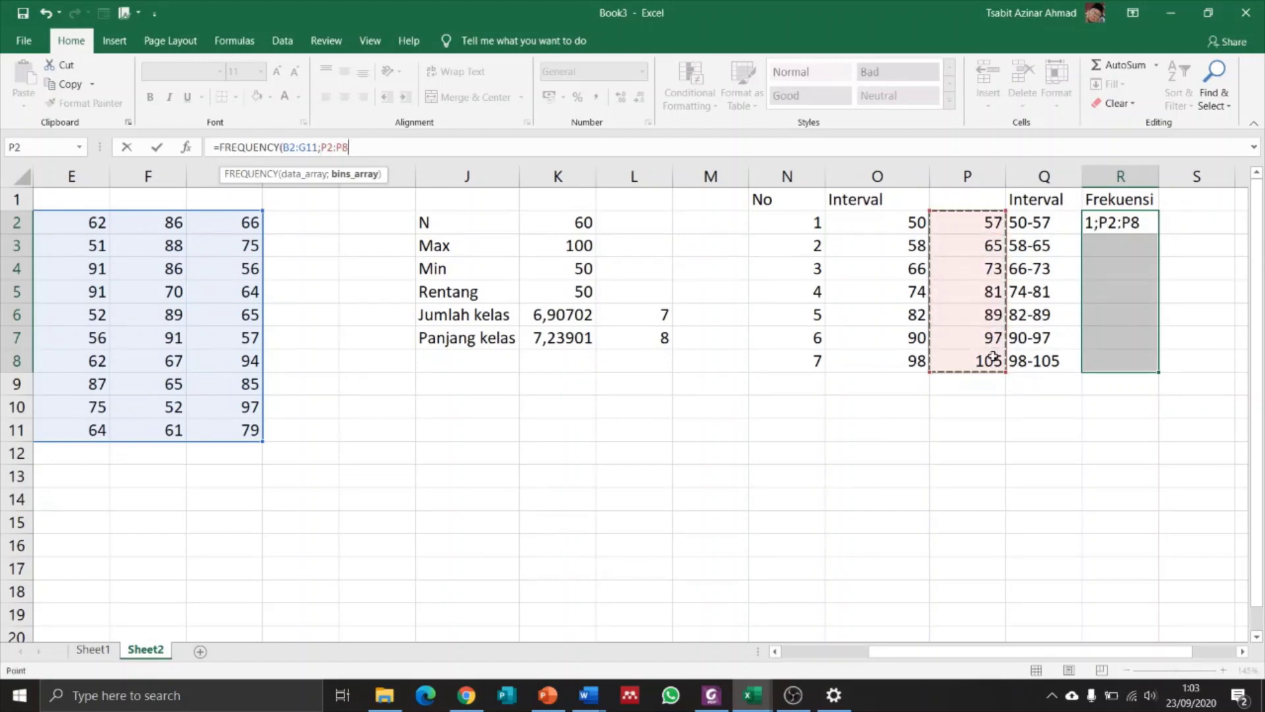
type(")")
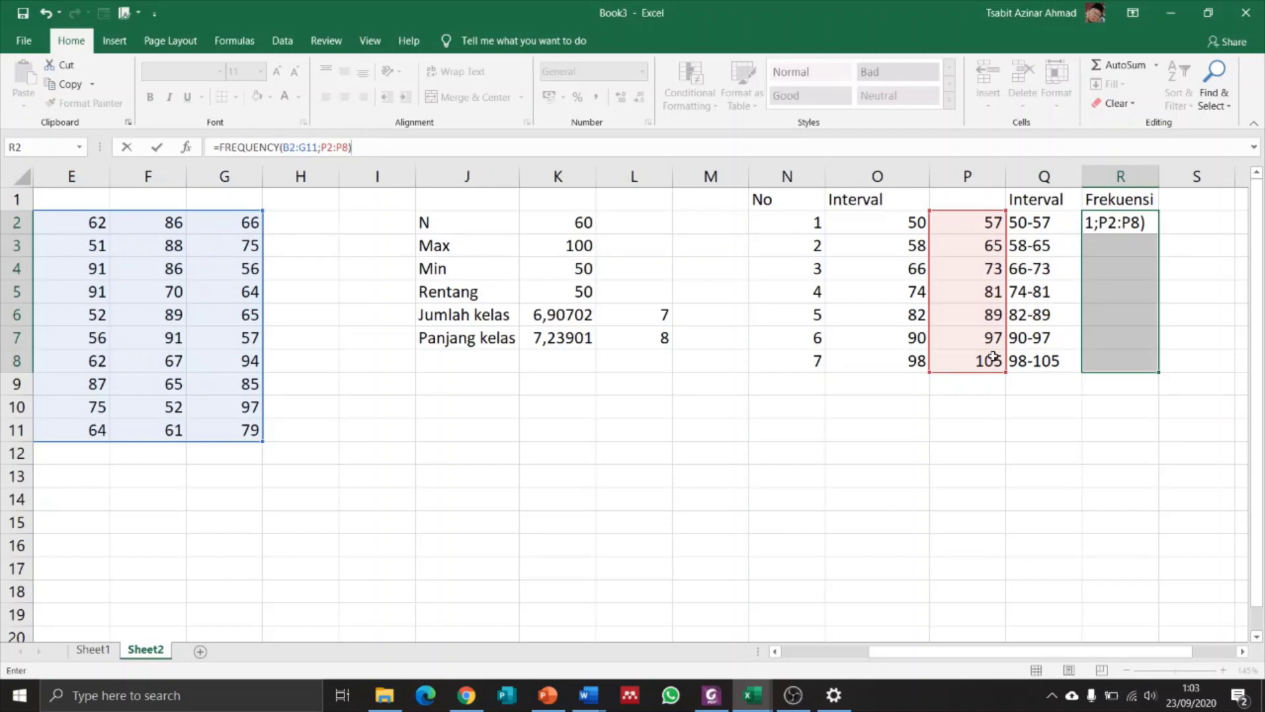
key("ctrl+shift+Return")
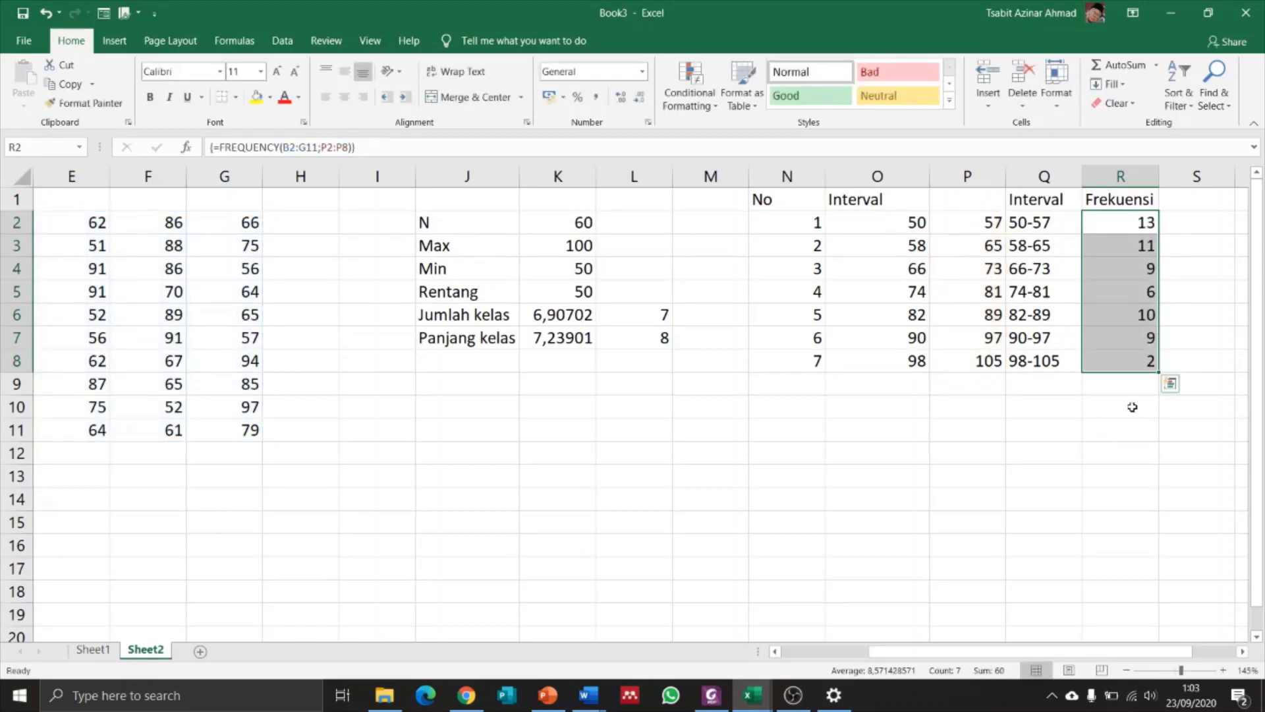
left_click(1131, 407)
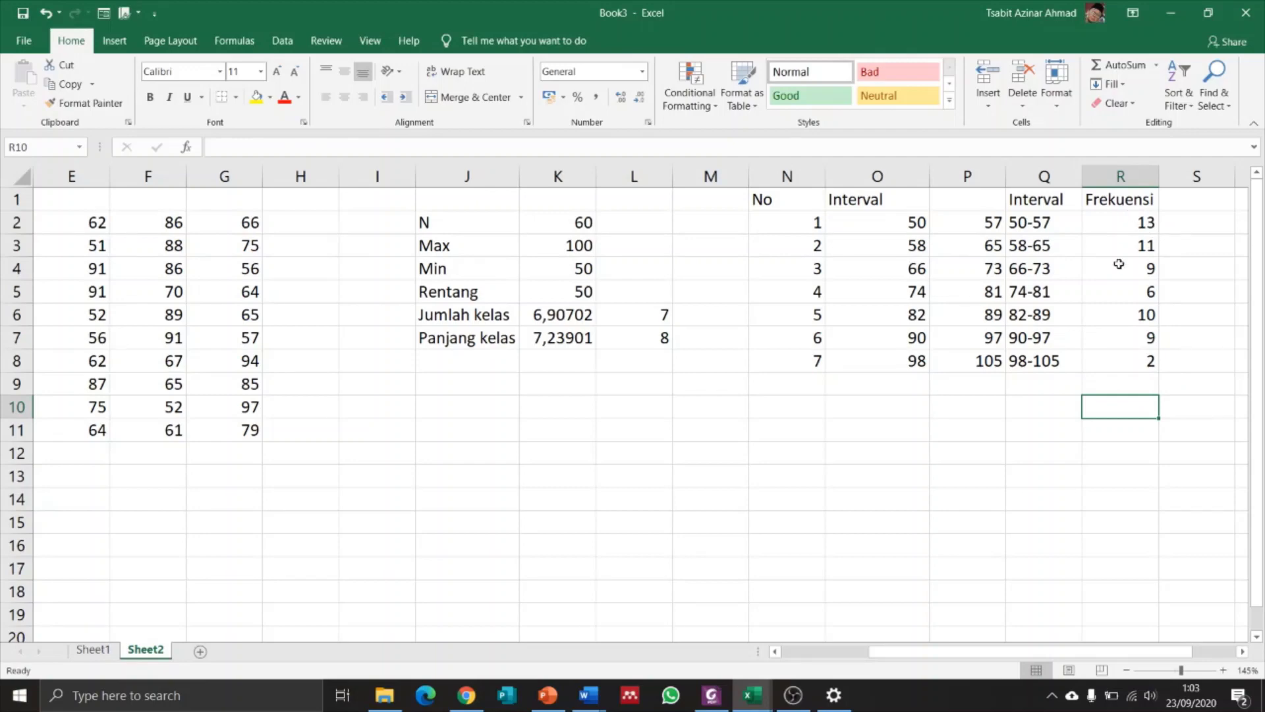
Step: Total the class frequencies in R9 with =SUM(R2:R8)
left_click(1124, 381)
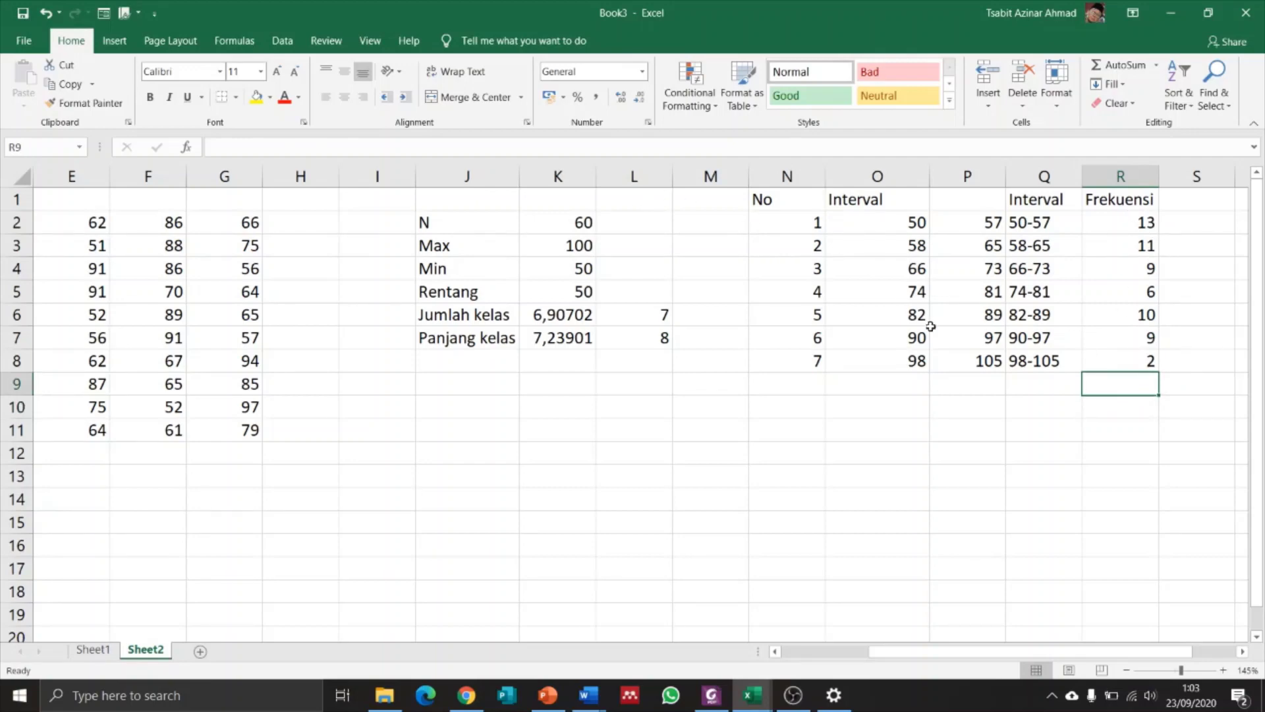
type("=sum(")
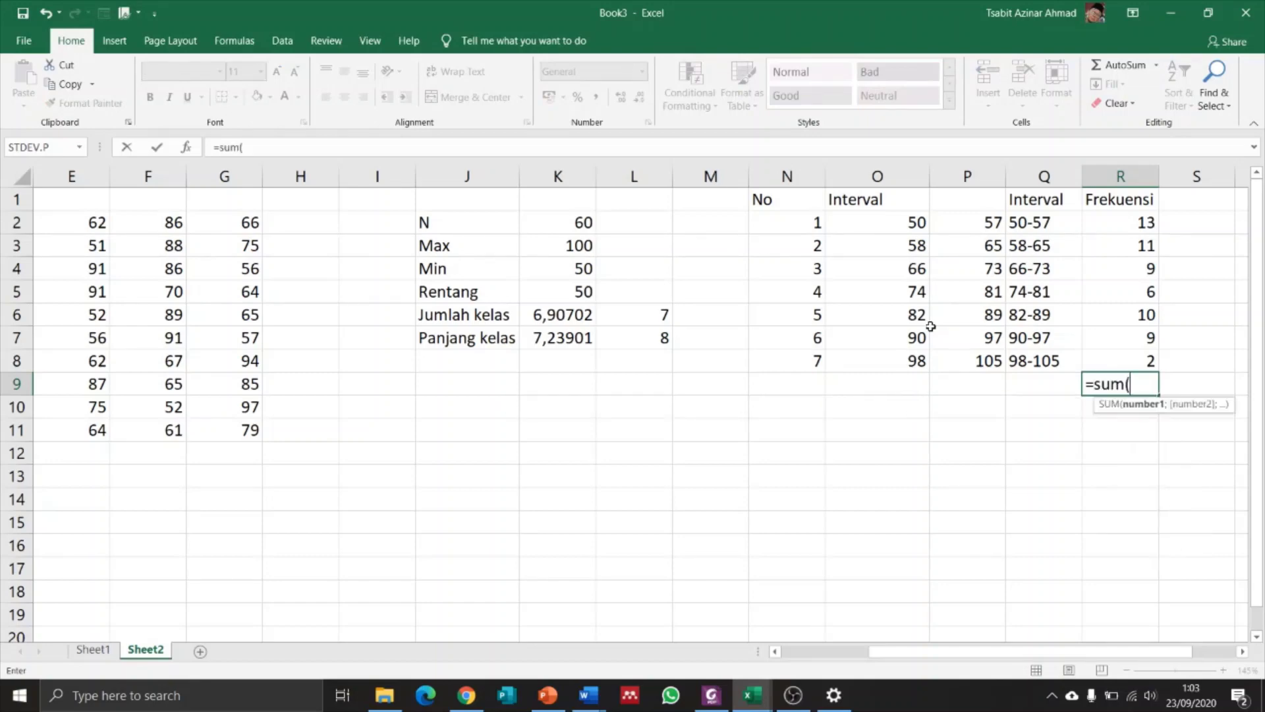
left_click_drag(1100, 223, 1107, 355)
type(")")
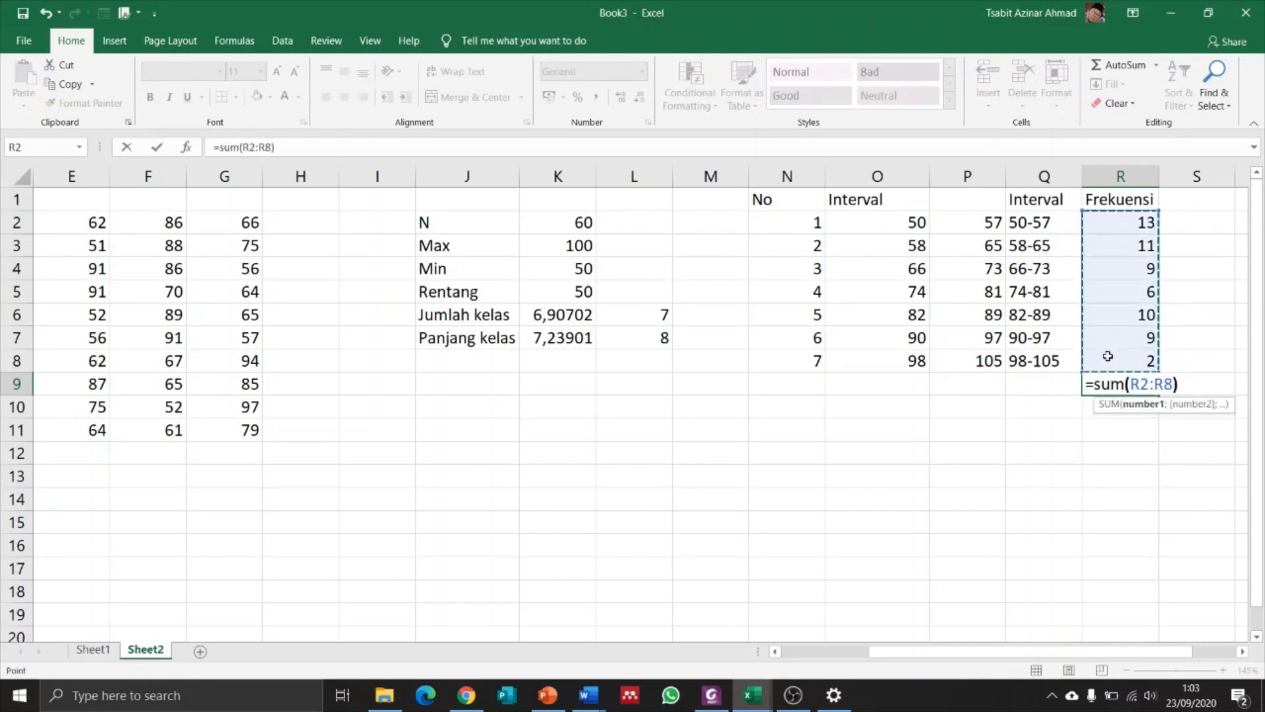
key("Return")
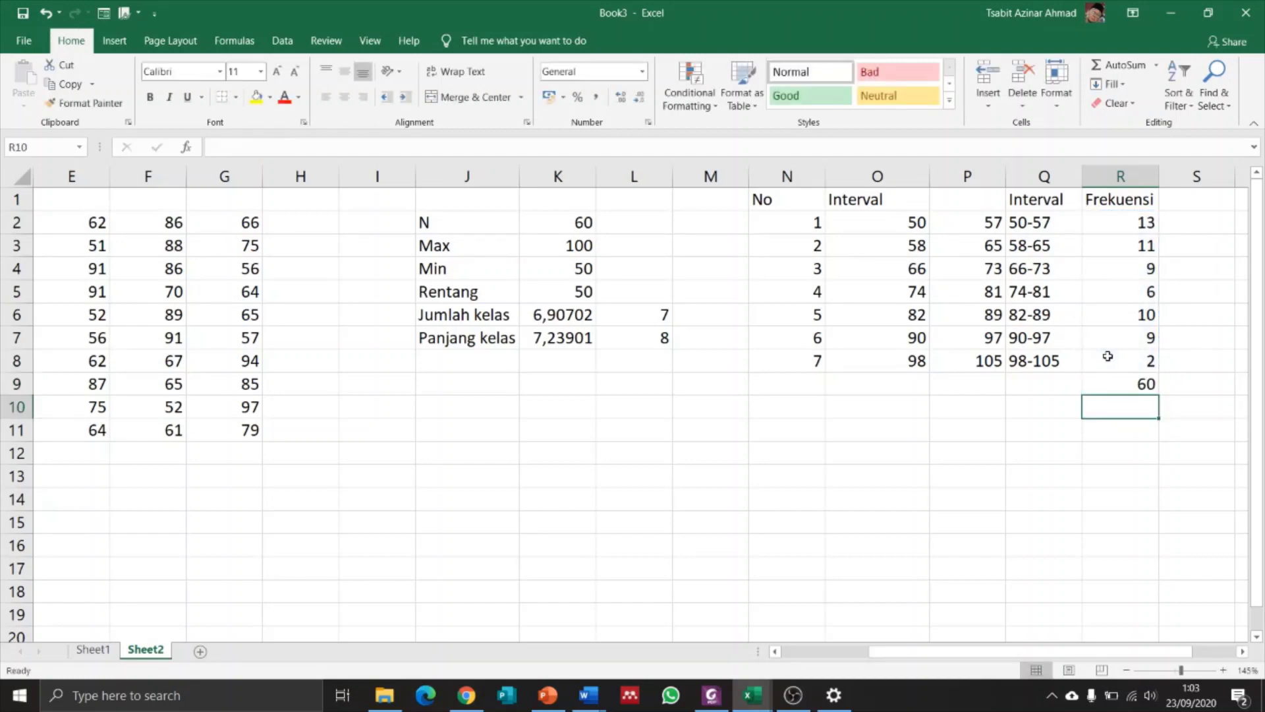
Step: Enter the header % in S1, beside the Frekuensi column
scroll(1107, 356, "right", 2)
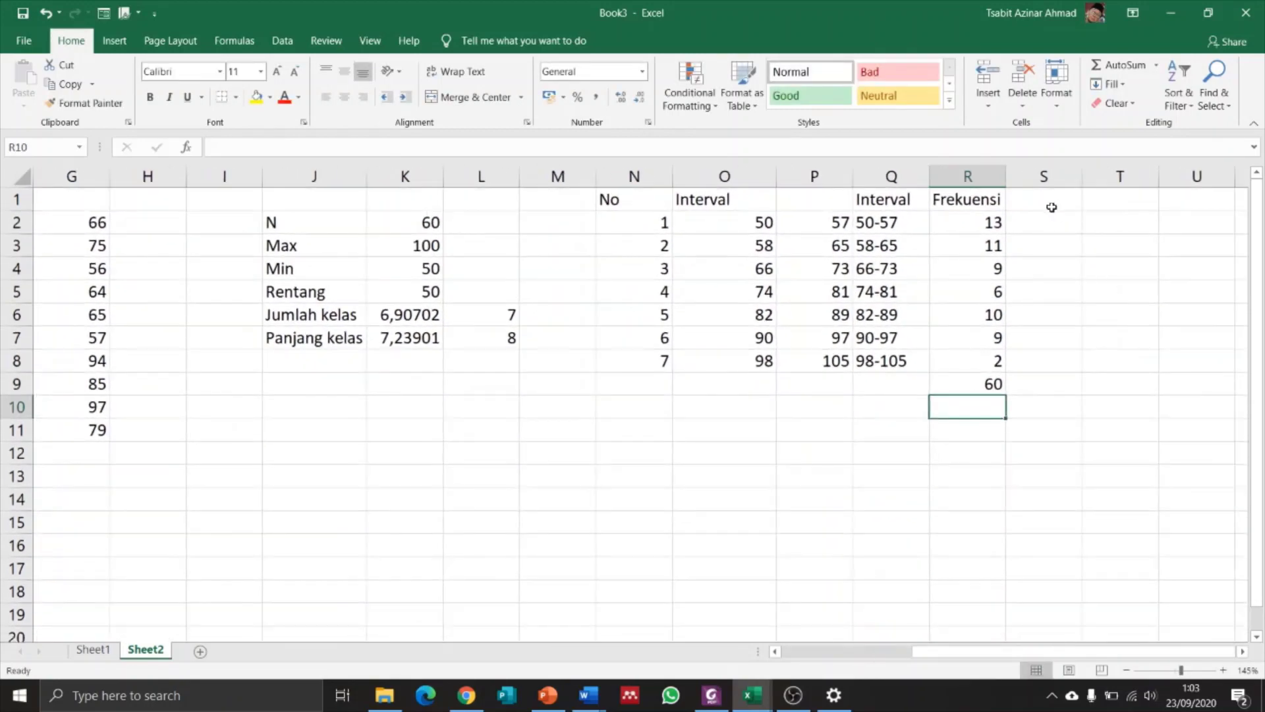
left_click(1045, 204)
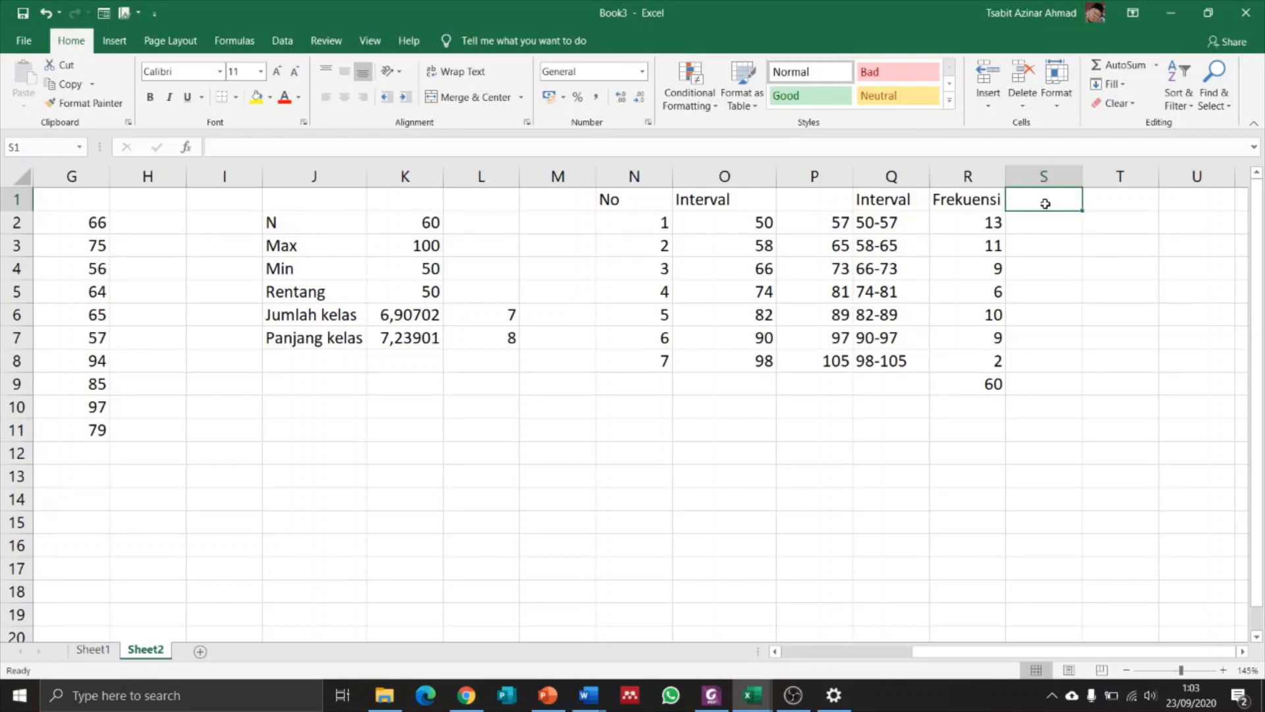
type("%")
key("Return")
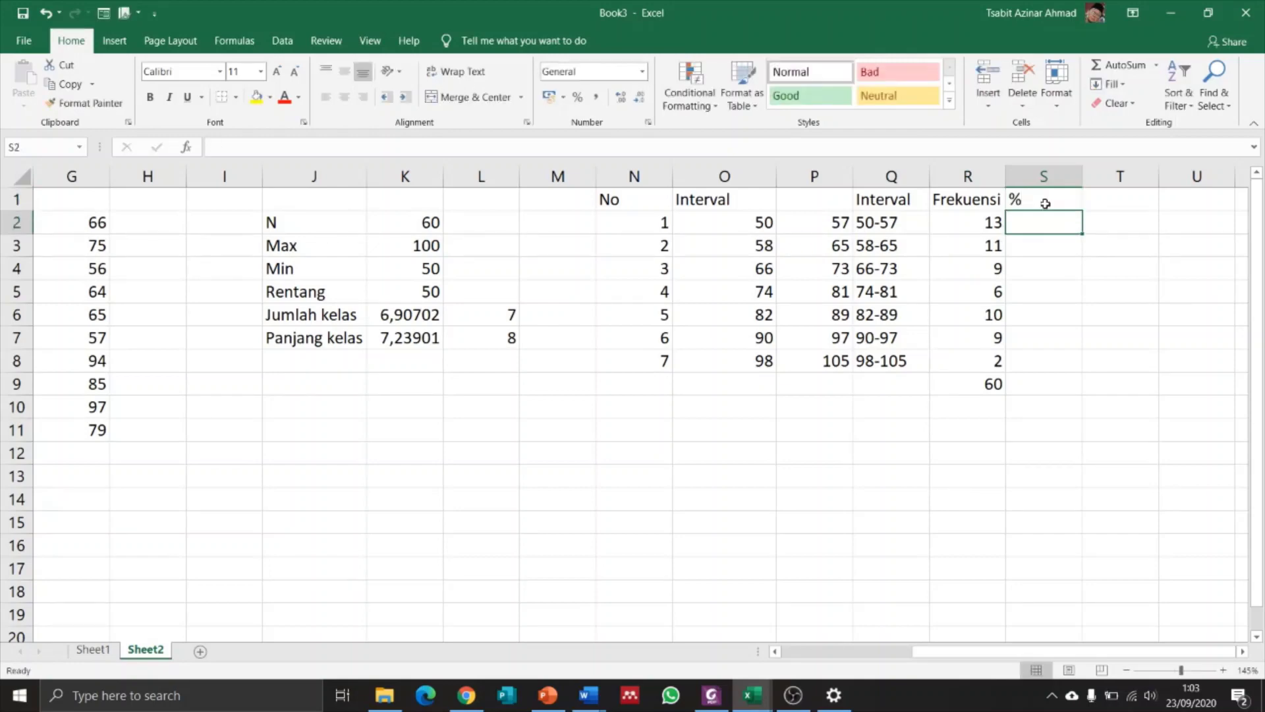
Step: Calculate the first class's share of the total in S2 with =R2/$R$9
left_click(979, 222)
left_click(1052, 231)
type("=")
left_click(971, 226)
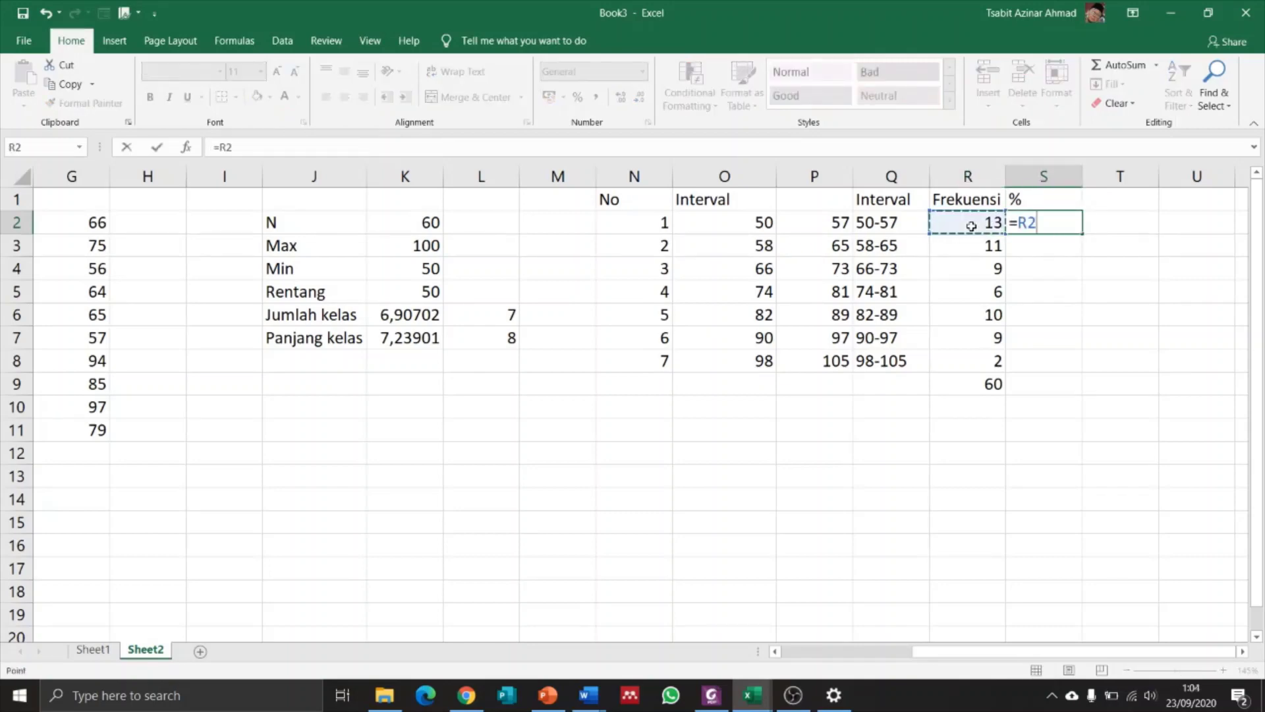
type("/")
left_click(974, 388)
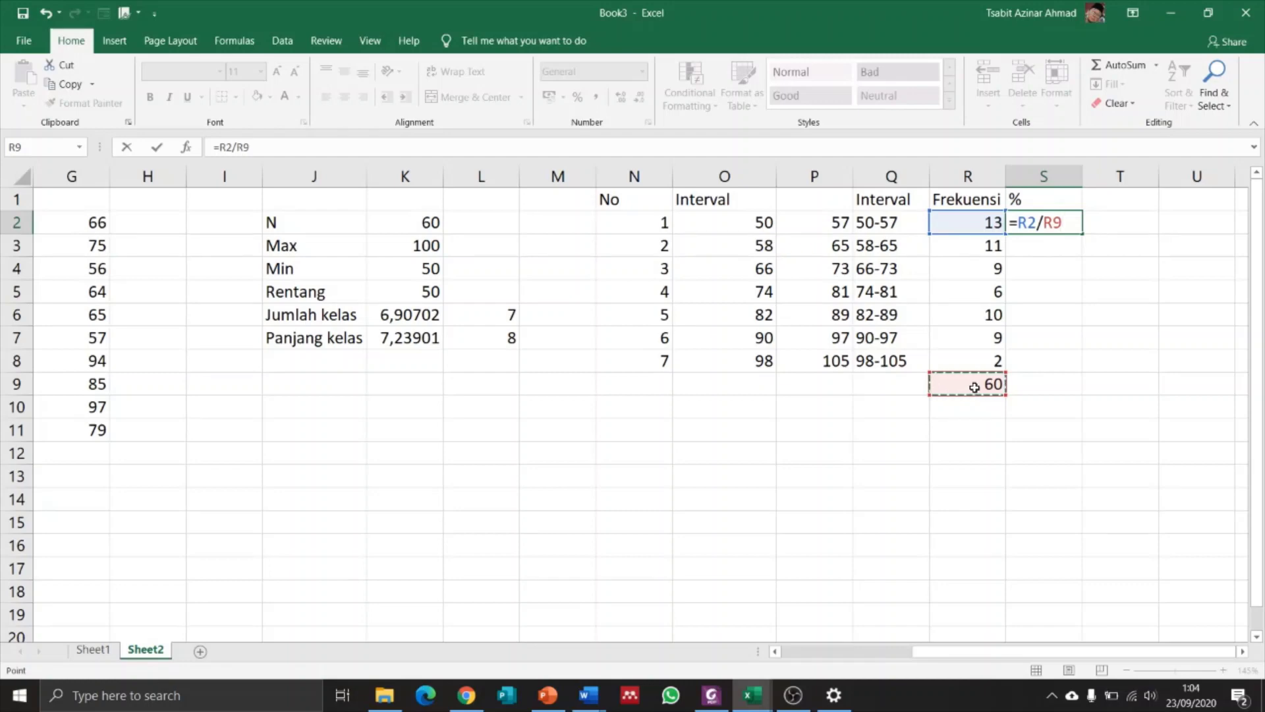
key("F4")
key("Return")
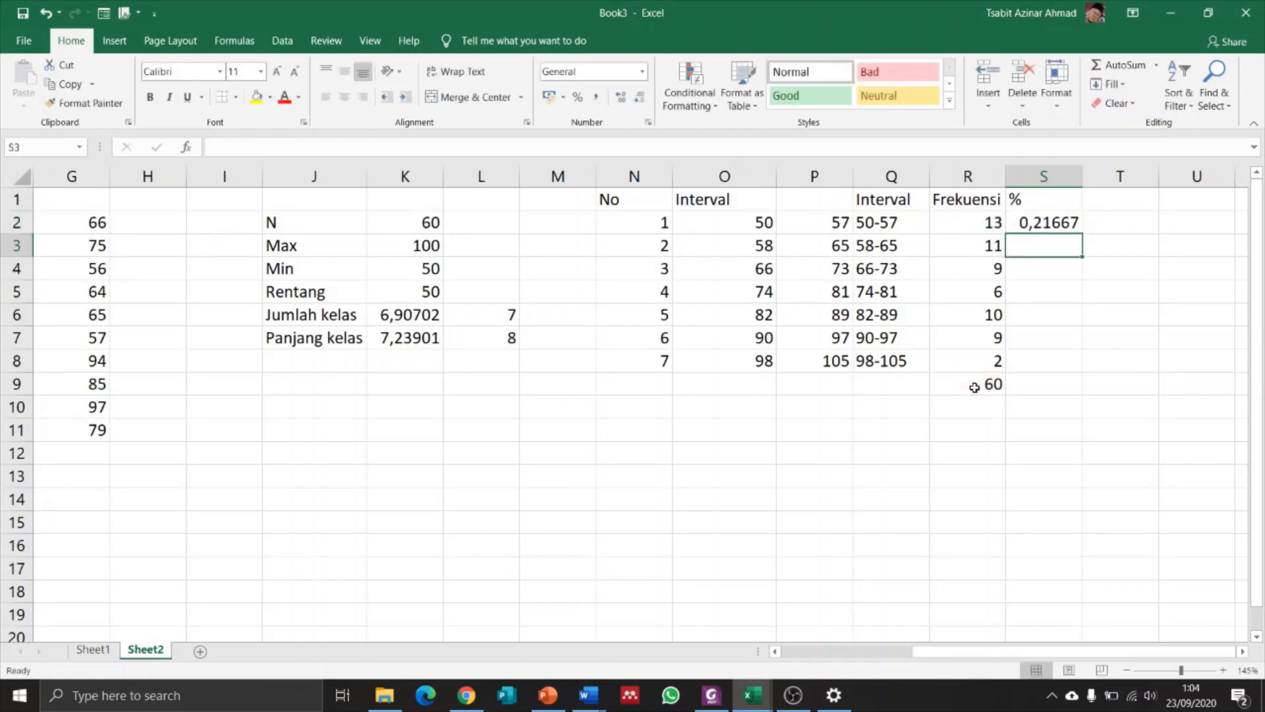
Step: Copy the share formula from S2 down through S8 and format those cells as percentages
left_click(1060, 217)
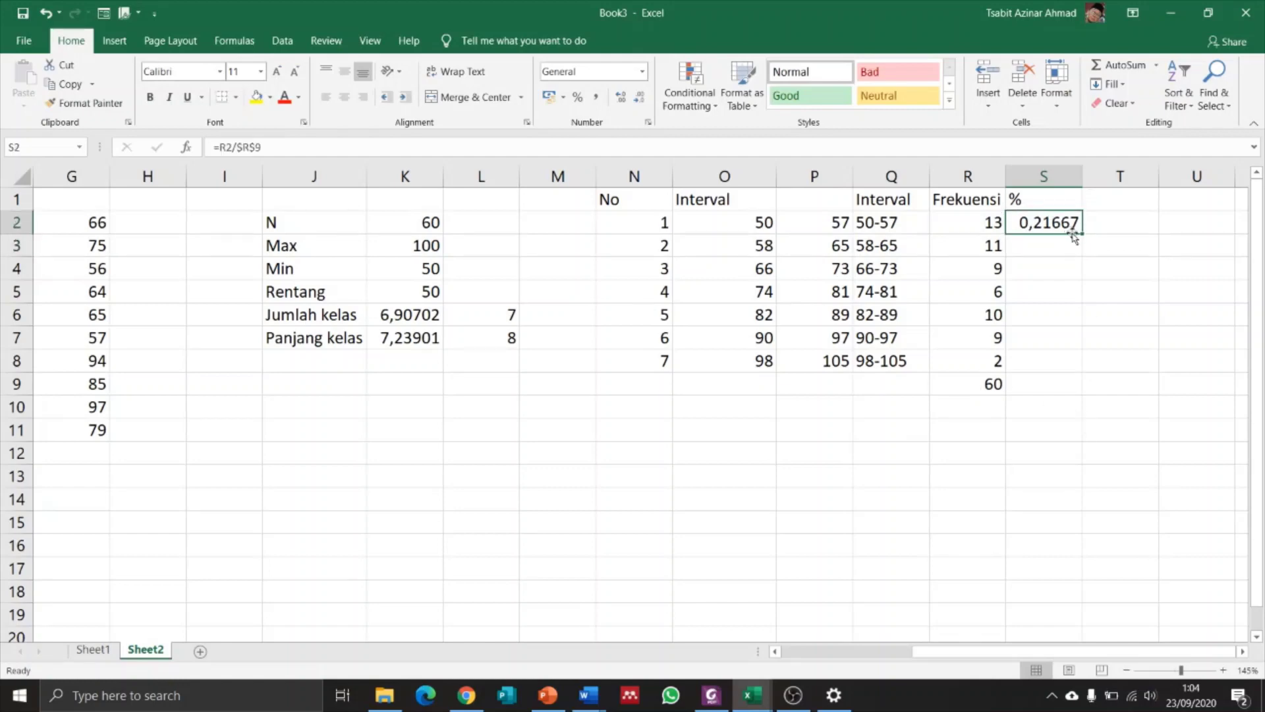
double_click(1081, 233)
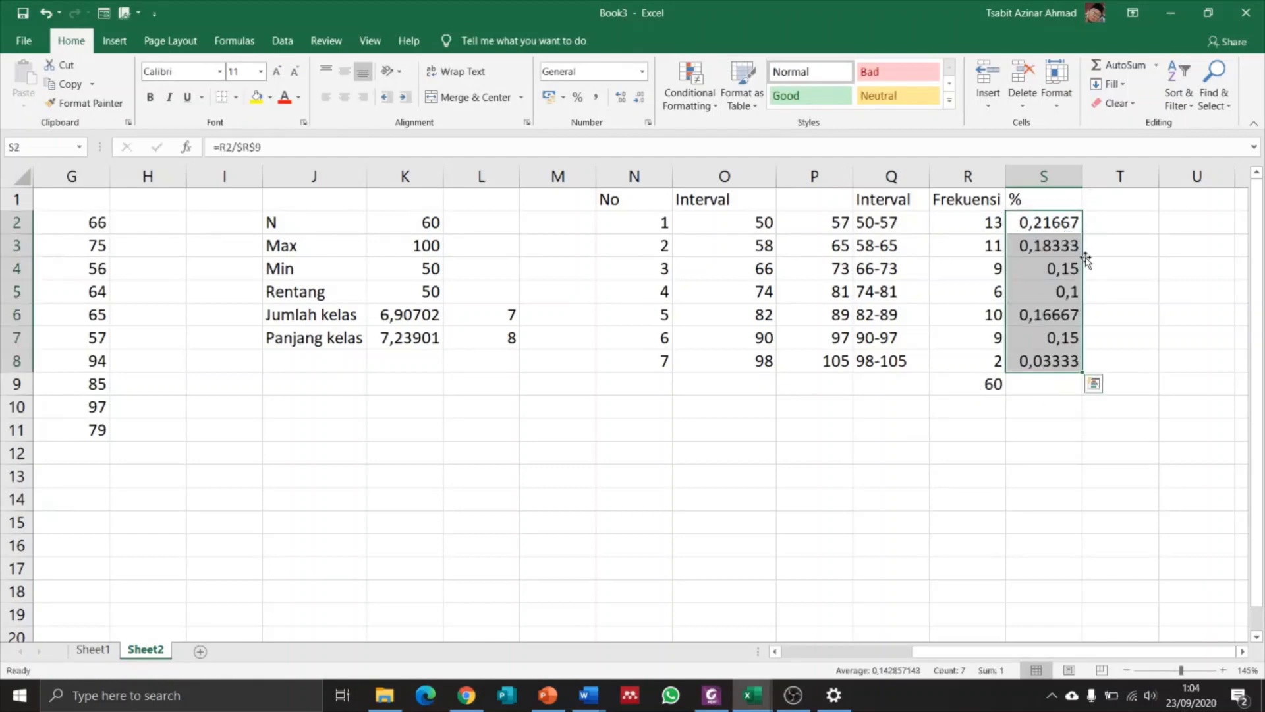
left_click(578, 99)
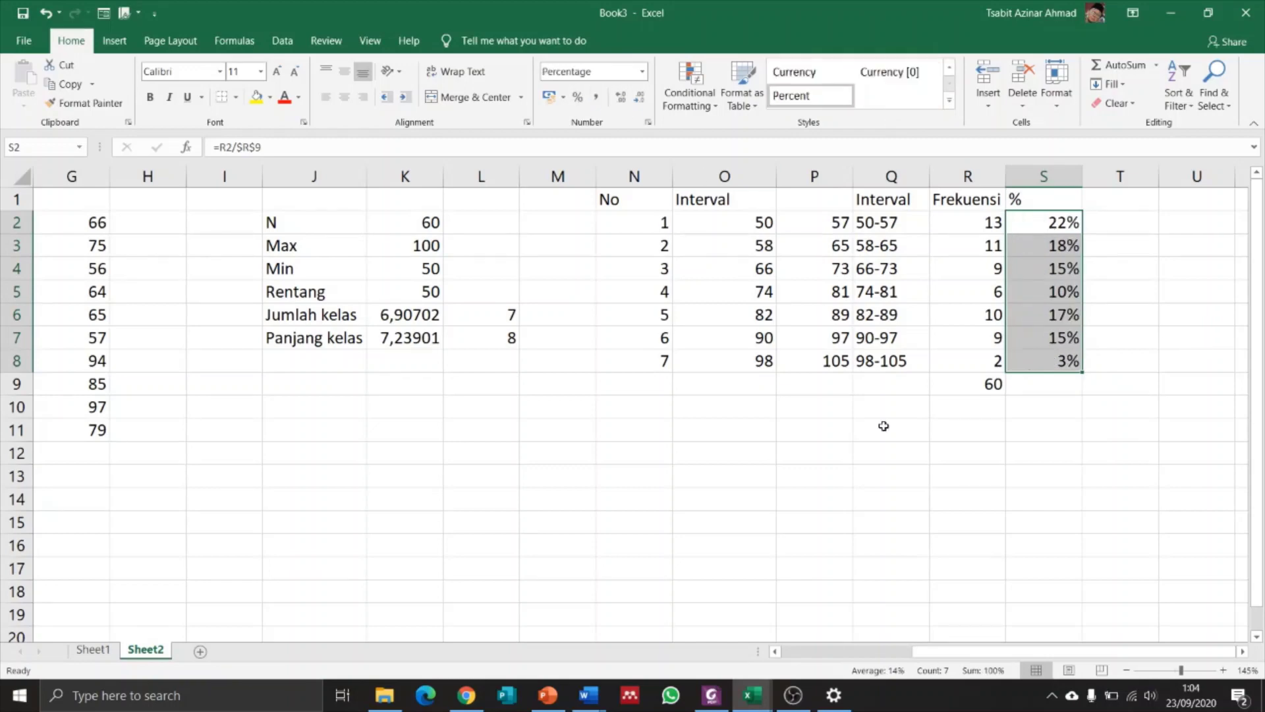
left_click(1021, 469)
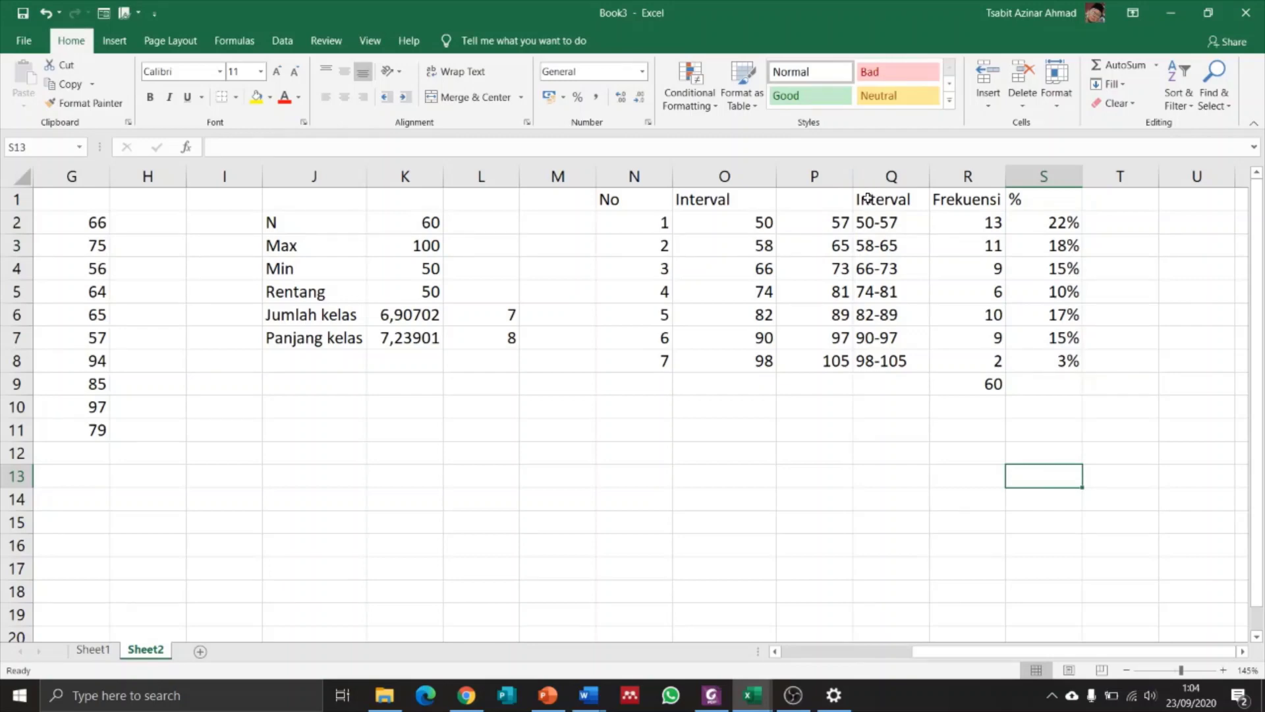
Step: Apply all borders to the frequency table in Q1:S9
left_click_drag(868, 198, 1047, 375)
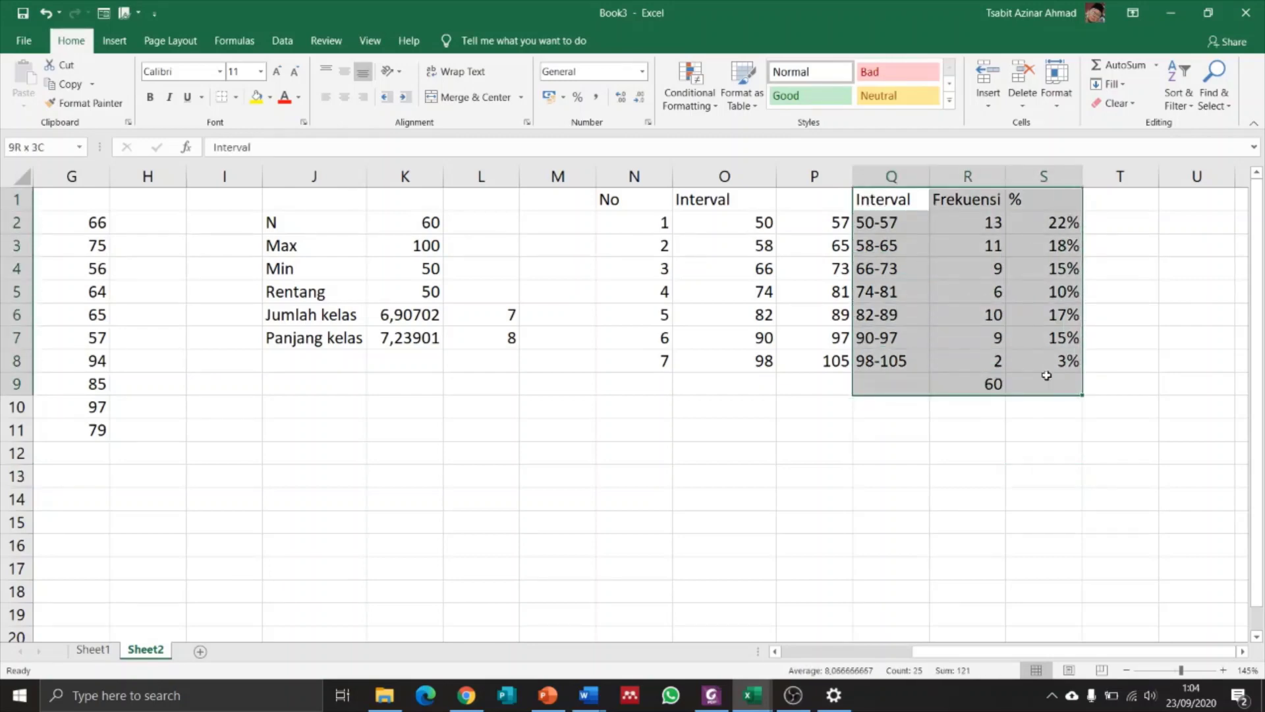
left_click(236, 100)
left_click(234, 244)
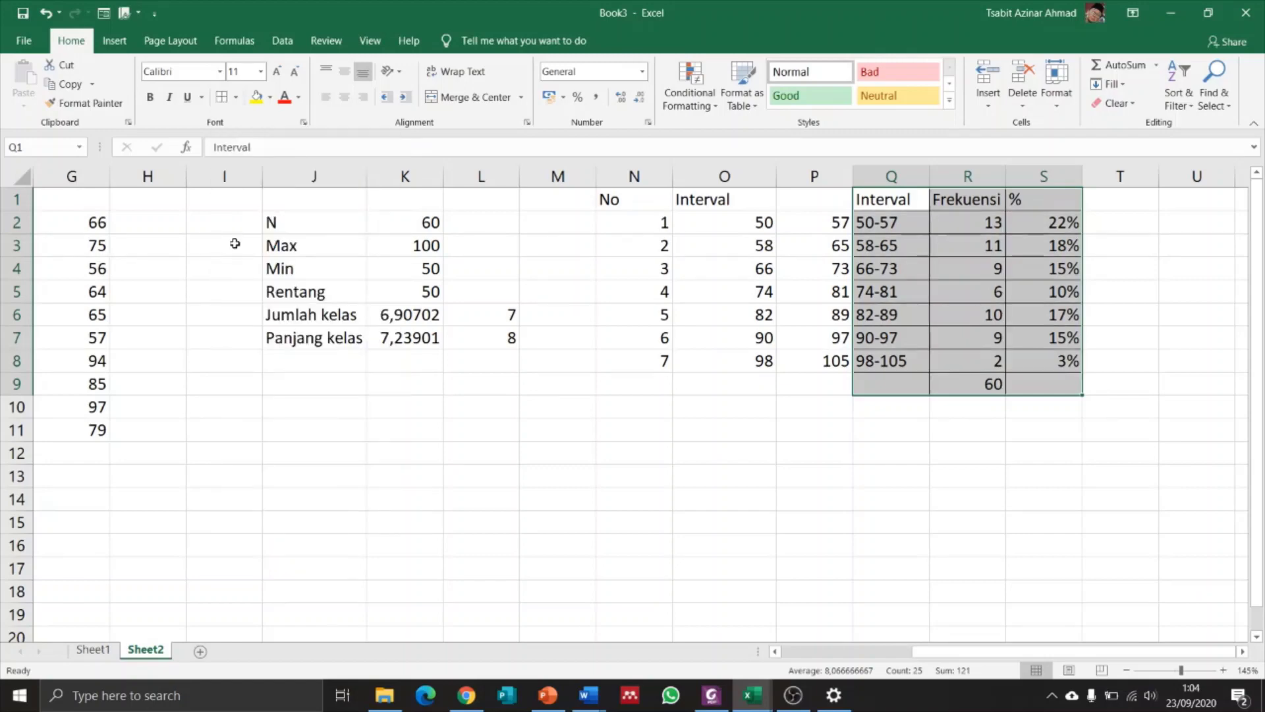
left_click(819, 460)
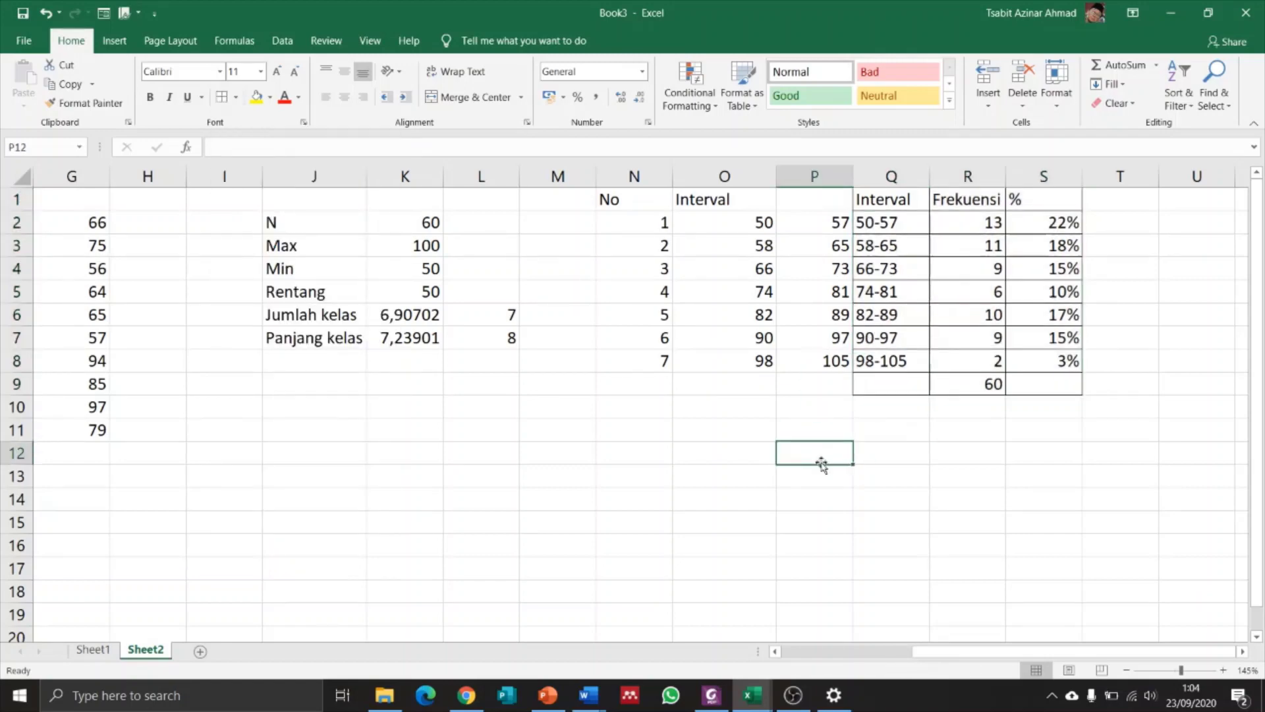